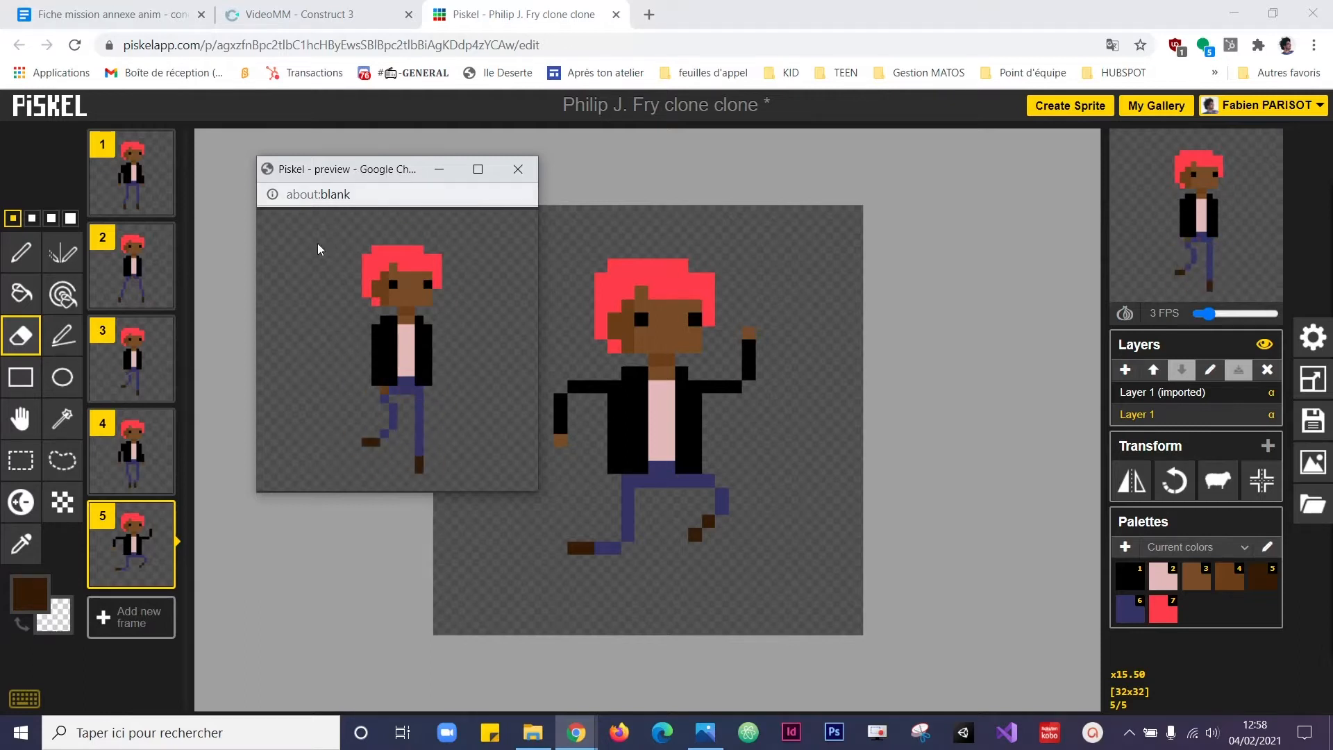
# Step: Close the floating animation preview and review the character's five frames one after another
pyautogui.click(518, 169)
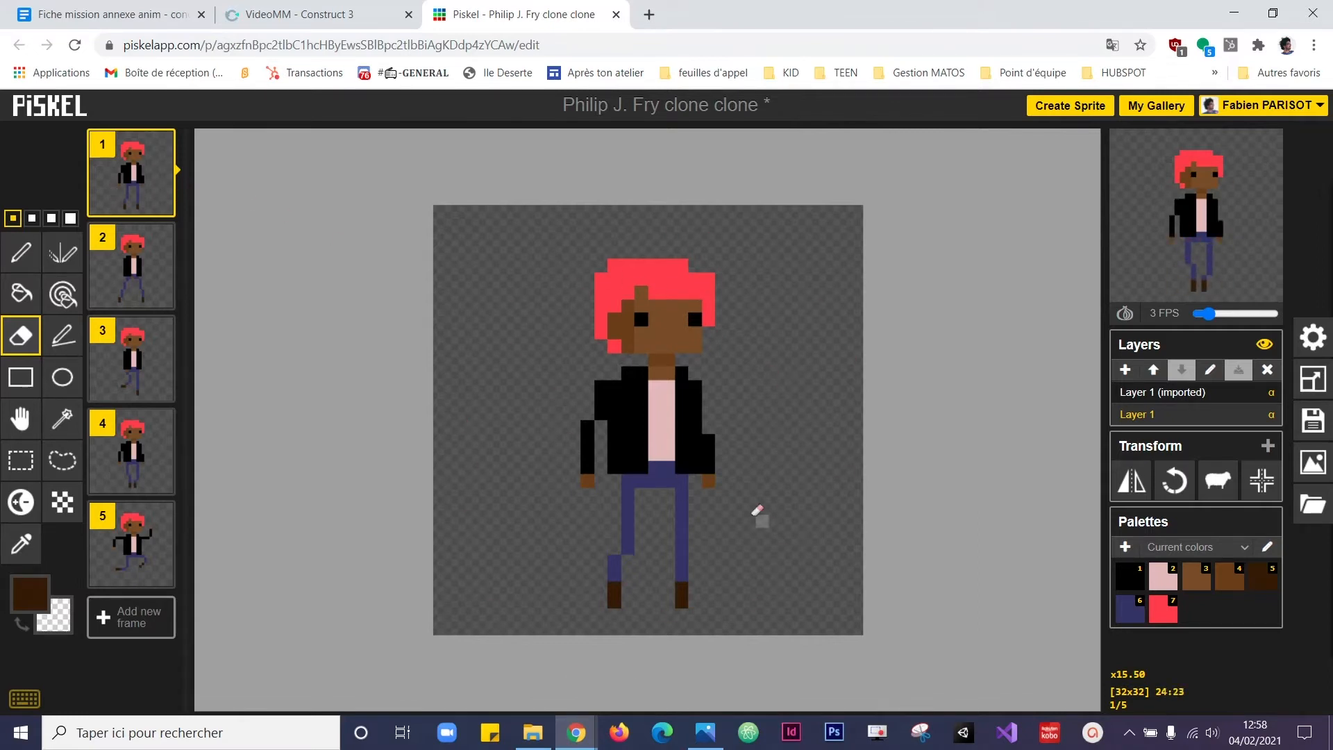
pyautogui.click(128, 275)
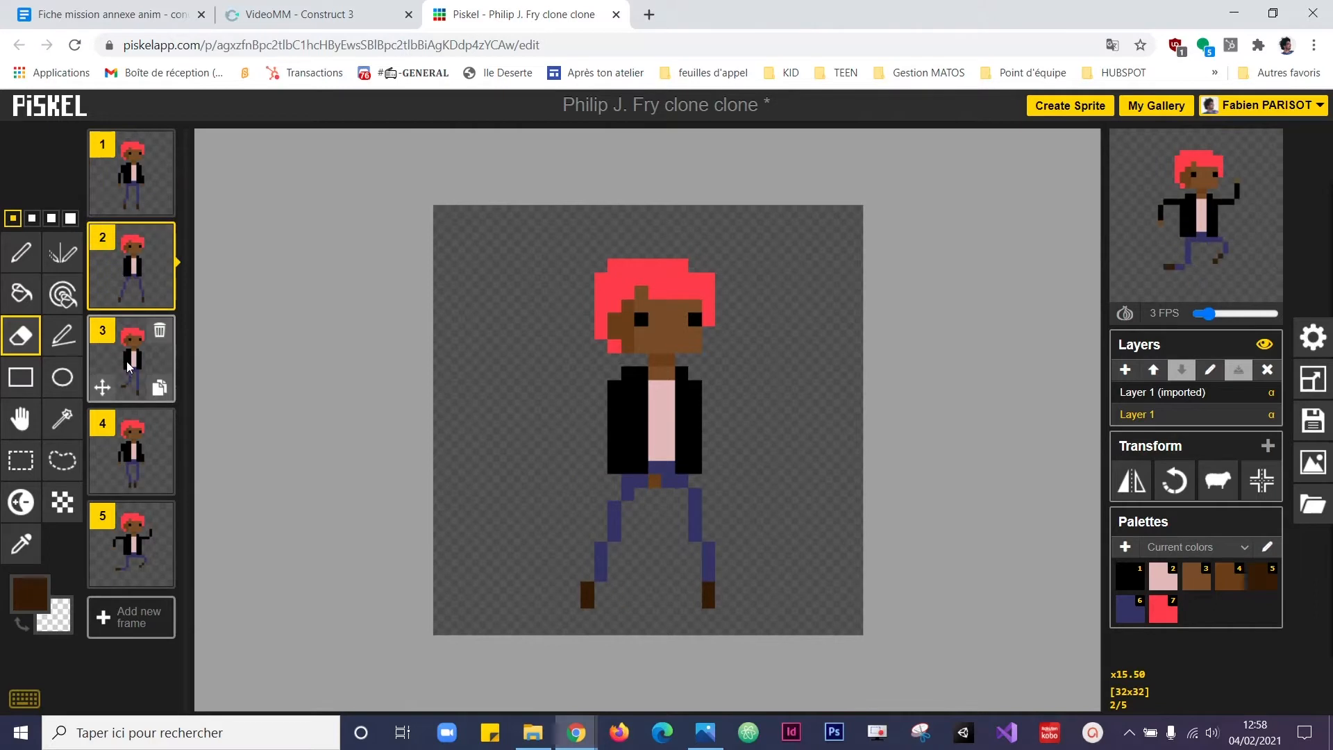
pyautogui.click(129, 362)
pyautogui.click(119, 452)
pyautogui.click(135, 275)
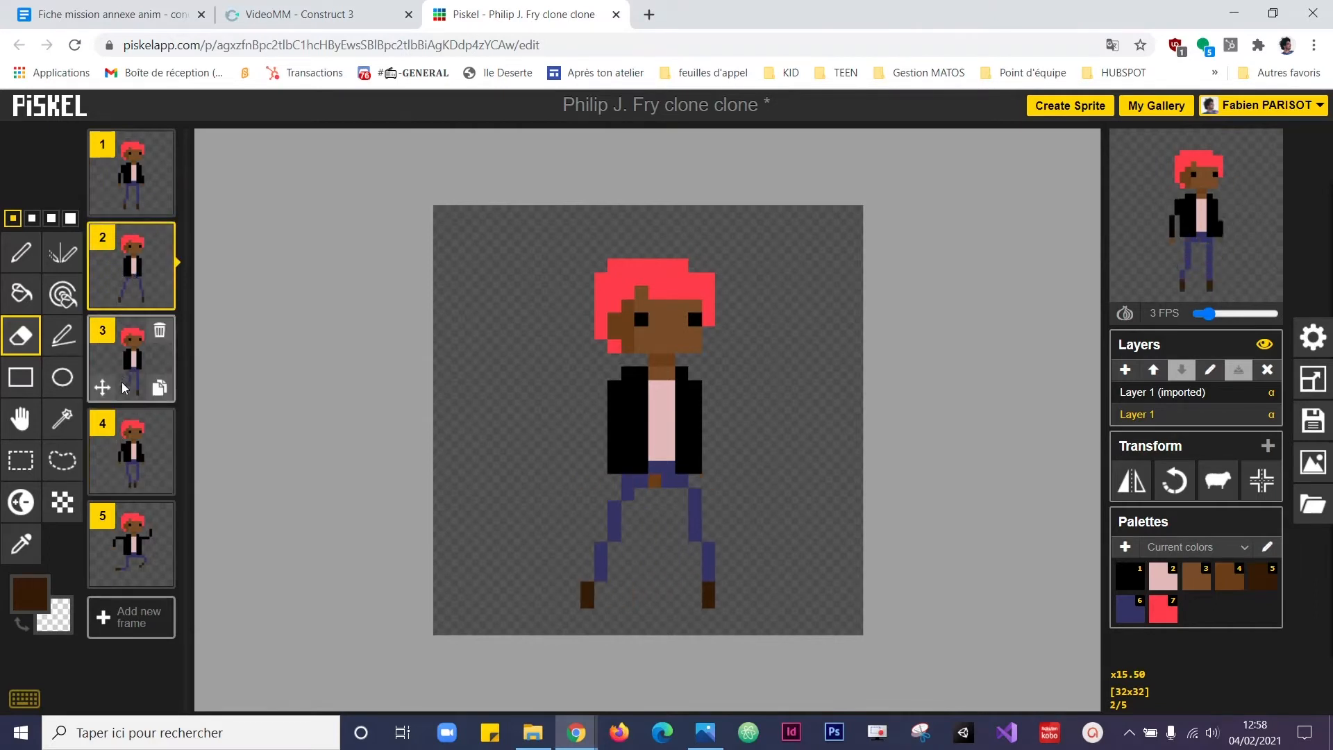
pyautogui.click(130, 361)
pyautogui.click(122, 452)
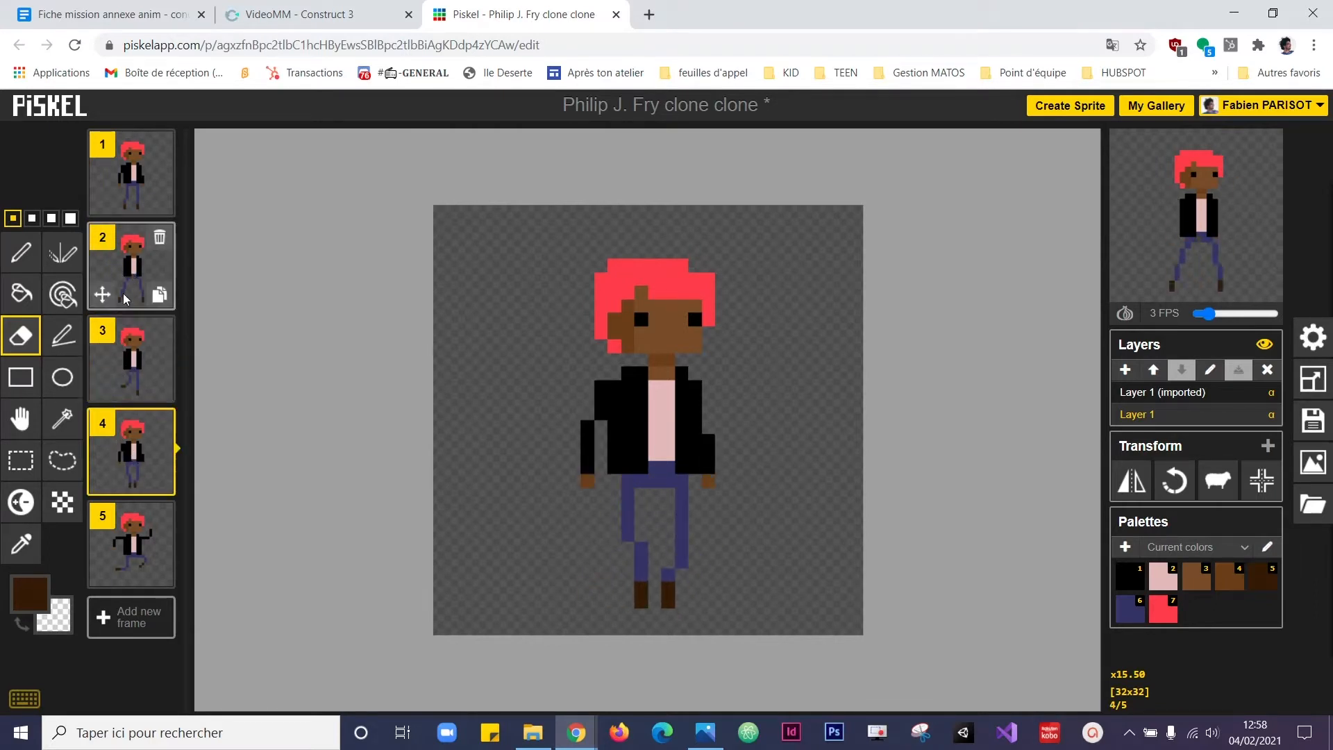
pyautogui.click(128, 358)
pyautogui.click(136, 455)
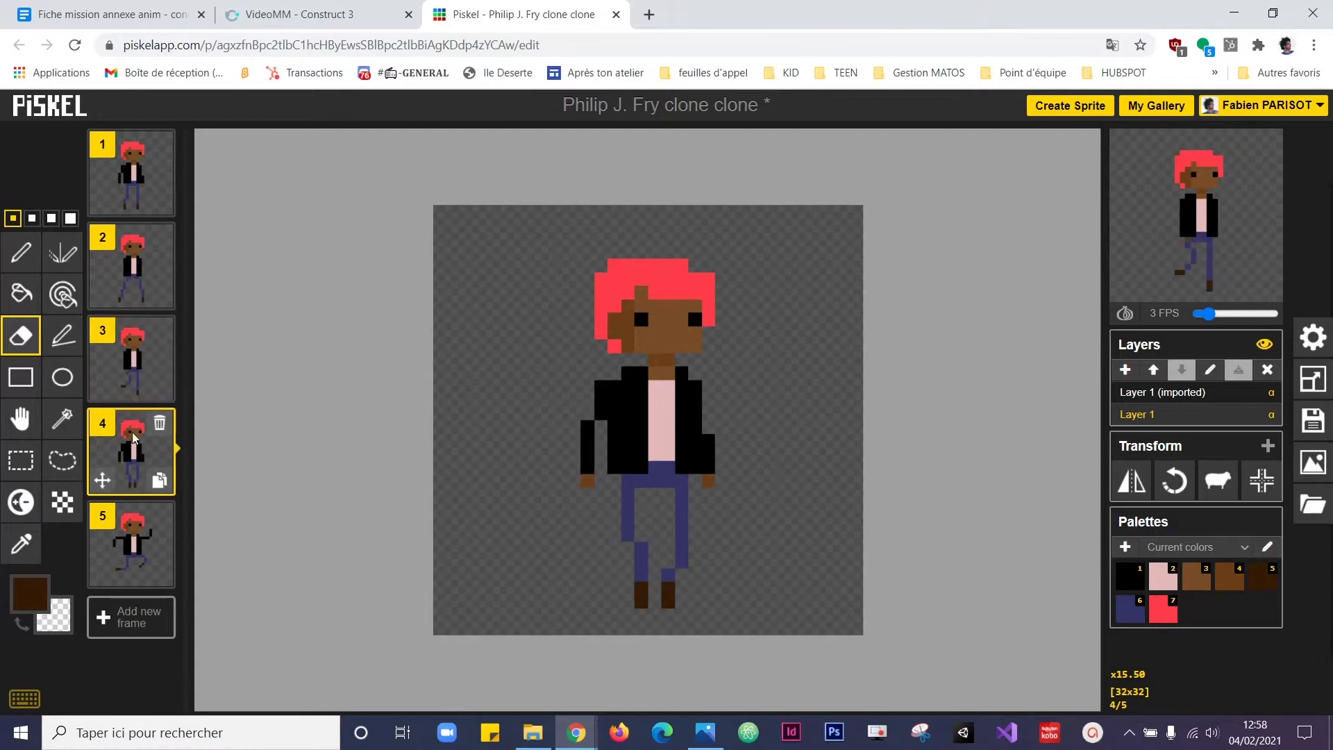
pyautogui.click(133, 549)
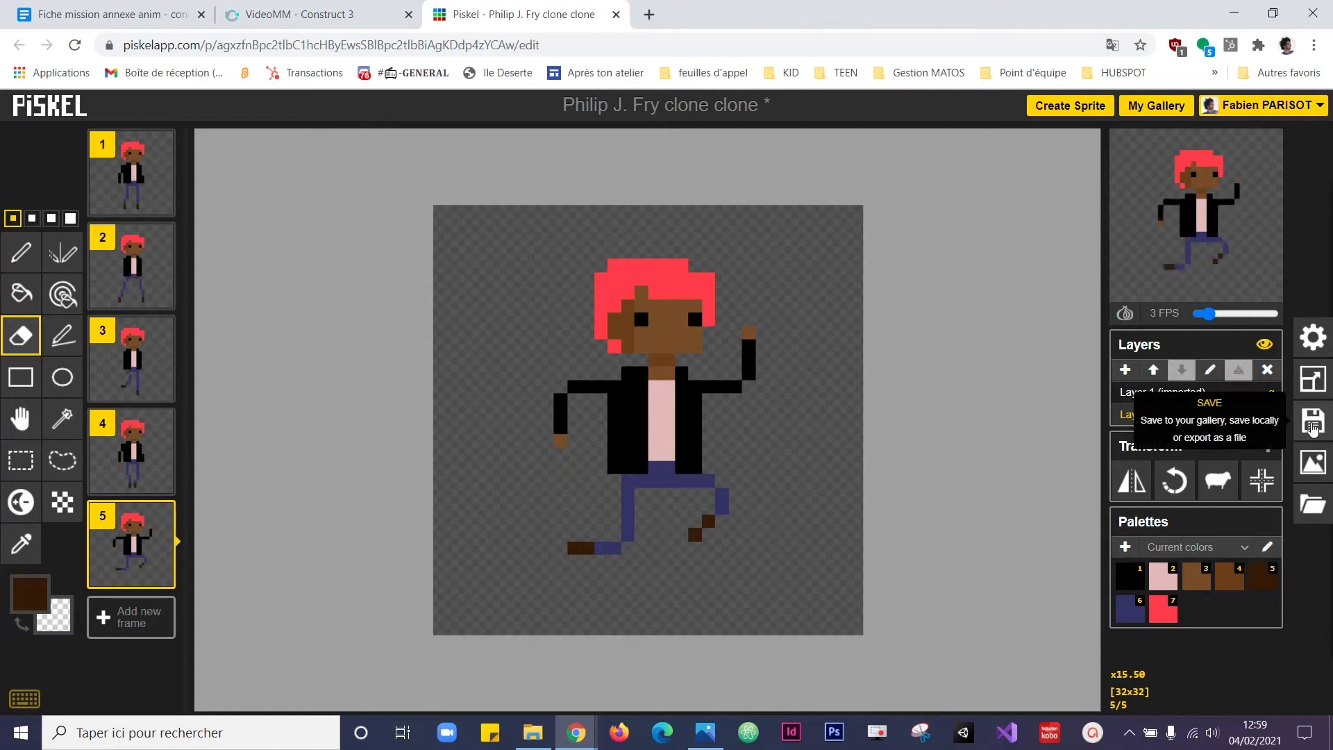
# Step: Save the sprite to the online gallery and download all frames as a PNG spritesheet
pyautogui.click(1313, 424)
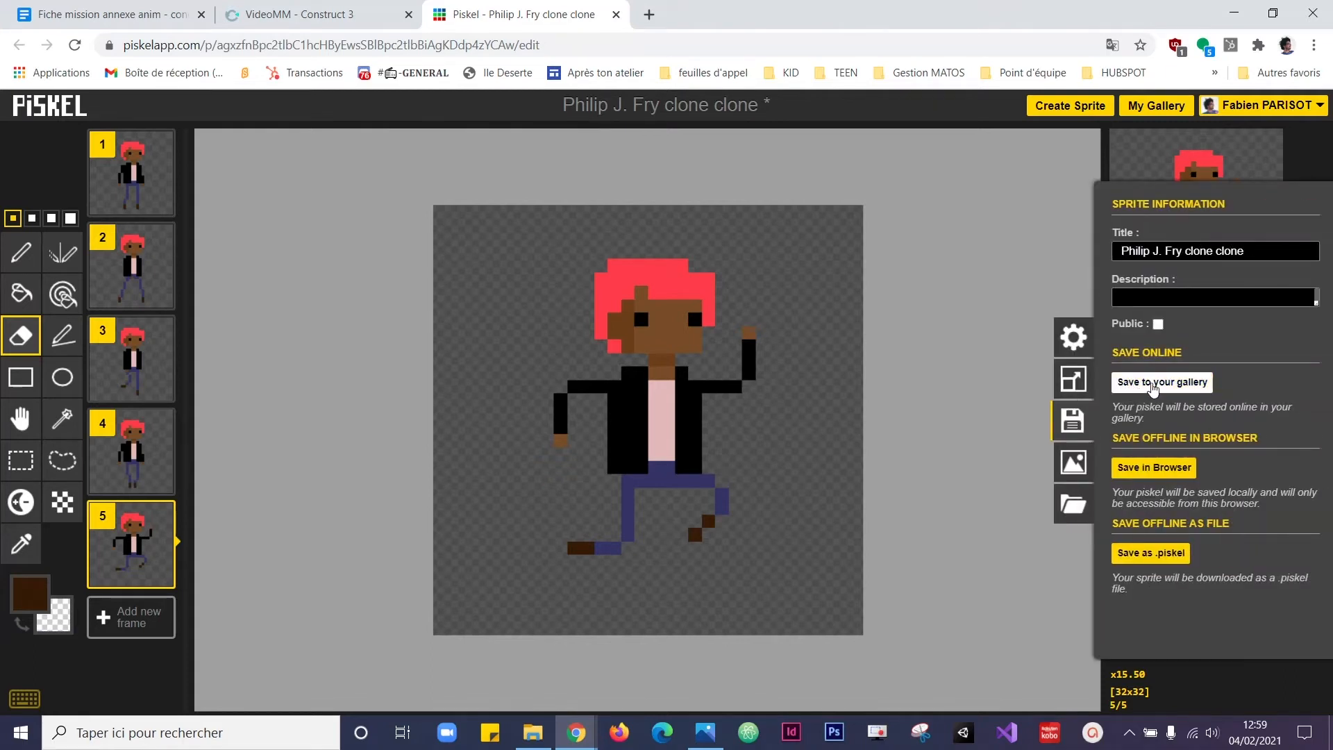
pyautogui.click(1154, 384)
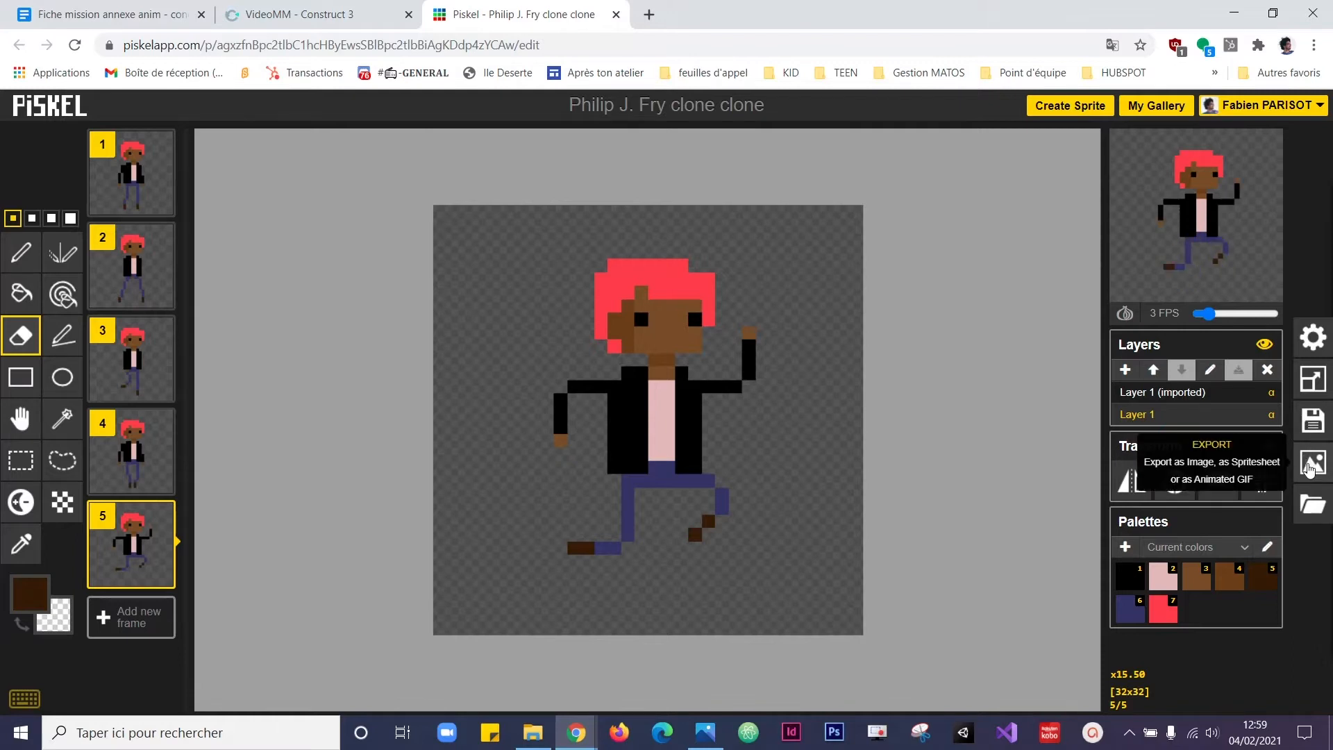
pyautogui.click(1311, 464)
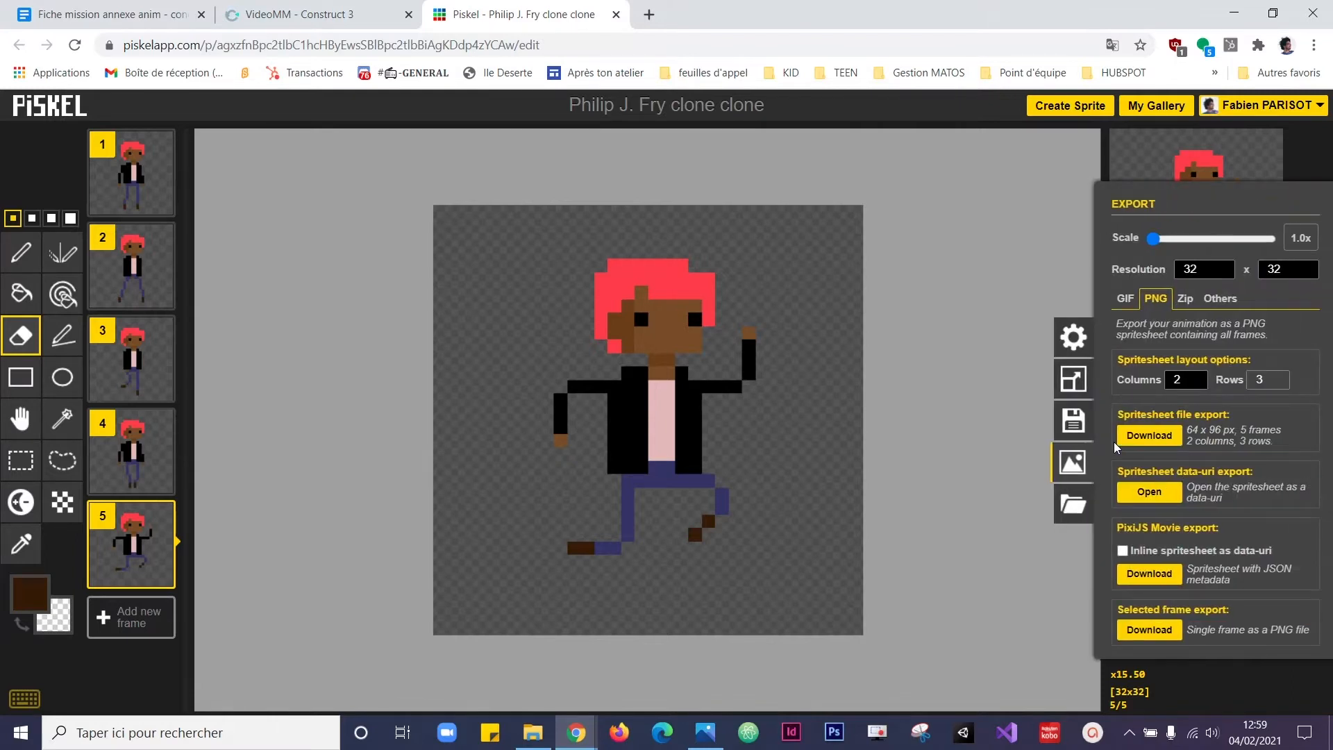
pyautogui.click(1129, 300)
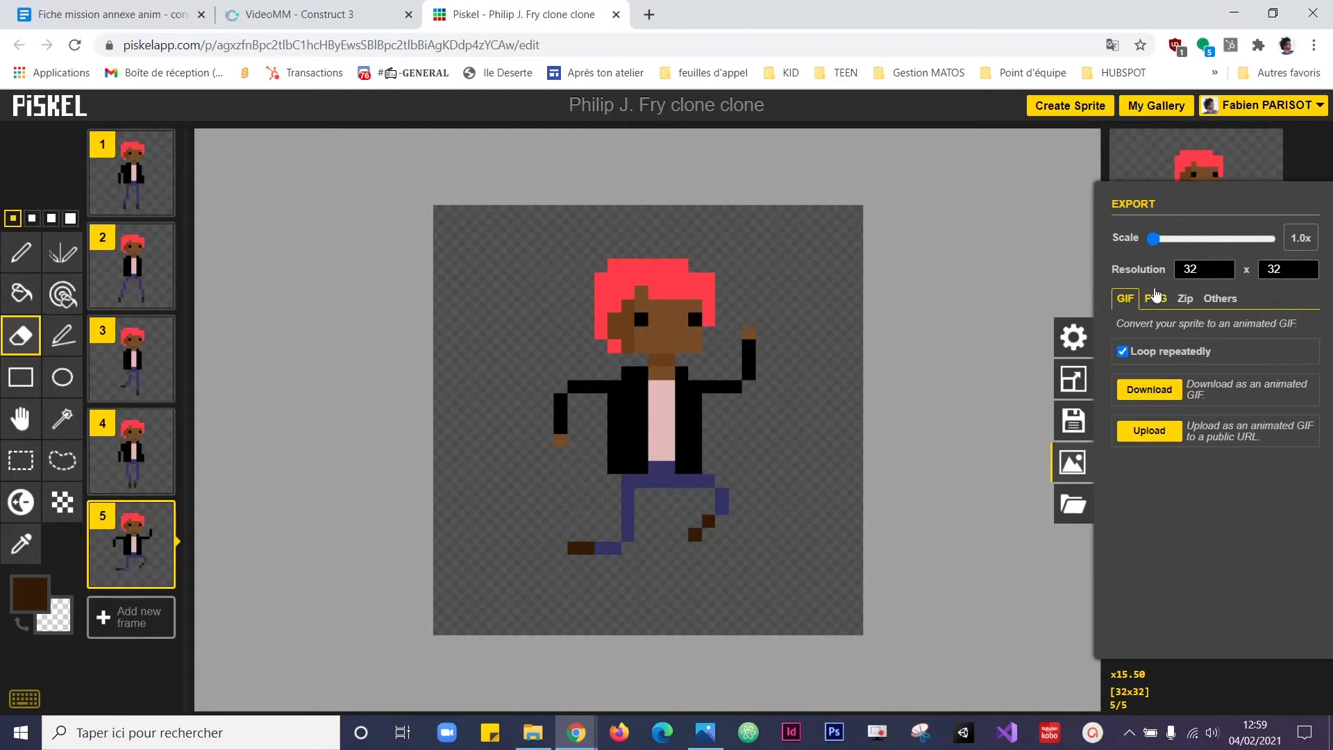
pyautogui.click(1157, 300)
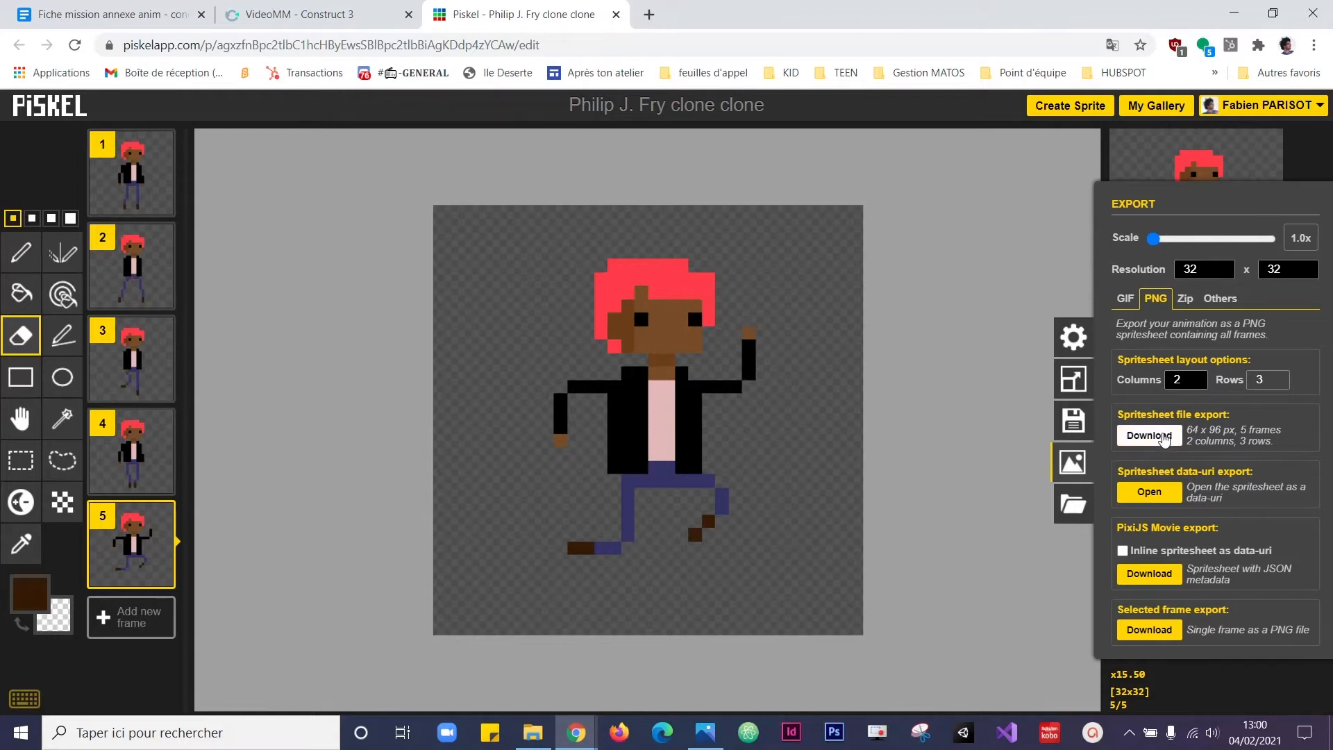
pyautogui.click(1164, 439)
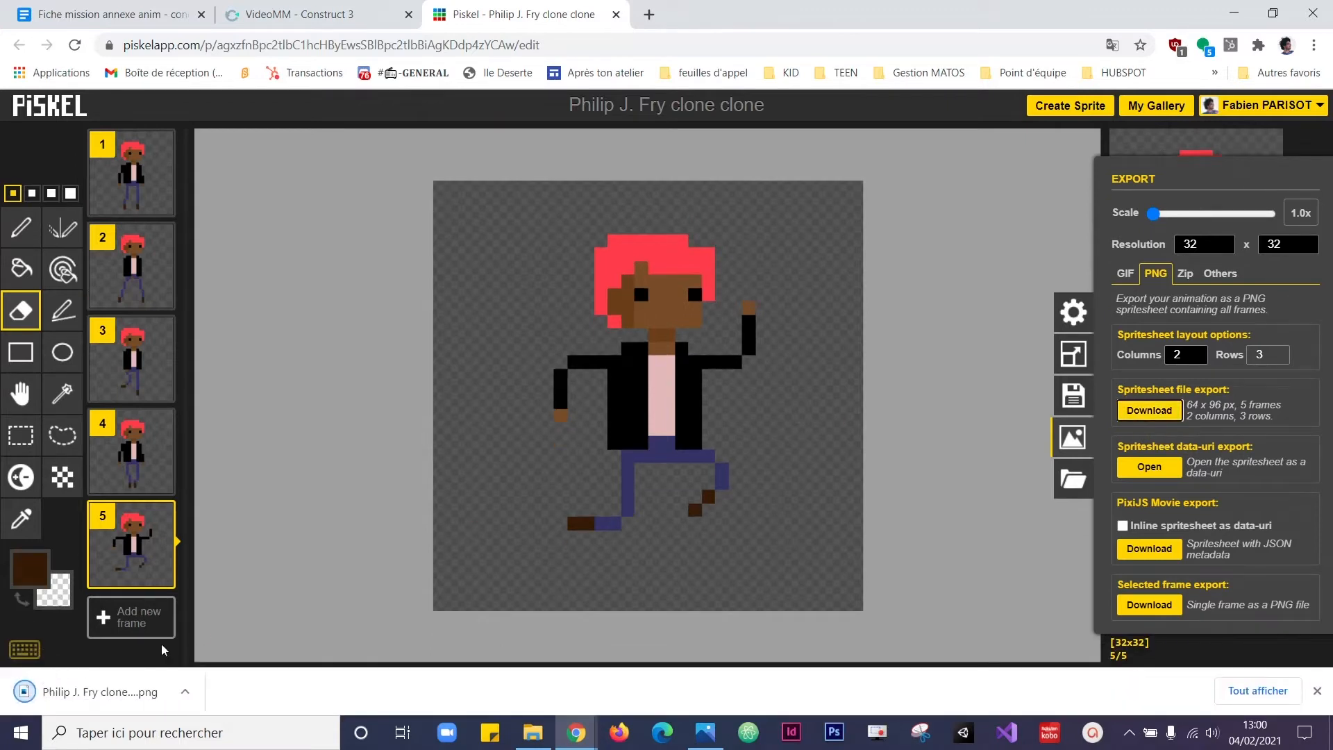
# Step: Open the downloaded spritesheet from its folder, examine the frame layout at several zoom levels, and put the image viewer away
pyautogui.click(185, 692)
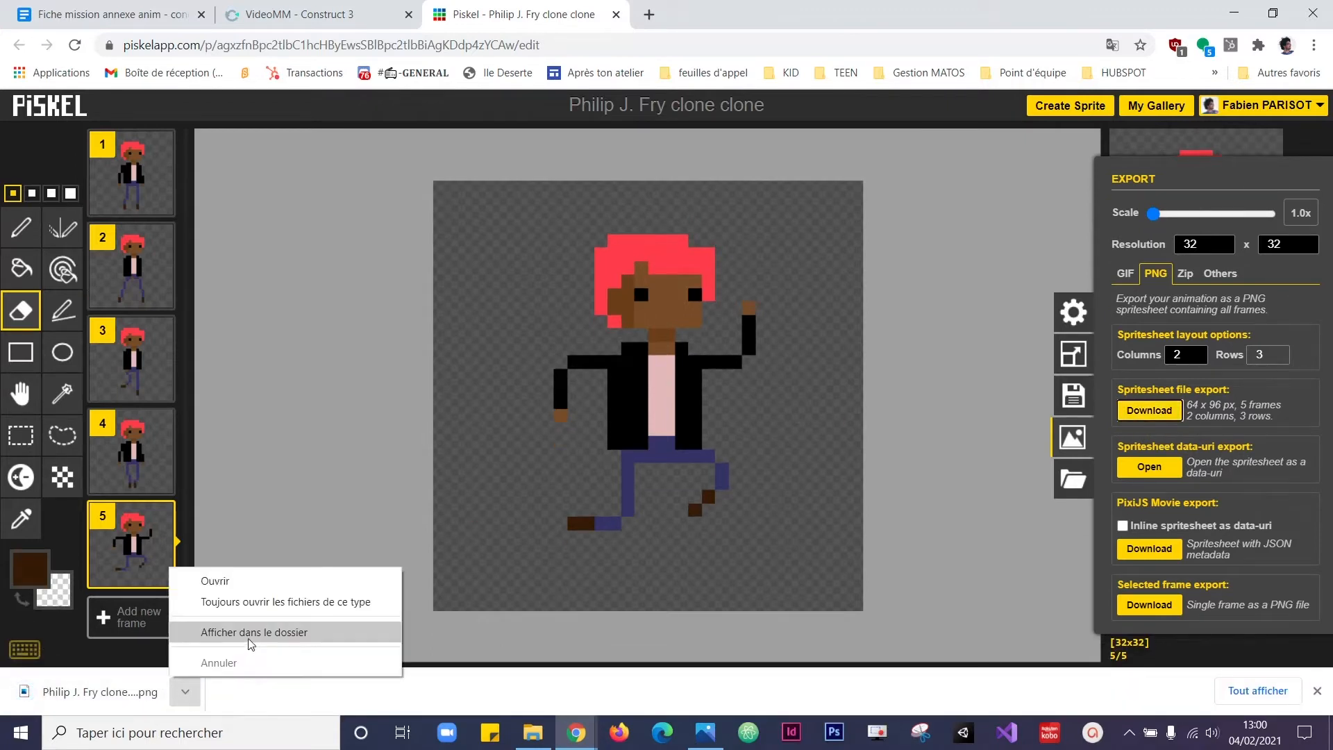
pyautogui.click(287, 633)
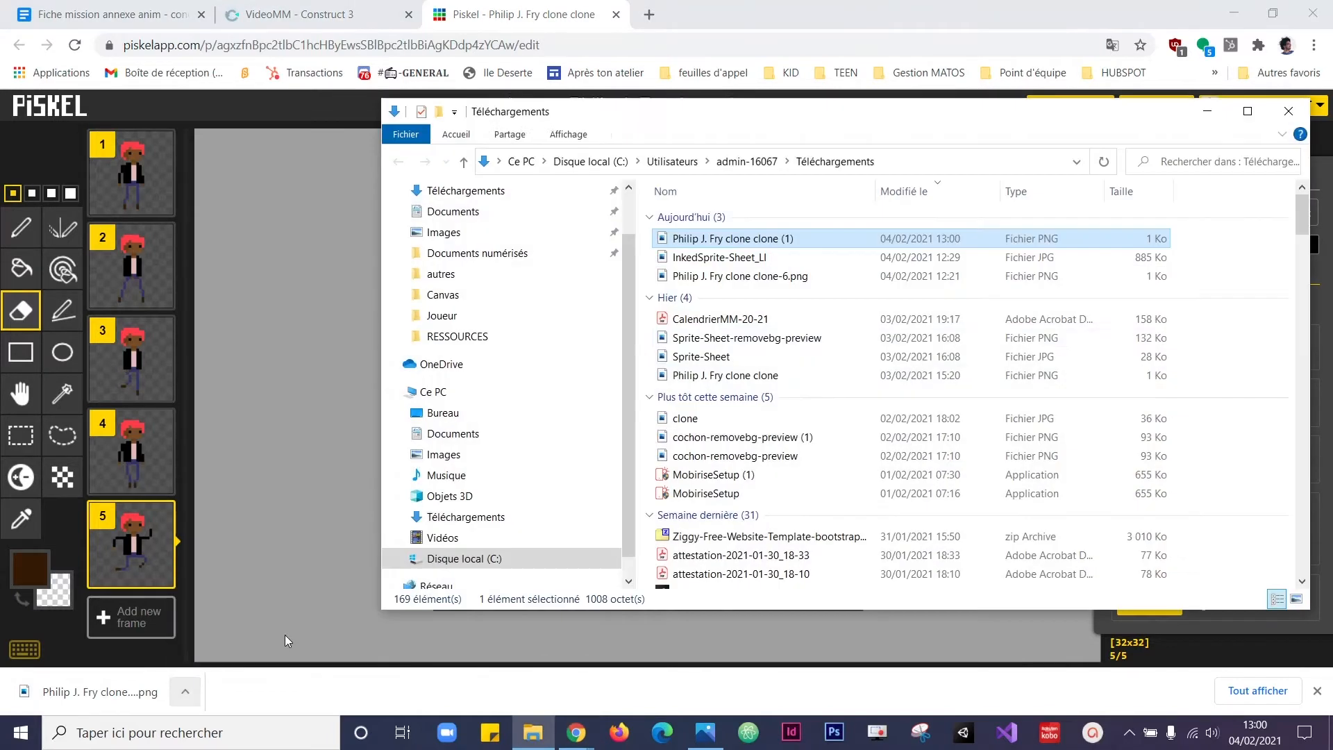
pyautogui.doubleClick(731, 239)
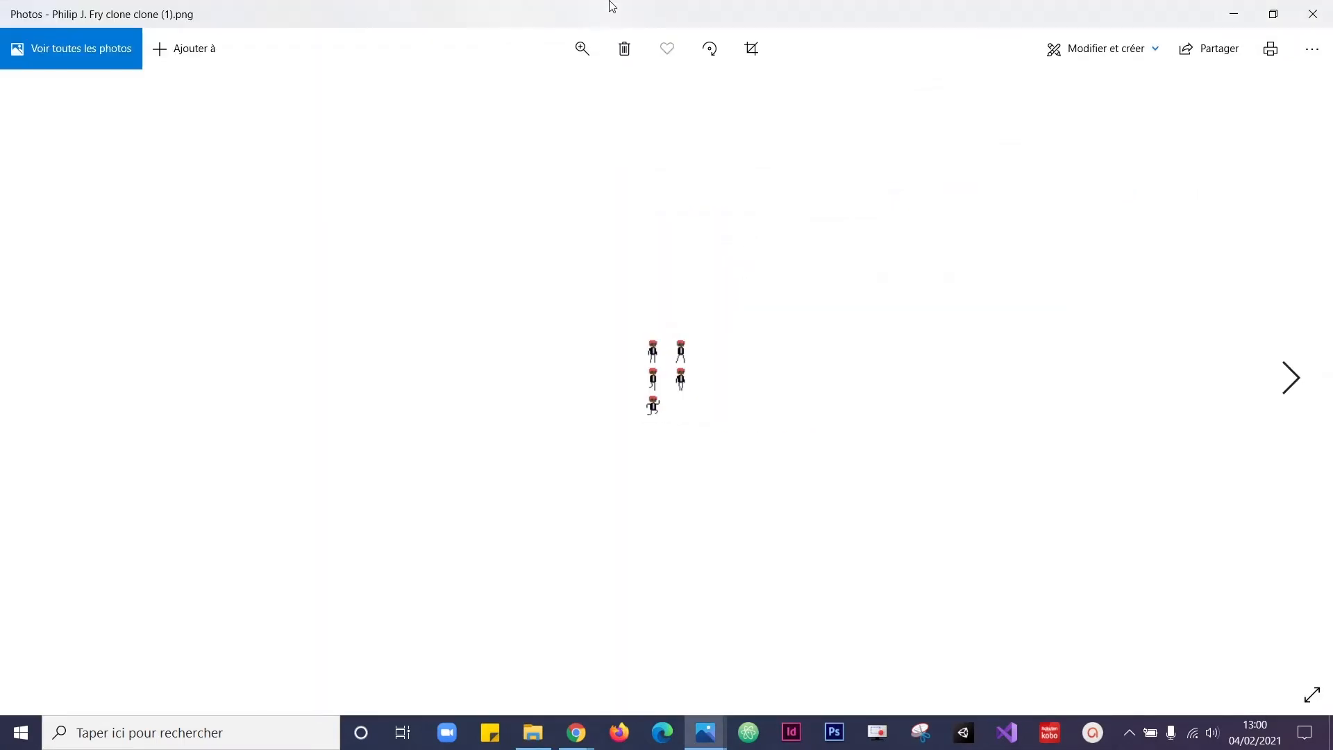
pyautogui.click(597, 54)
pyautogui.click(571, 94)
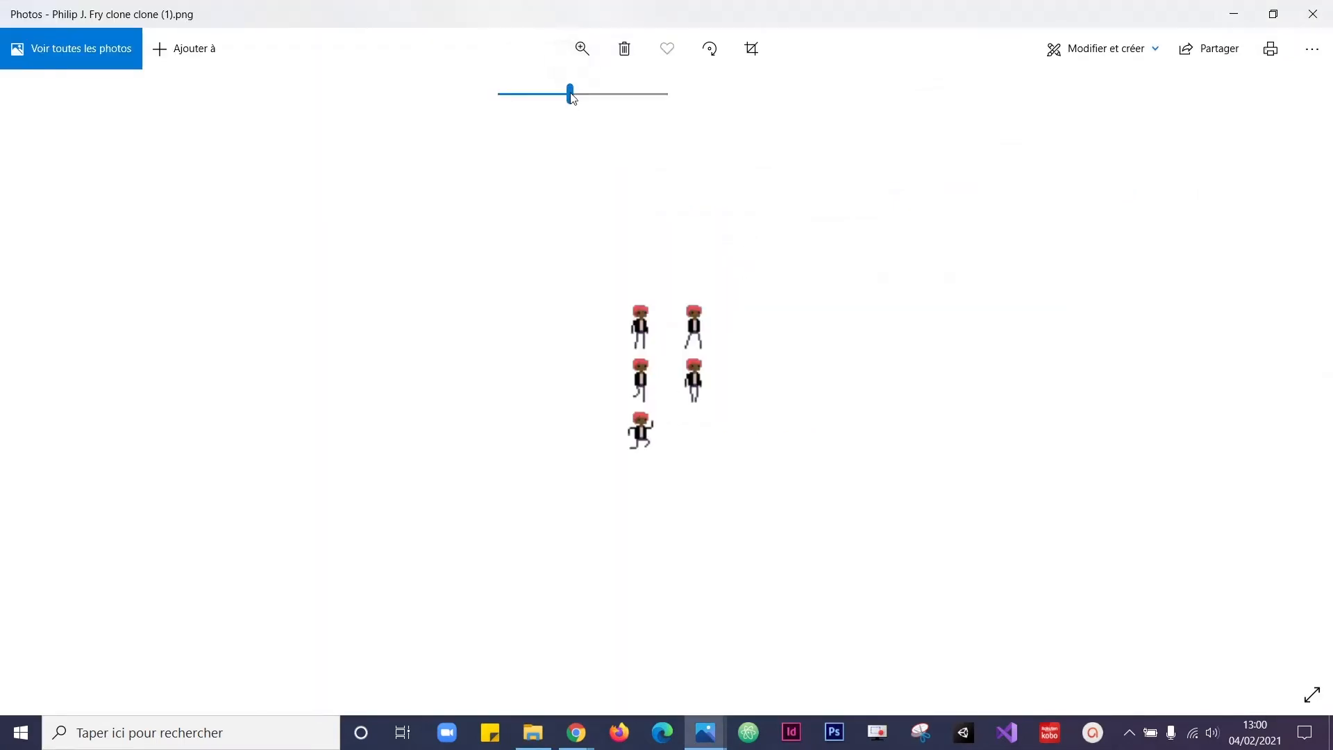
pyautogui.click(613, 95)
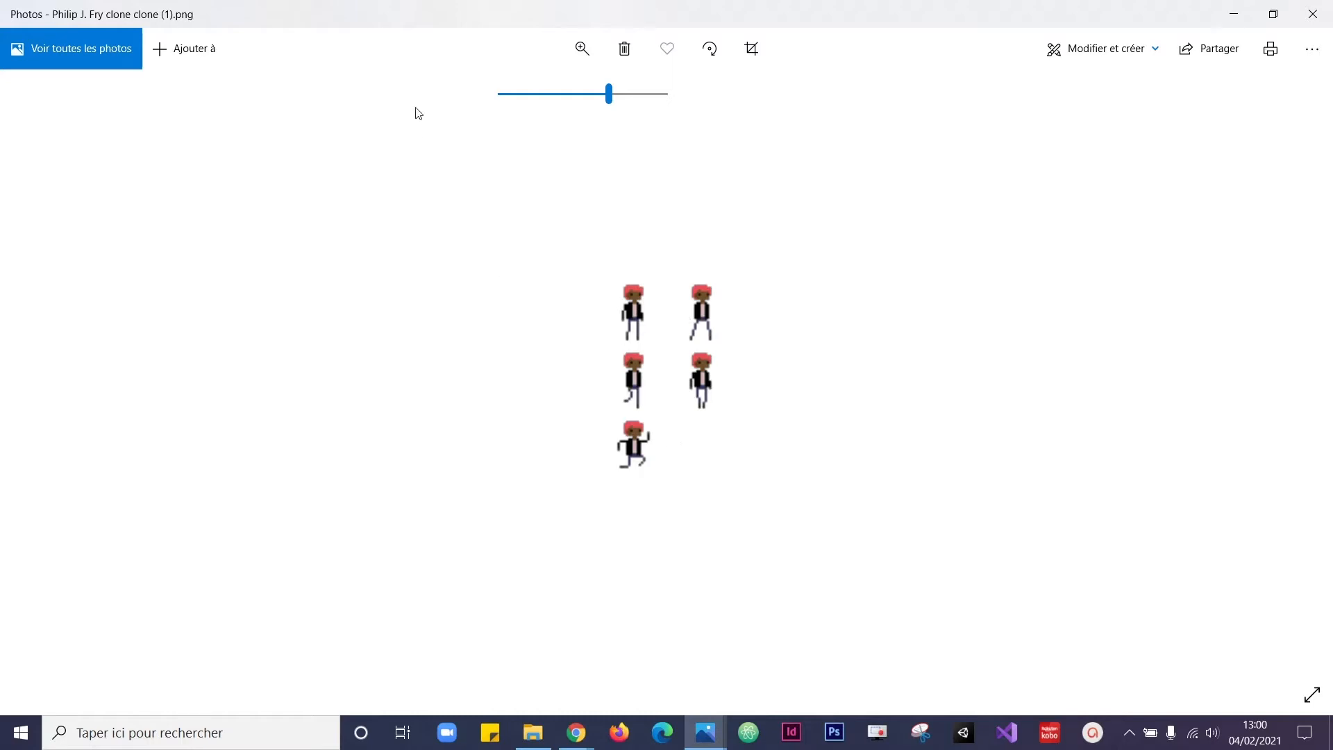
pyautogui.click(523, 101)
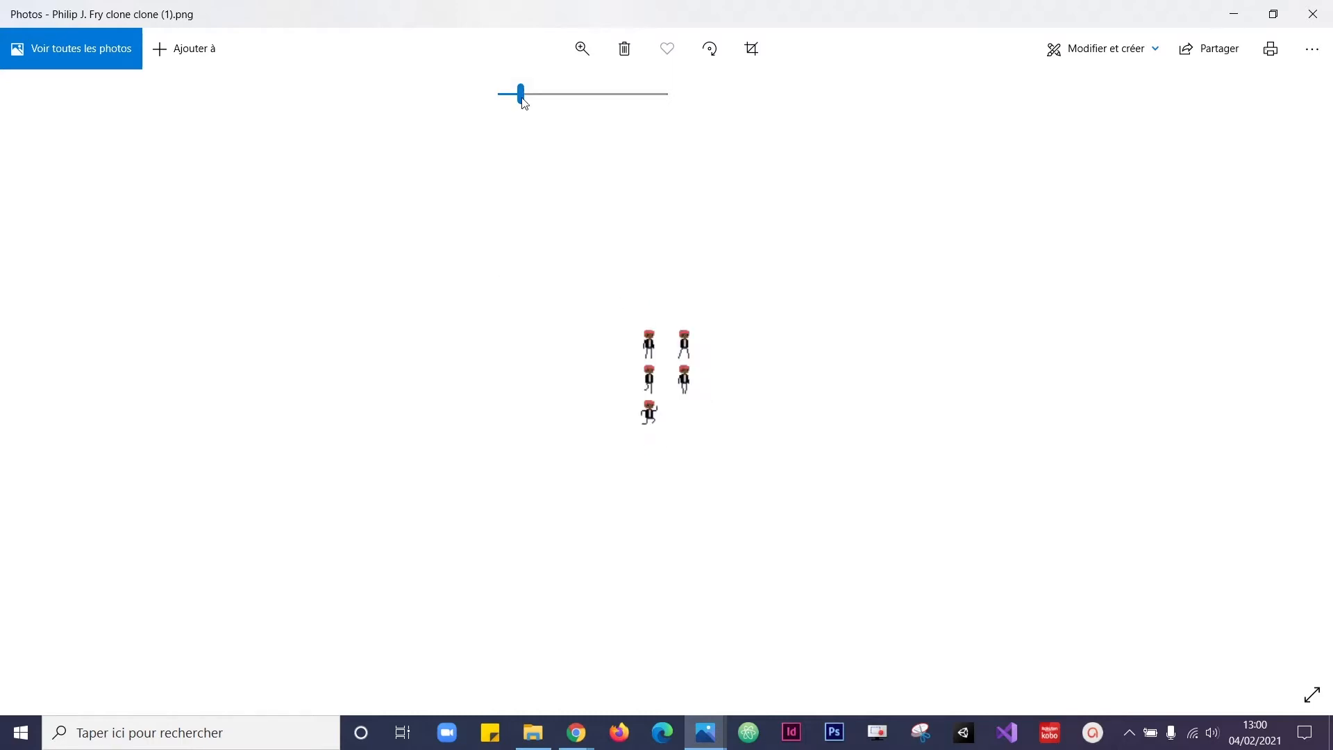
pyautogui.click(566, 96)
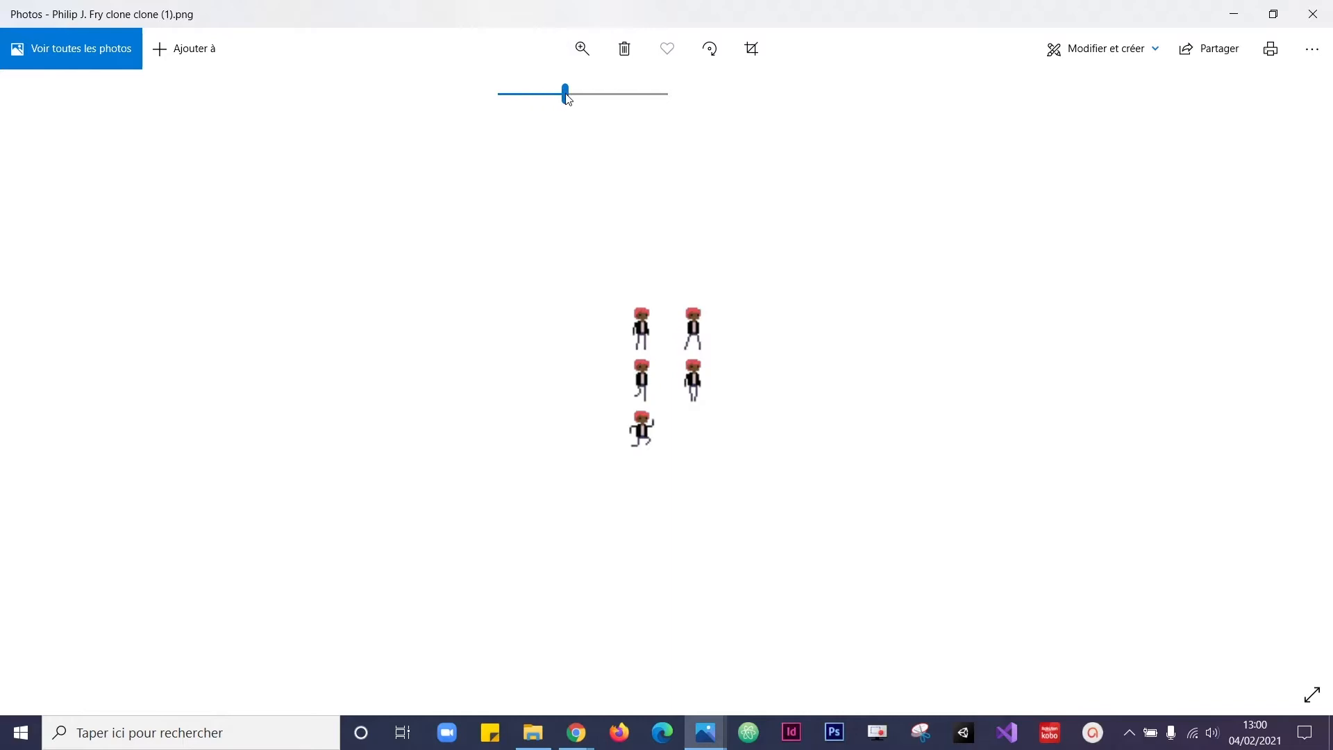
pyautogui.click(1237, 19)
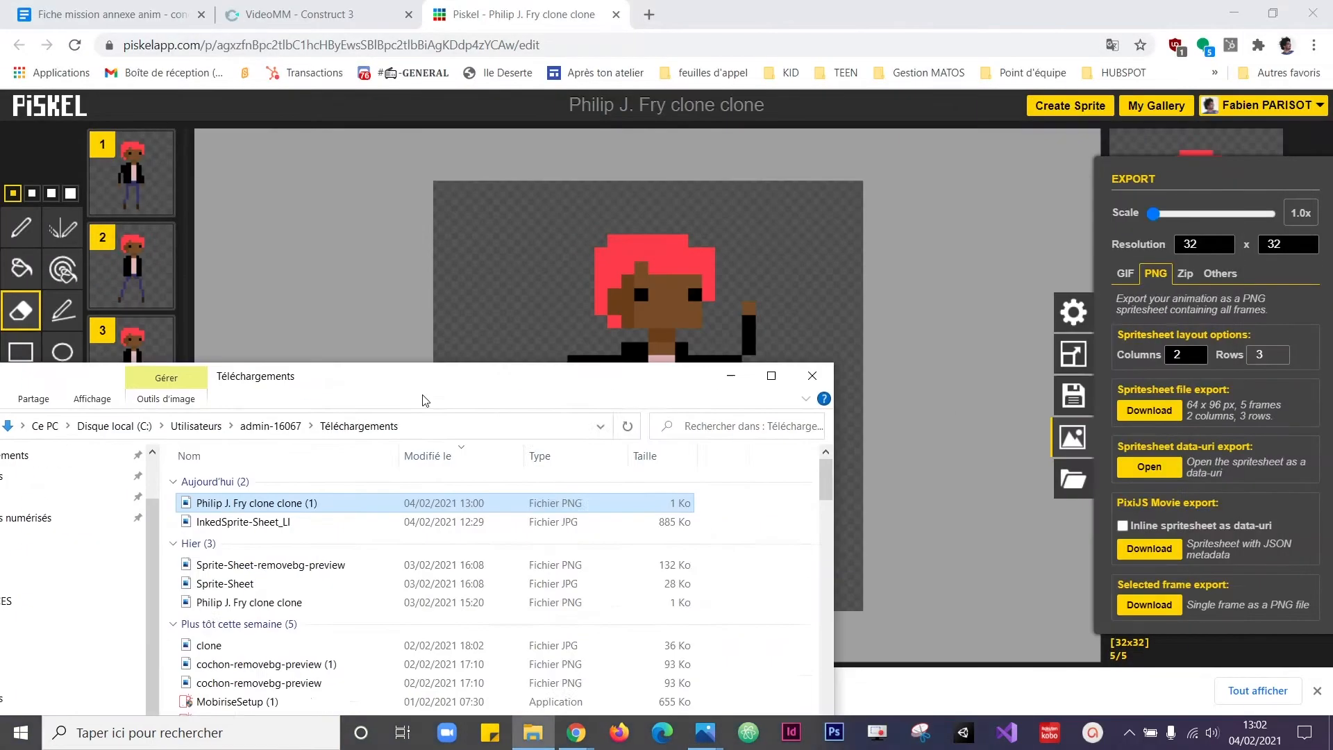
# Step: Open Sprite-Sheet.jpg from the downloads folder in an enlarged viewer and compare it with its background-free and red-gridded versions
pyautogui.moveTo(439, 382); pyautogui.dragTo(621, 356)
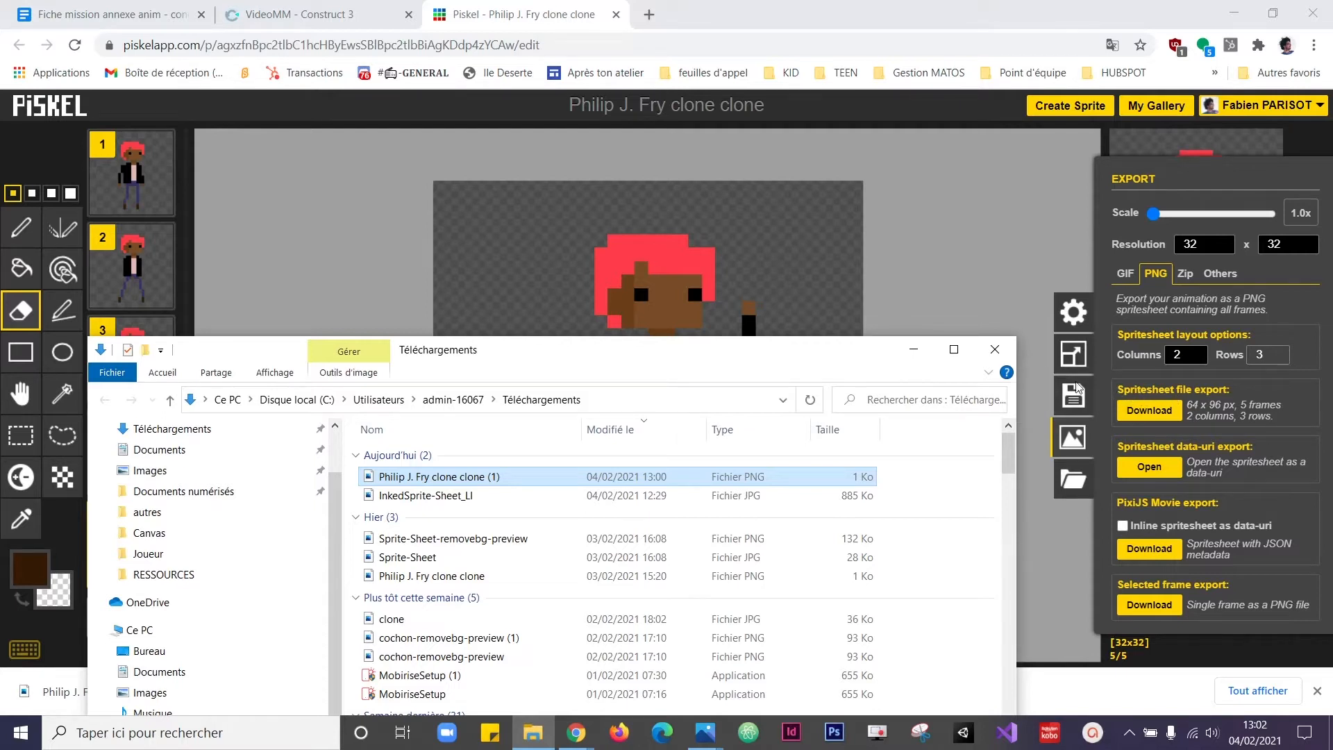
pyautogui.moveTo(677, 362); pyautogui.dragTo(707, 249)
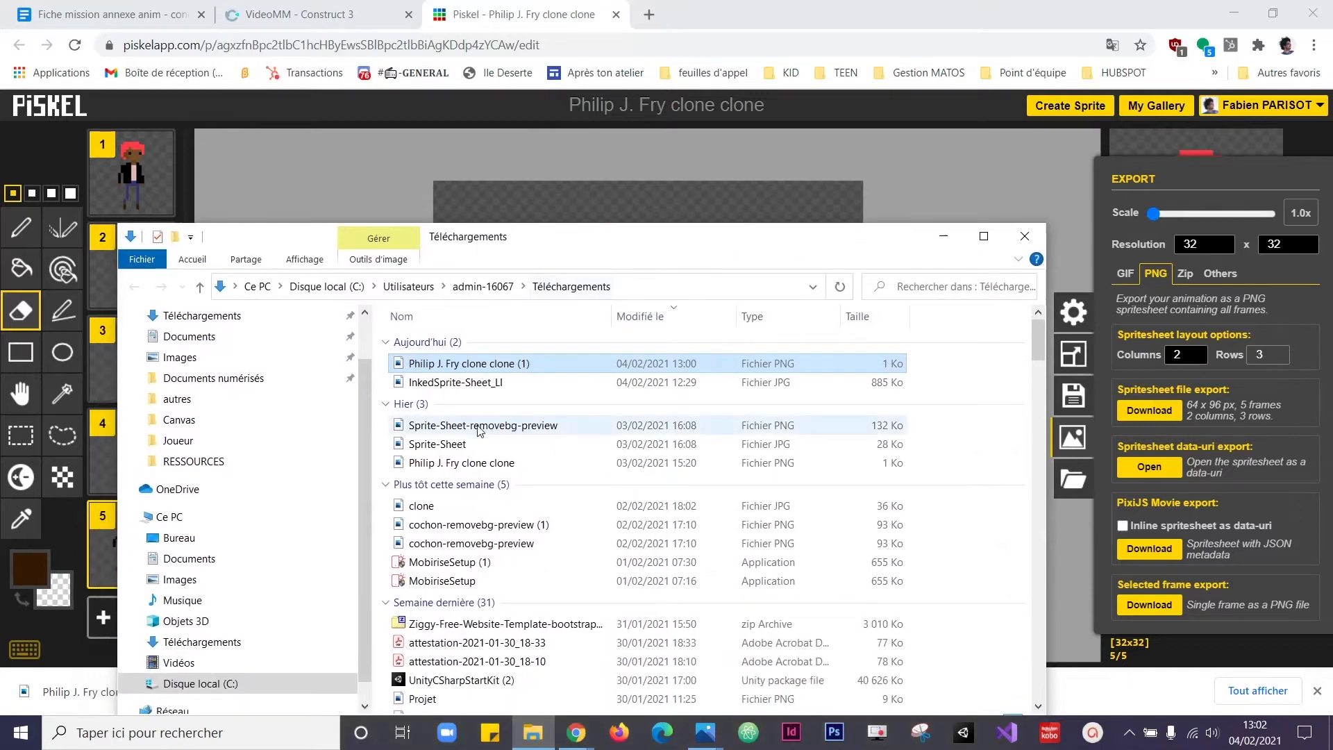
pyautogui.click(449, 447)
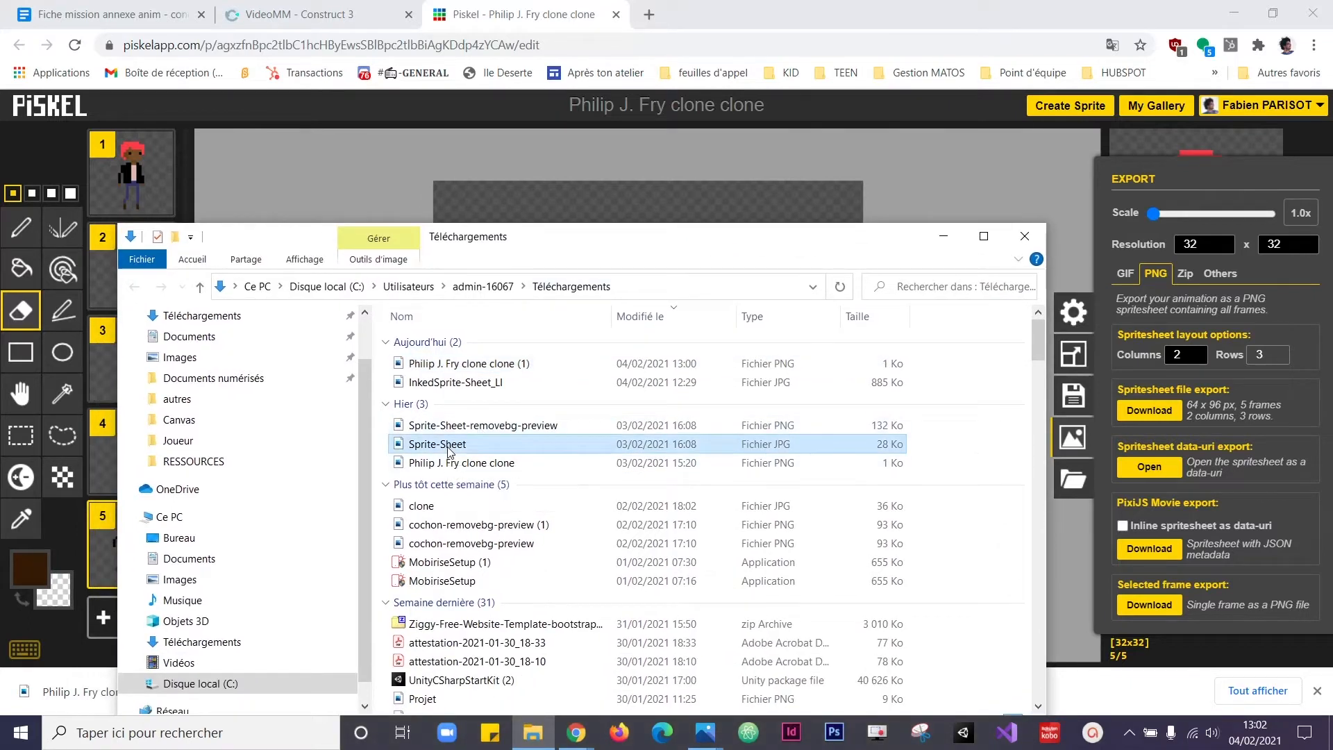
pyautogui.doubleClick(449, 446)
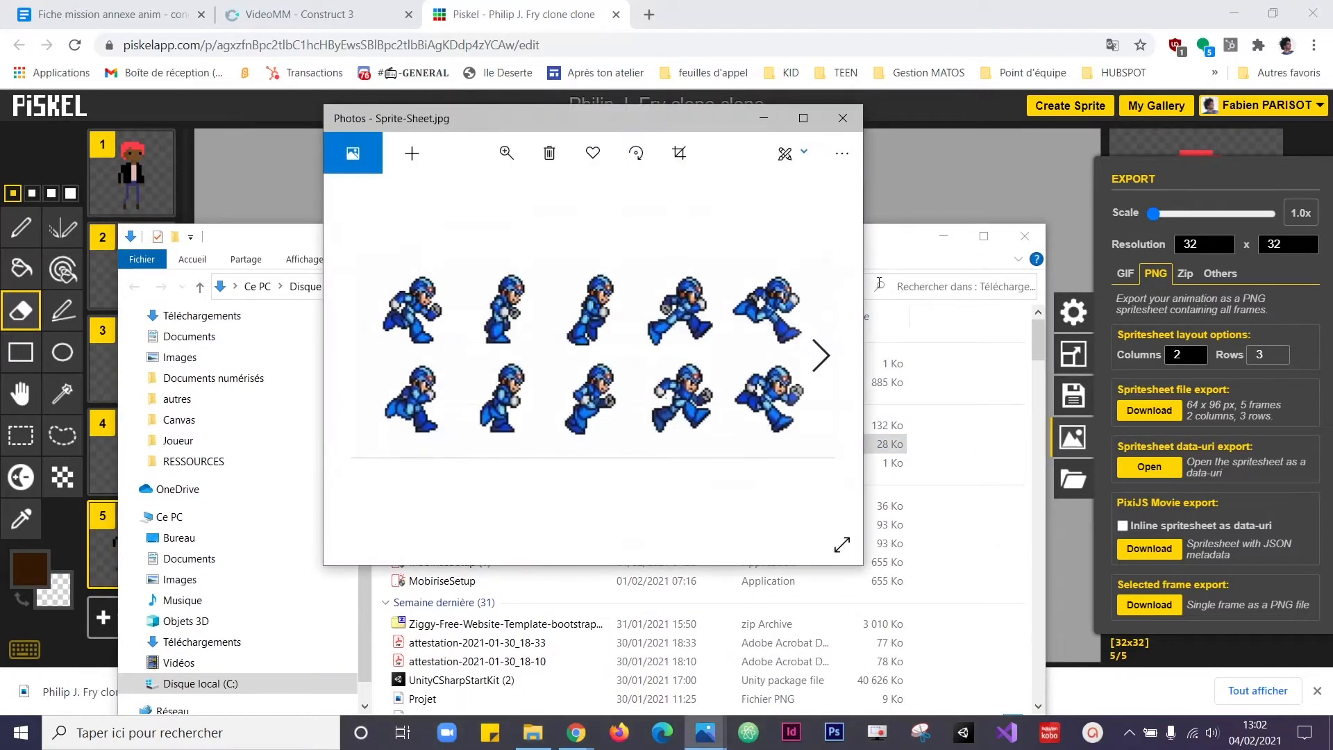
pyautogui.moveTo(864, 275); pyautogui.dragTo(1196, 275)
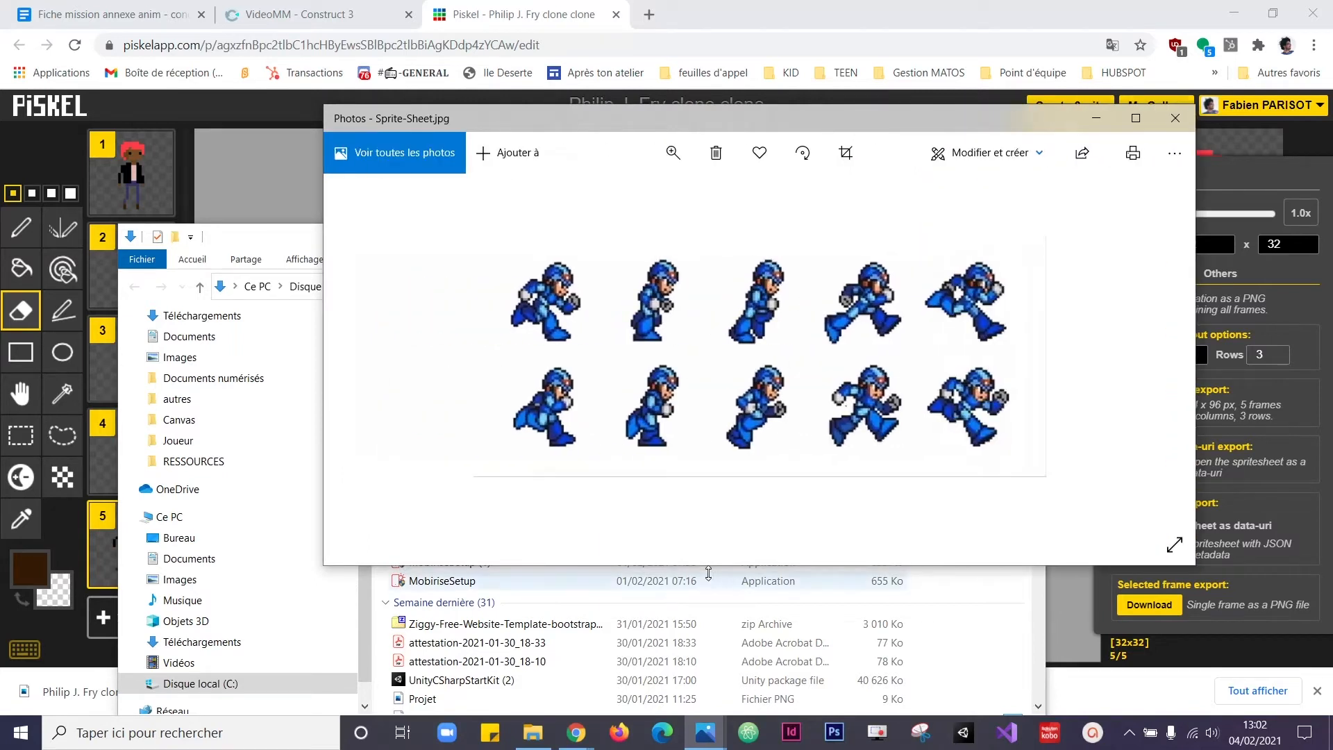
pyautogui.moveTo(716, 570); pyautogui.dragTo(716, 663)
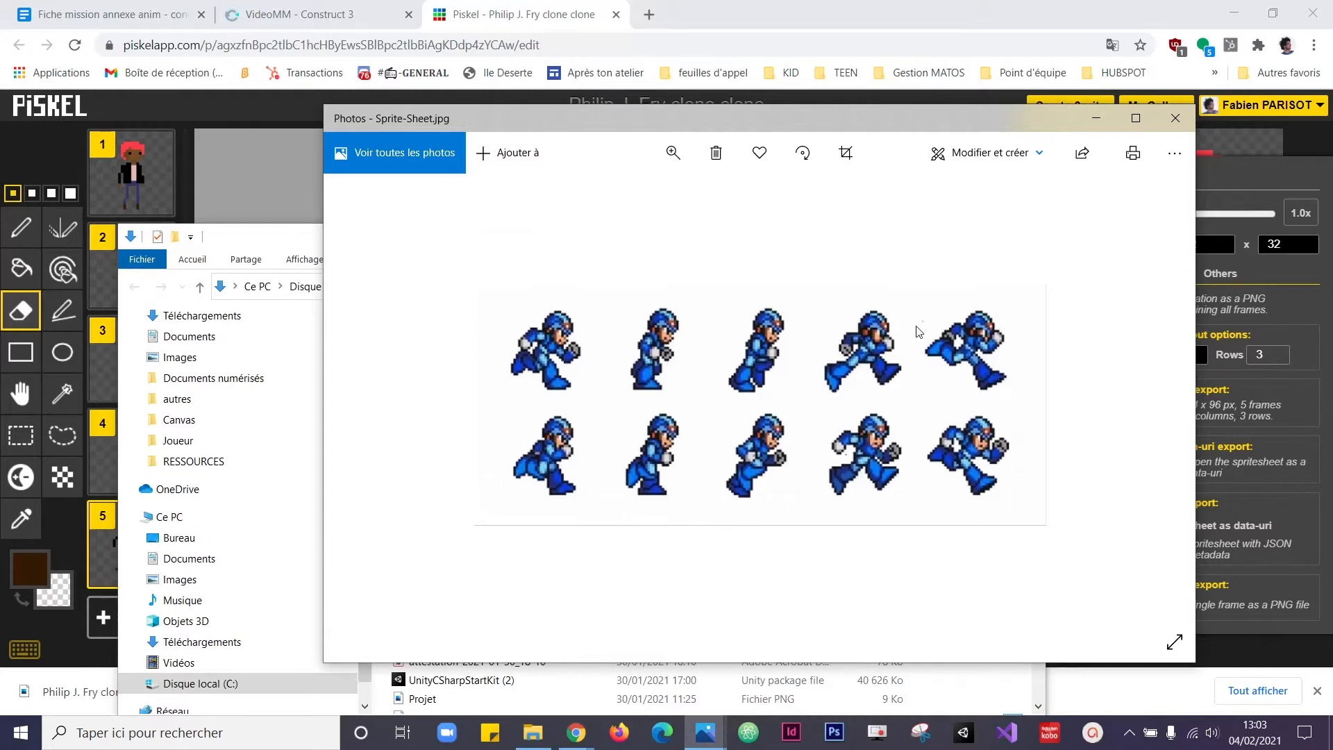
pyautogui.click(357, 406)
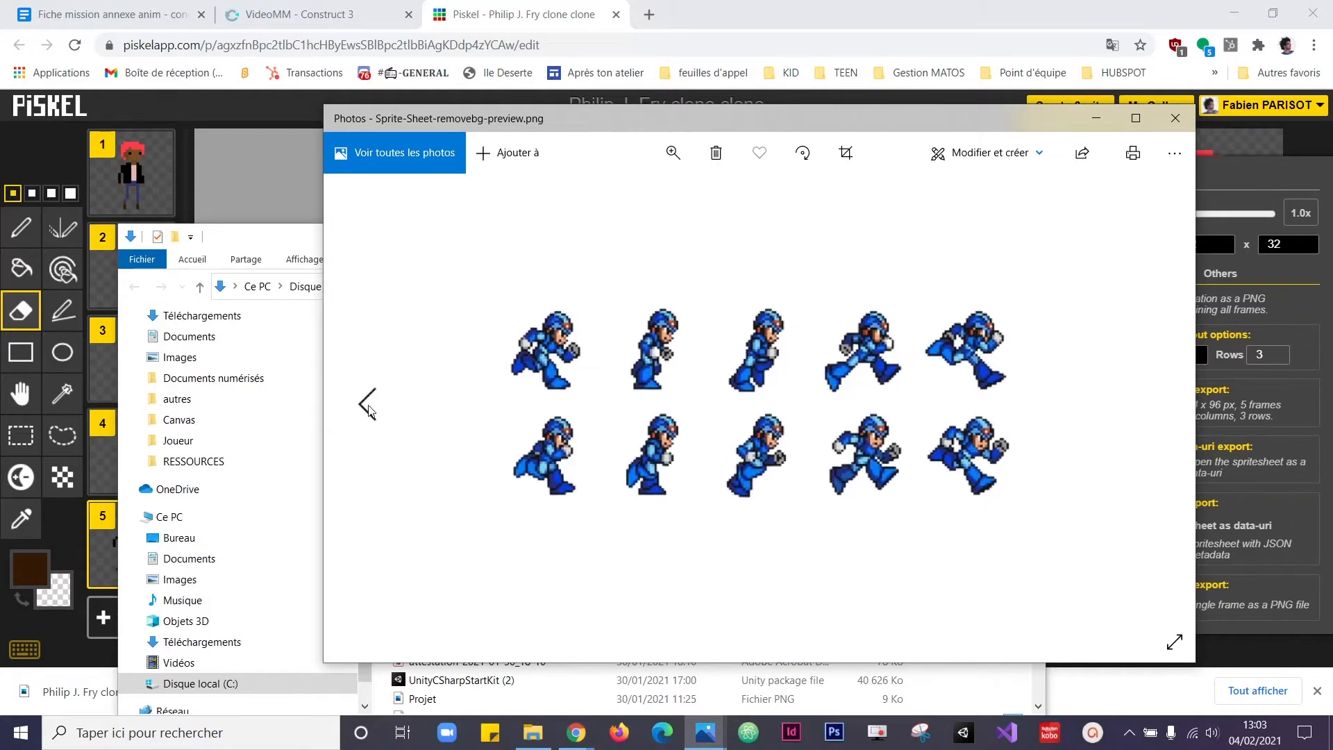
pyautogui.click(368, 405)
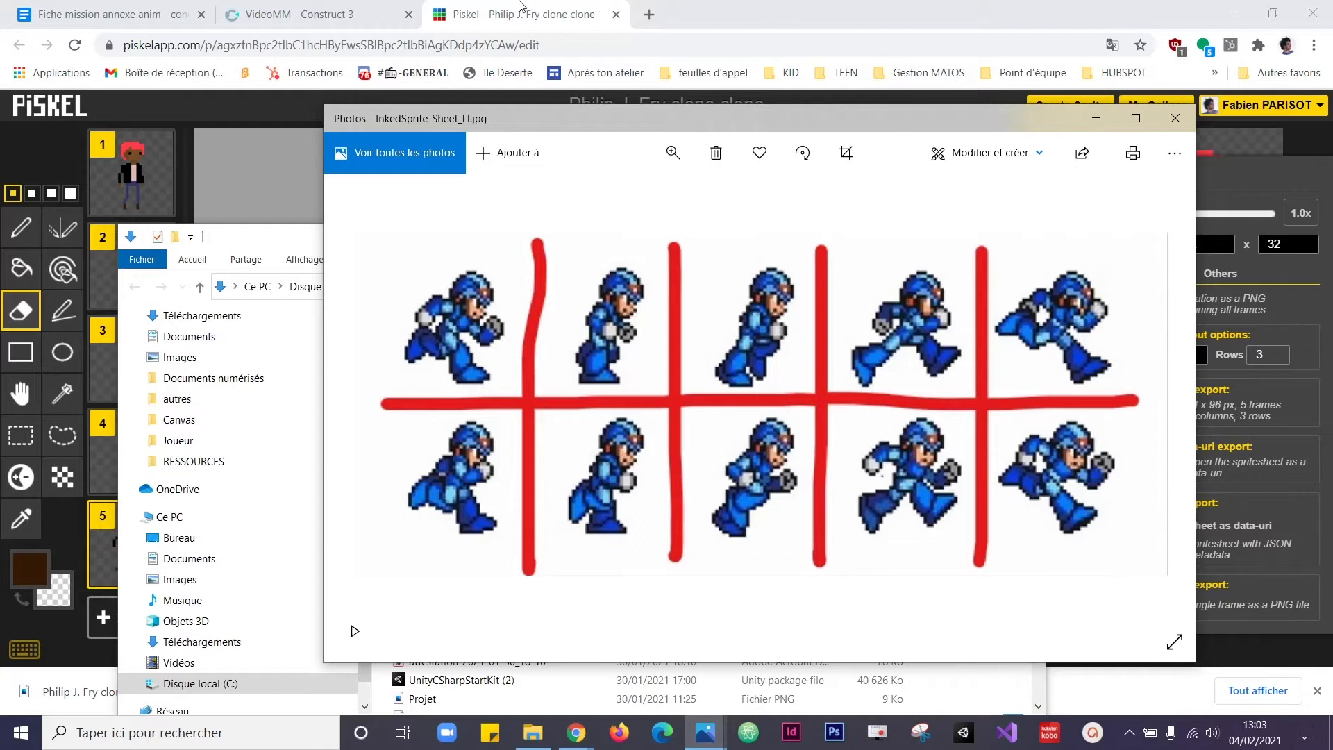
# Step: Switch to Construct 3, open the Joueur sprite's animation, and choose "Philip J. Fry clone clone (1)" for a frame import from a sprite strip
pyautogui.click(290, 14)
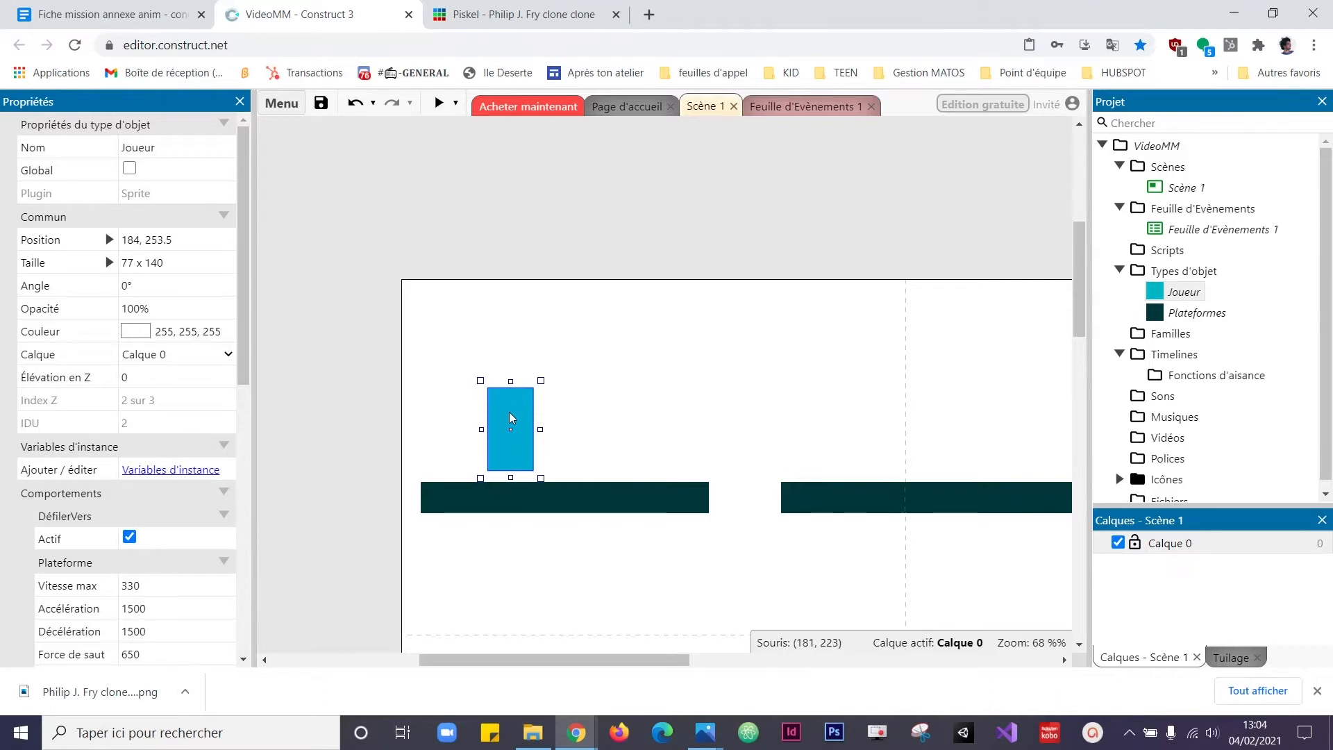
pyautogui.doubleClick(509, 411)
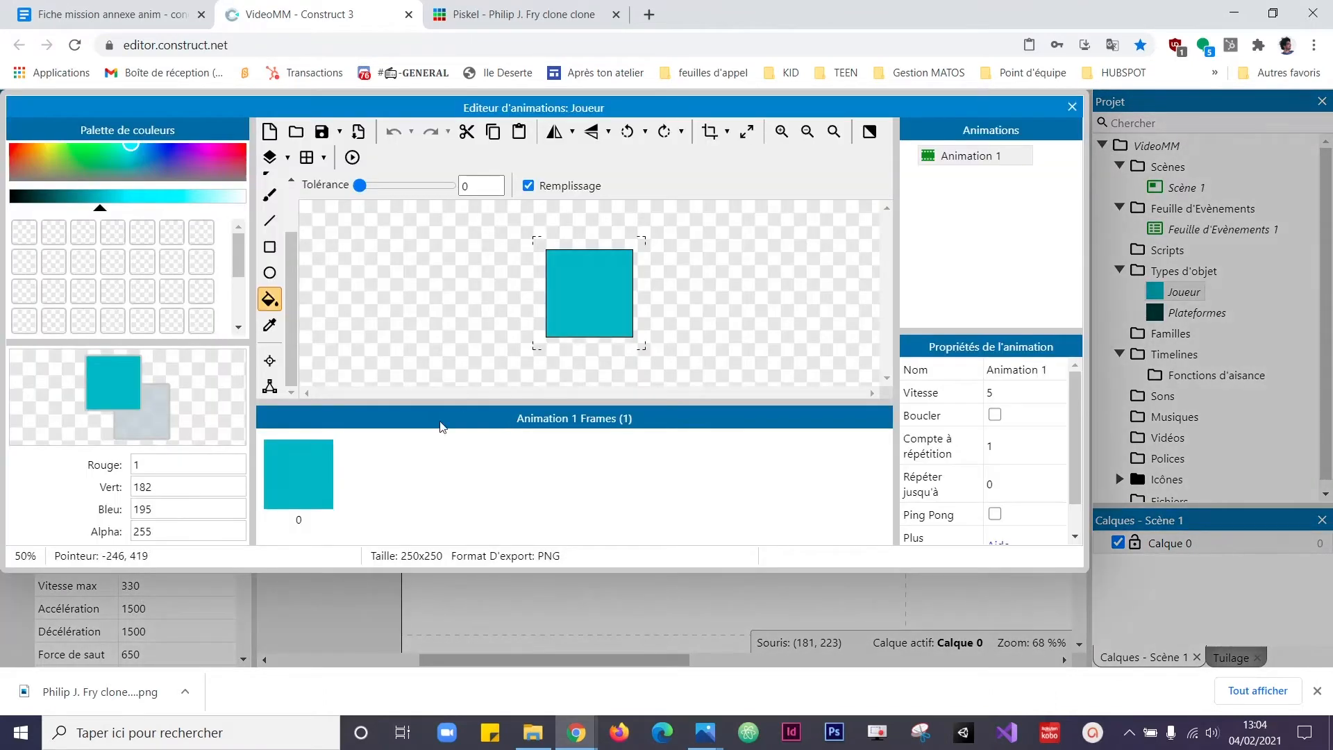
pyautogui.rightClick(416, 473)
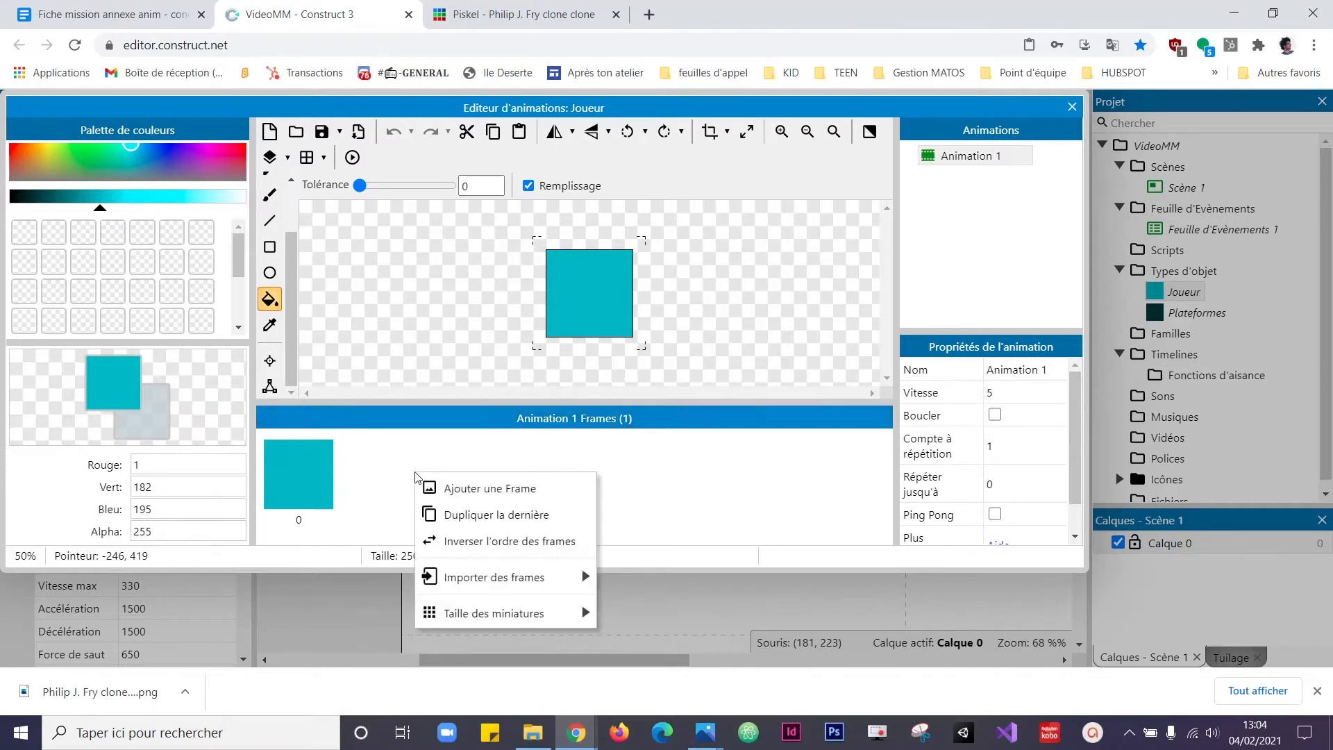
pyautogui.moveTo(502, 575)
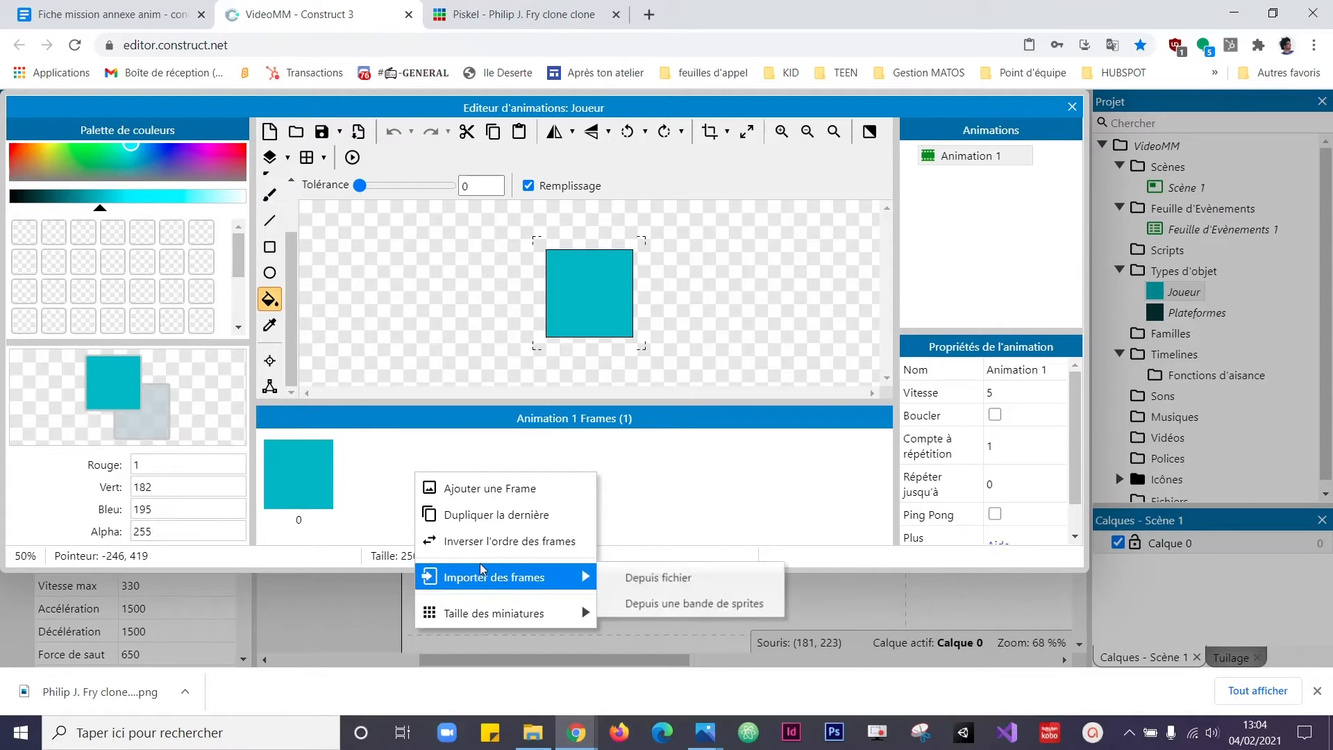
pyautogui.click(668, 607)
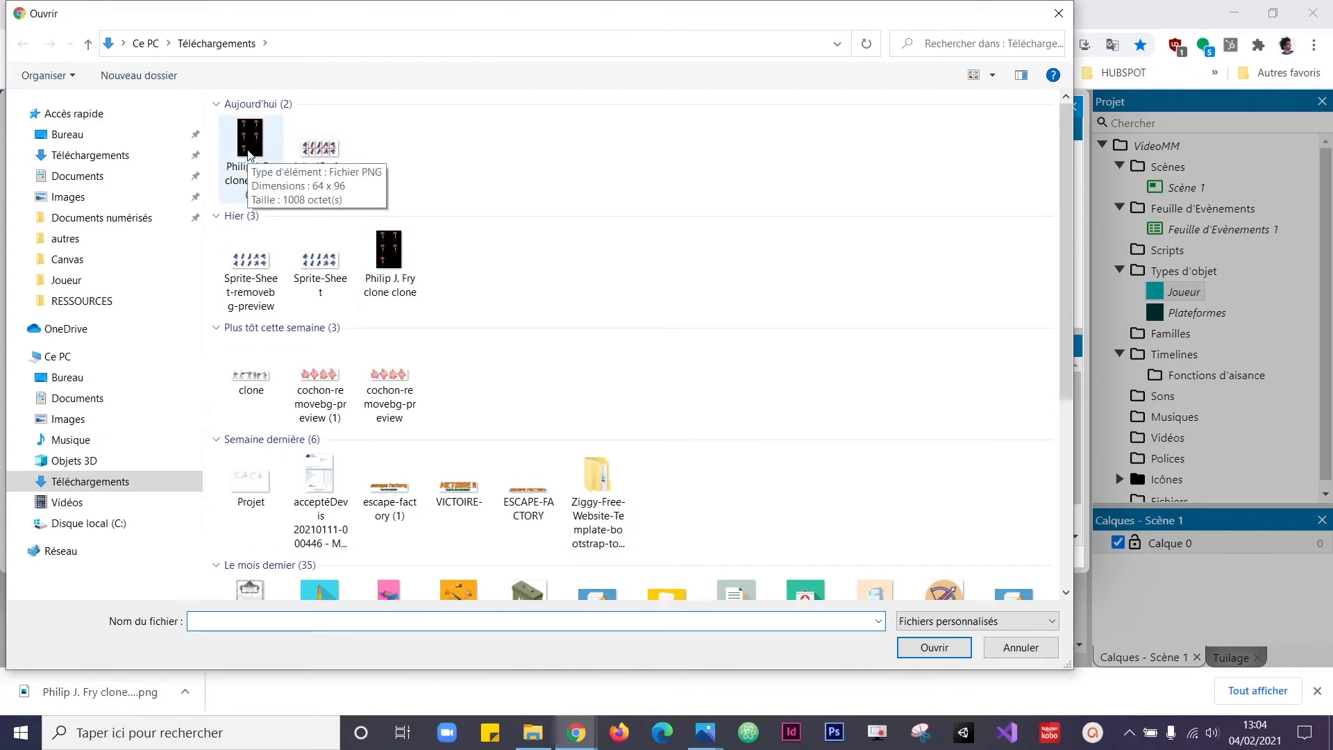
pyautogui.doubleClick(250, 150)
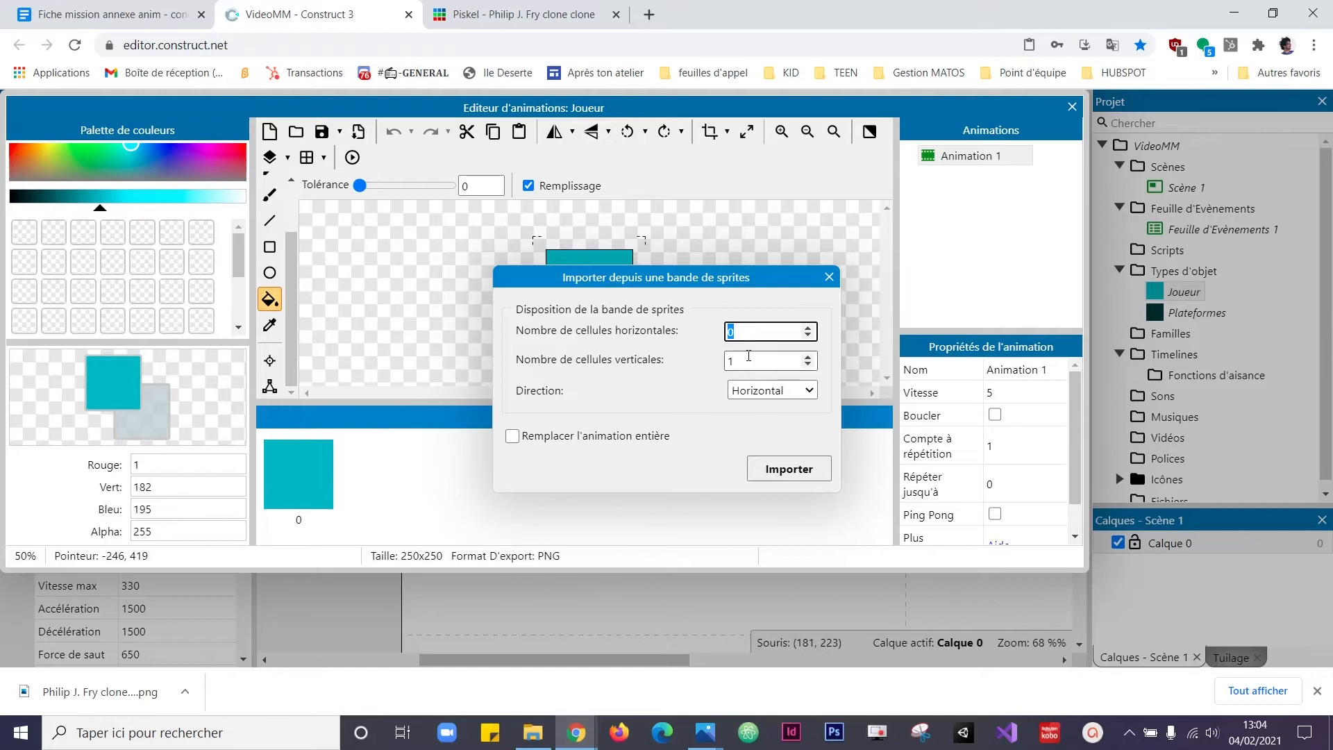
# Step: Import the sprite strip with 2 horizontal cells and 3 vertical cells, keeping the existing animation frame
pyautogui.click(813, 331)
pyautogui.click(809, 357)
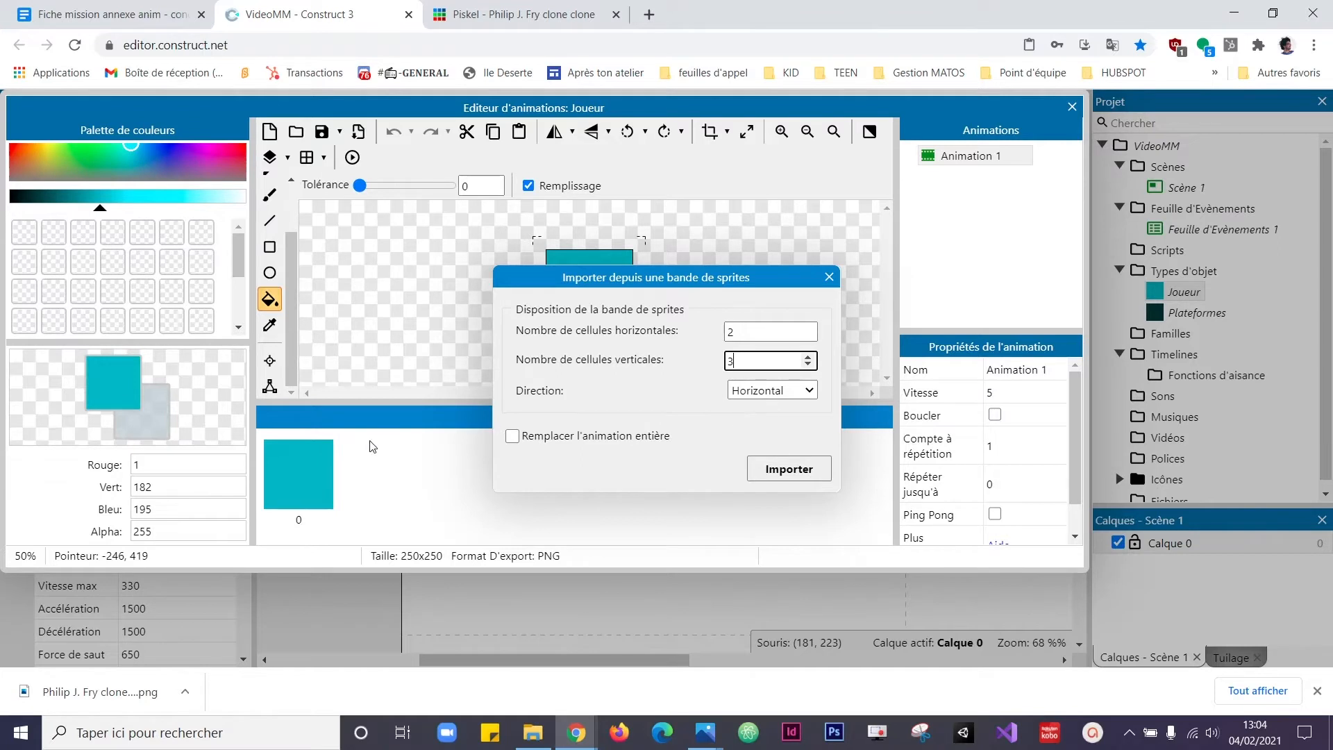
pyautogui.click(788, 470)
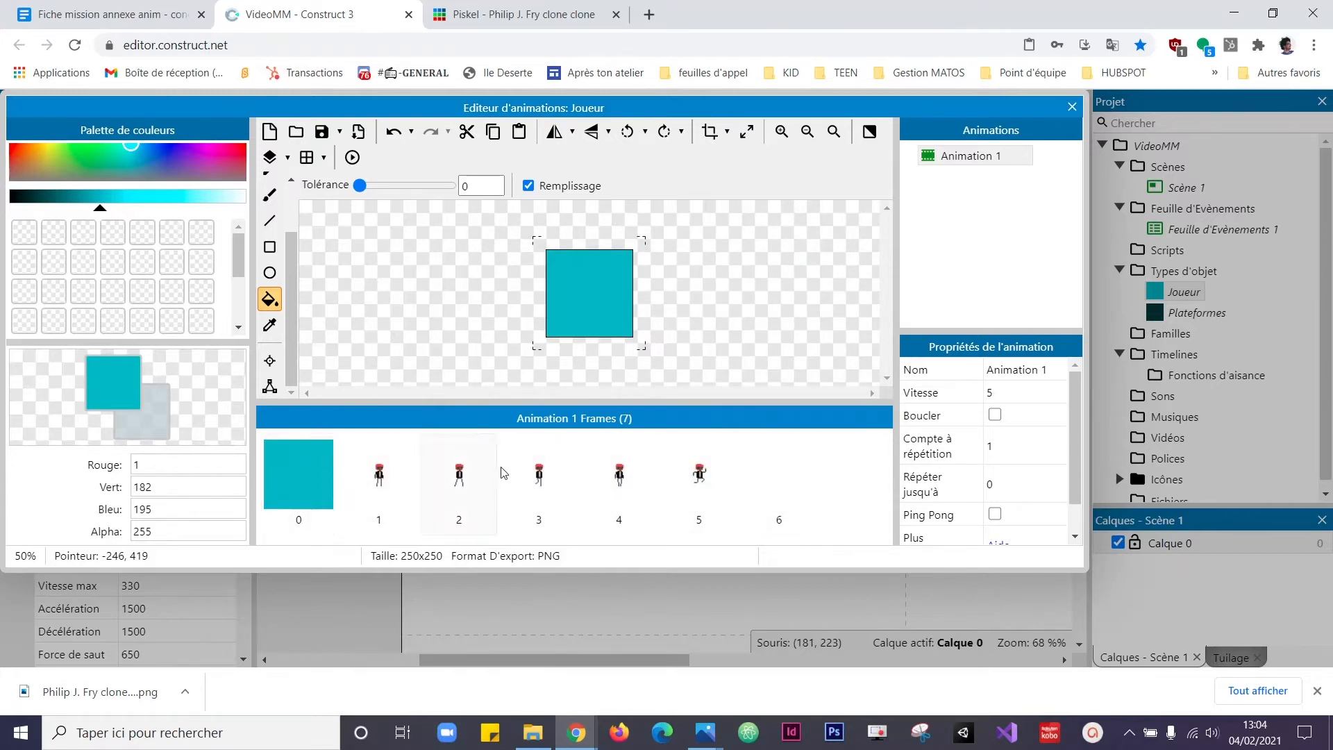
# Step: Delete the original turquoise square frame and the empty last frame from Animation 1
pyautogui.click(787, 490)
pyautogui.click(310, 478)
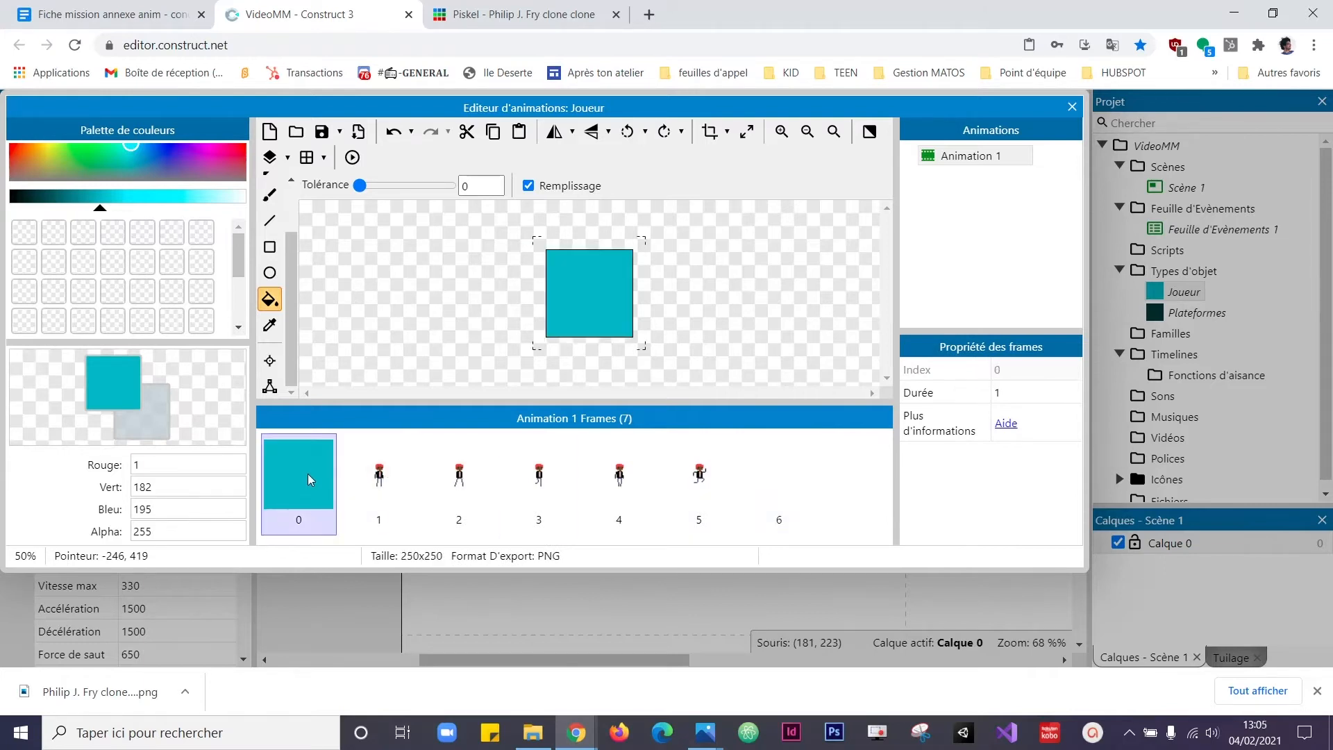
pyautogui.rightClick(310, 478)
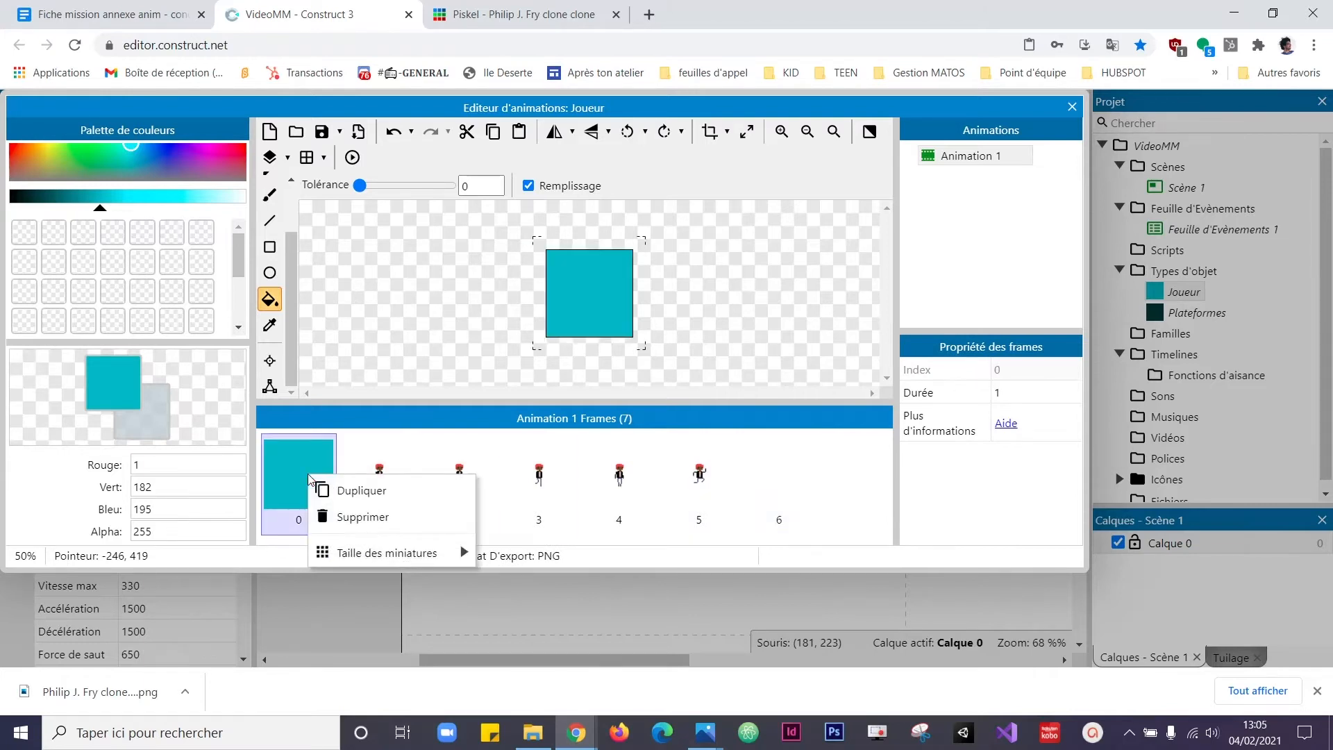
pyautogui.click(361, 512)
pyautogui.rightClick(697, 467)
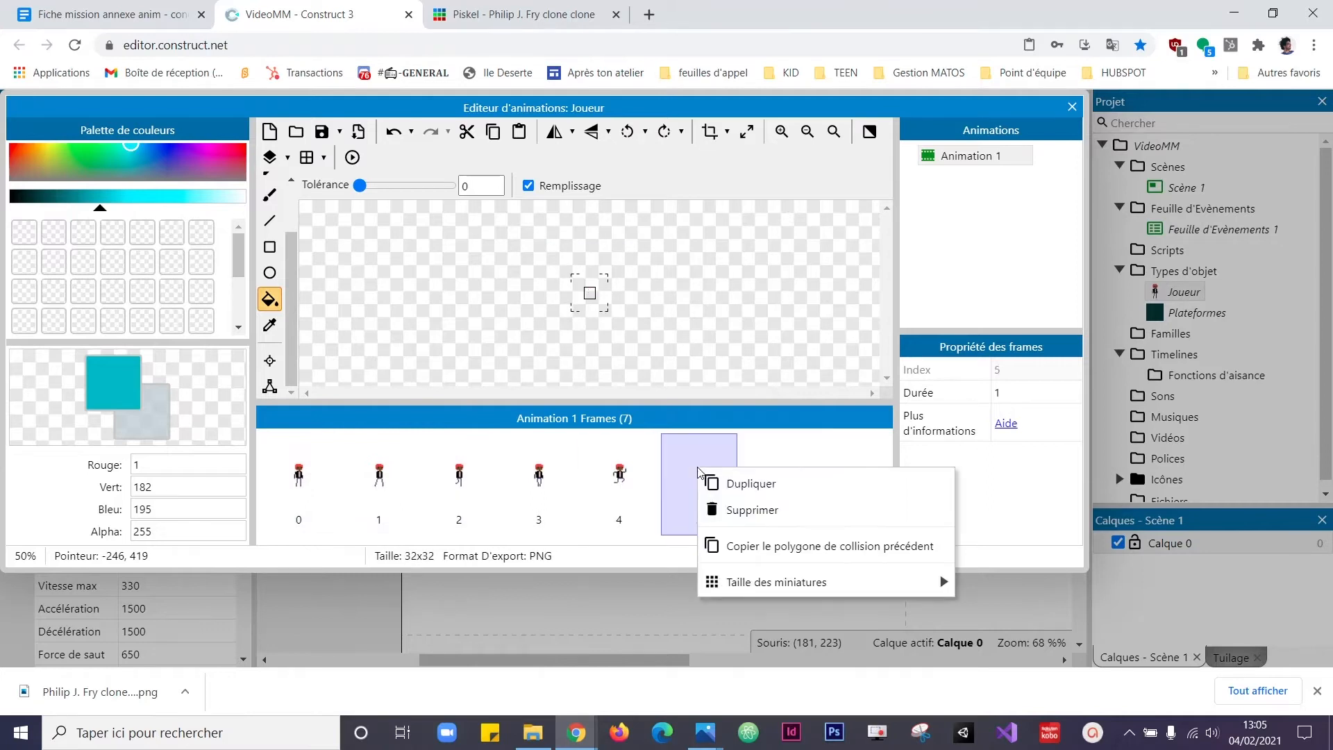
pyautogui.click(738, 509)
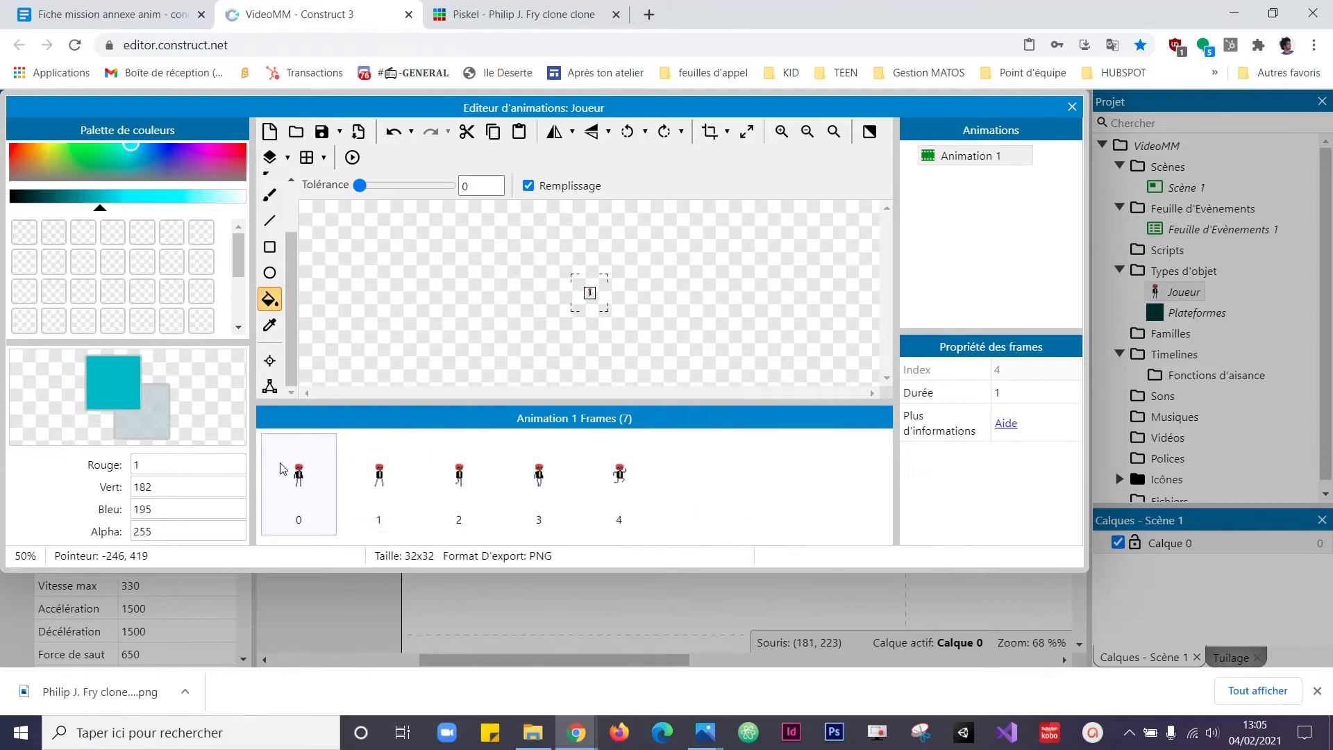
# Step: Crop the transparent margins of frame 2 only and compare it with the neighbouring uncropped frames
pyautogui.click(781, 131)
pyautogui.click(781, 132)
pyautogui.click(781, 132)
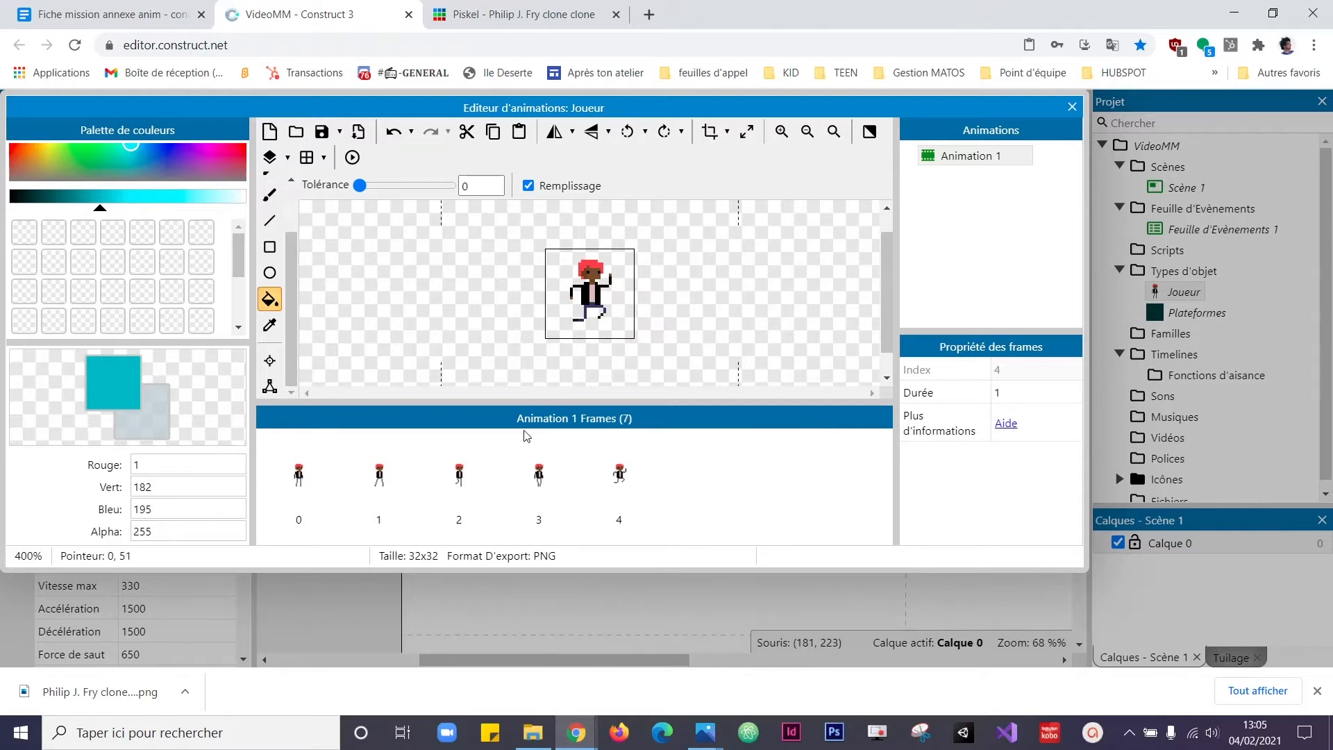
pyautogui.click(463, 475)
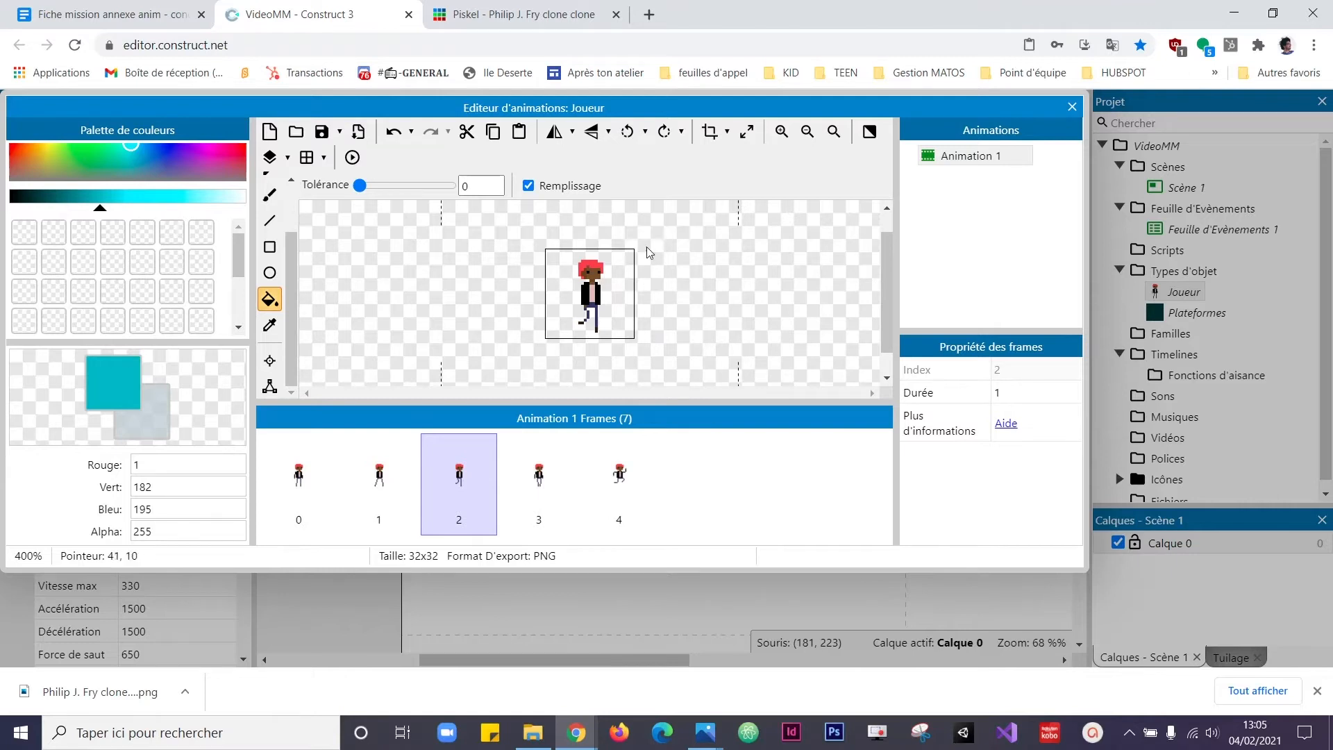
pyautogui.click(710, 134)
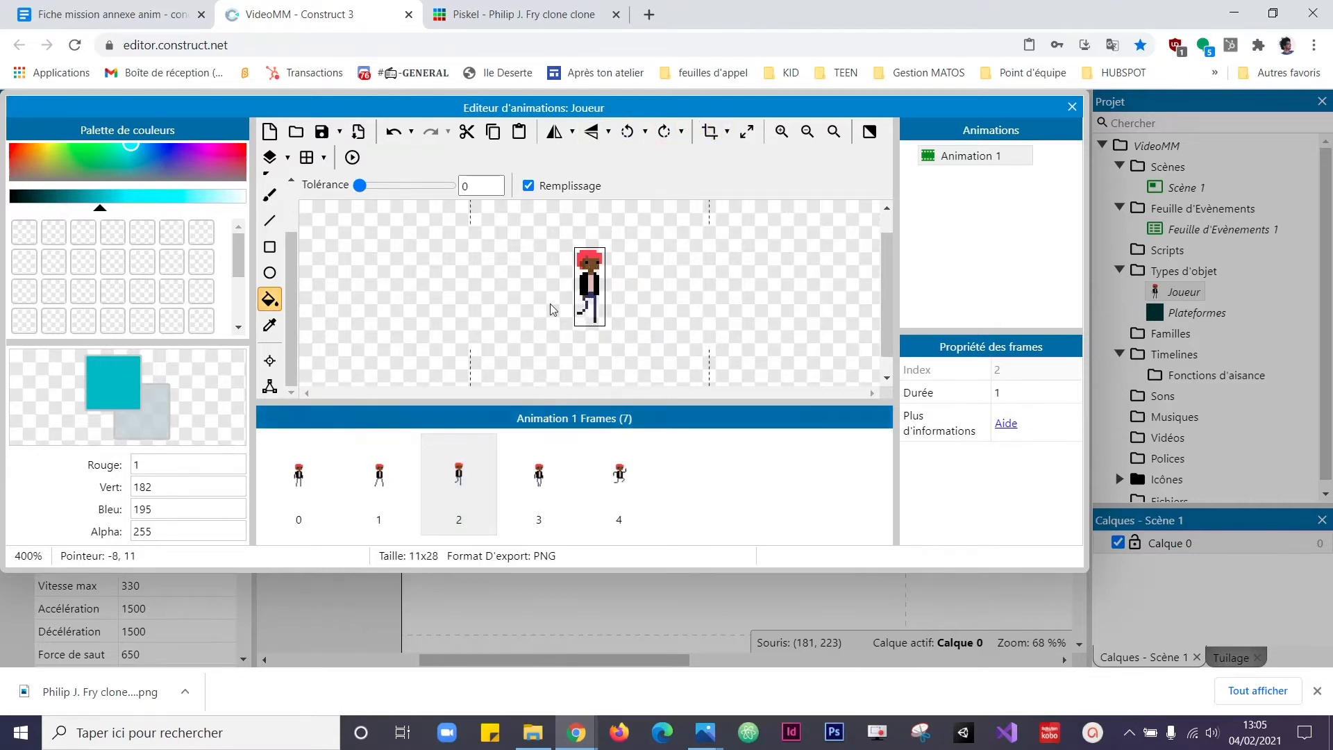
pyautogui.click(382, 478)
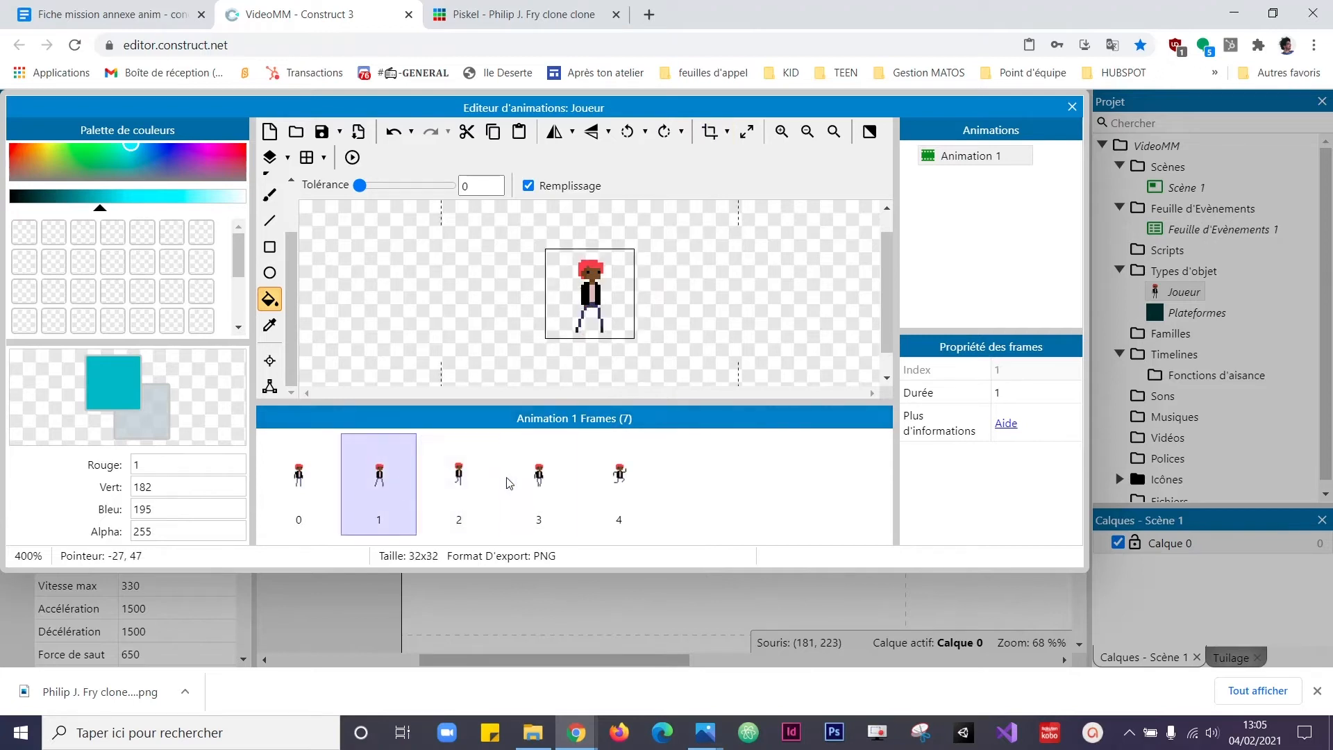
pyautogui.click(542, 478)
pyautogui.click(465, 487)
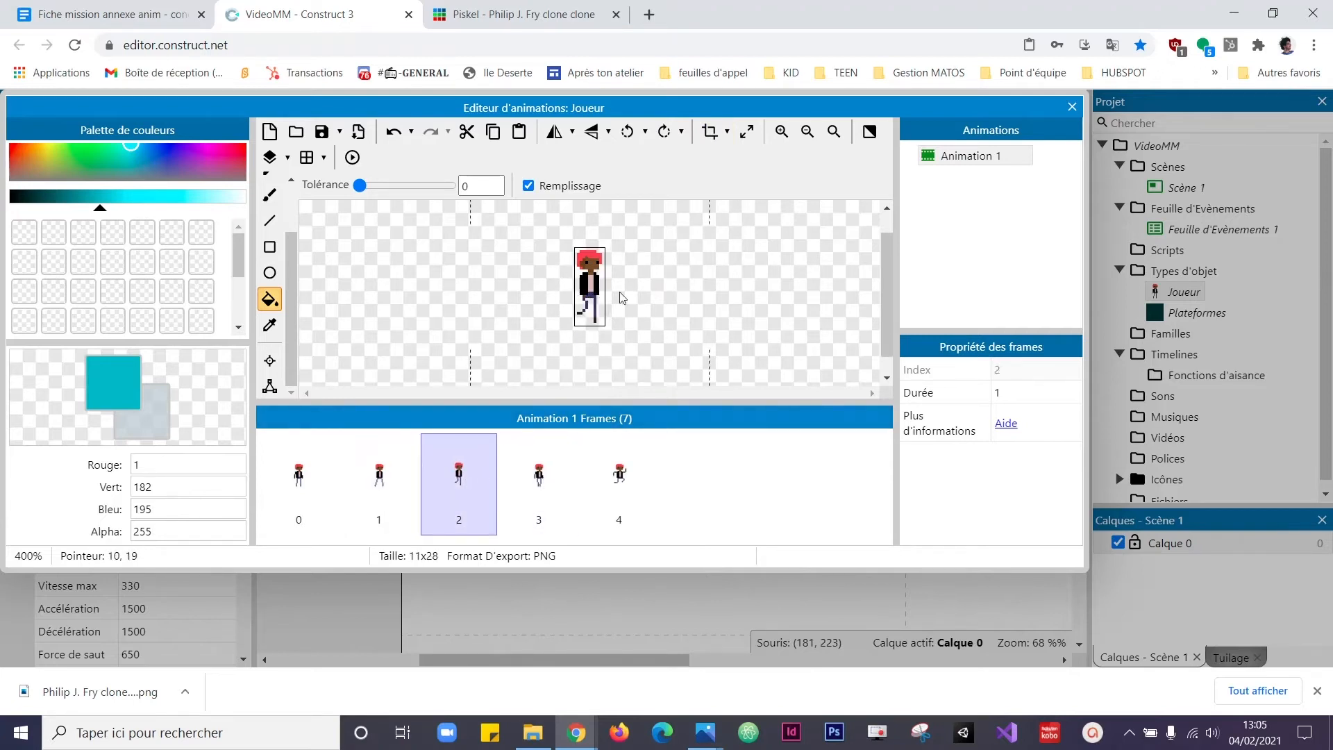
# Step: Crop the transparent margins of every frame by applying the crop to the whole animation
pyautogui.click(301, 478)
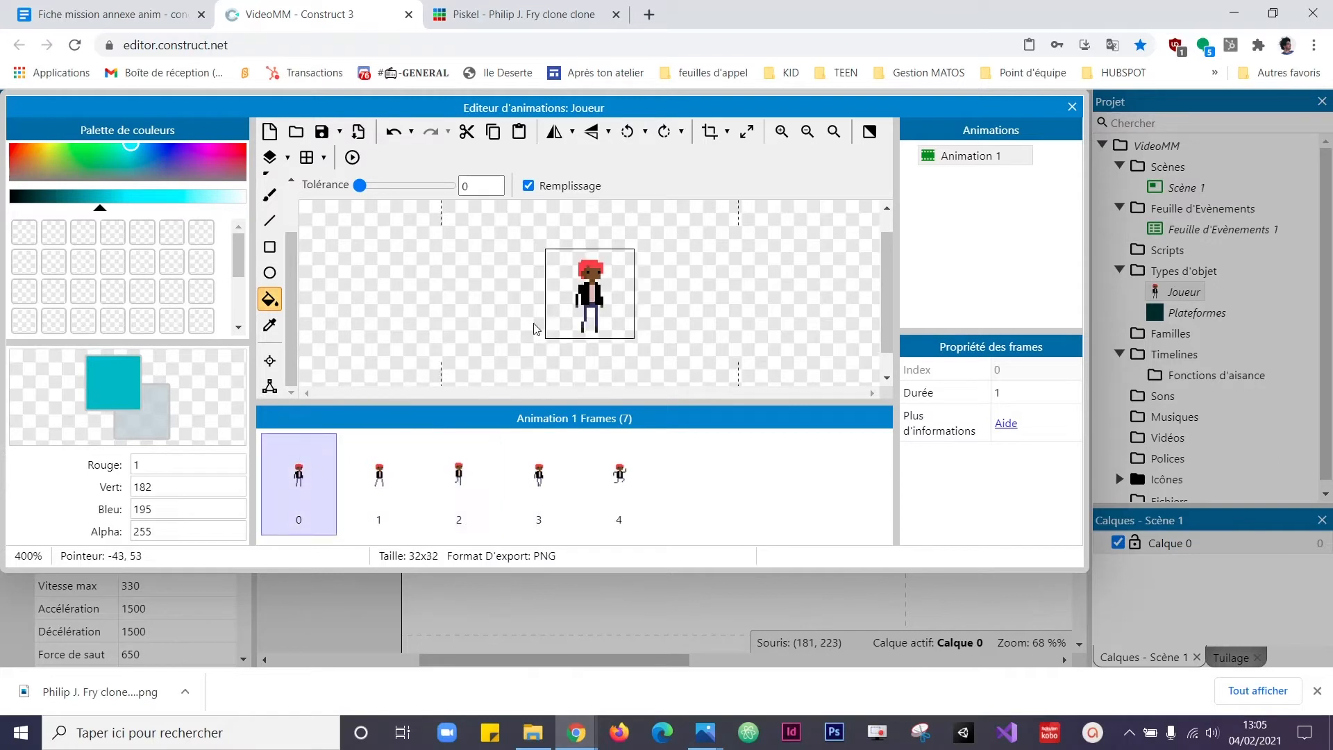
pyautogui.click(727, 132)
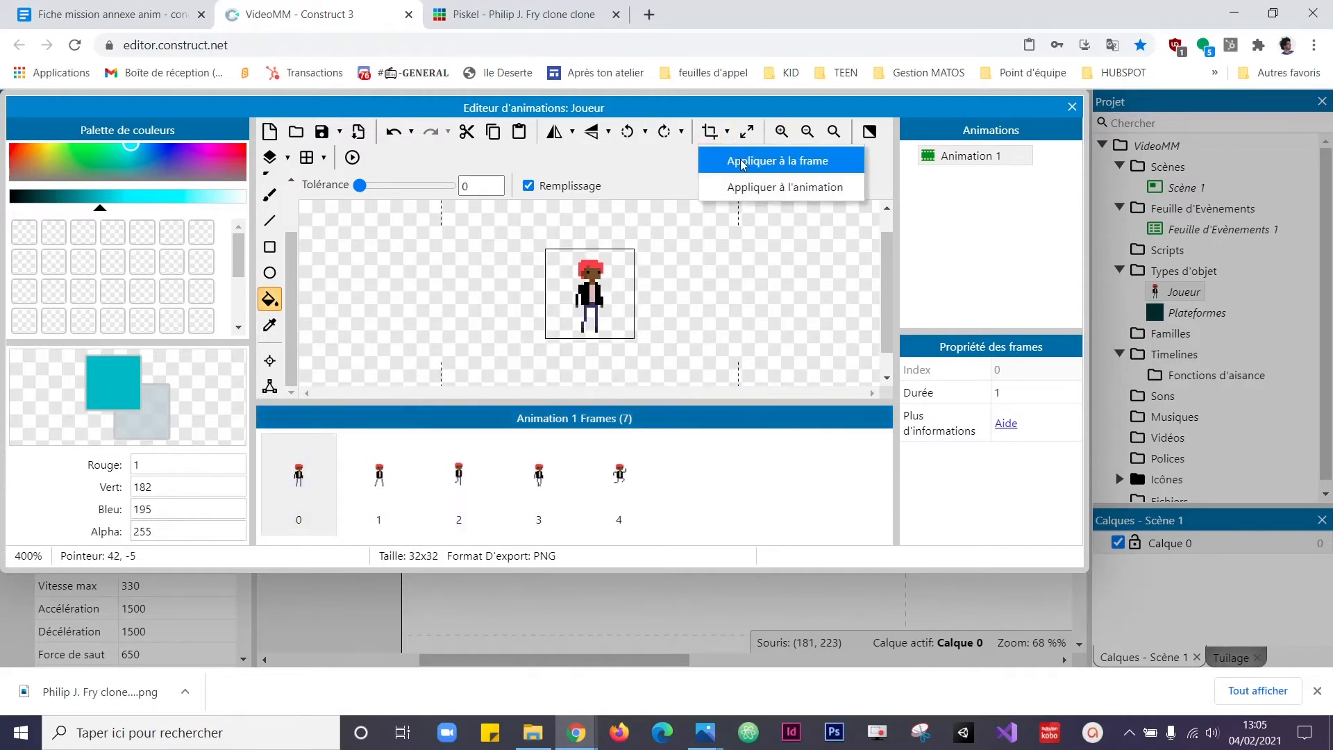
pyautogui.click(746, 188)
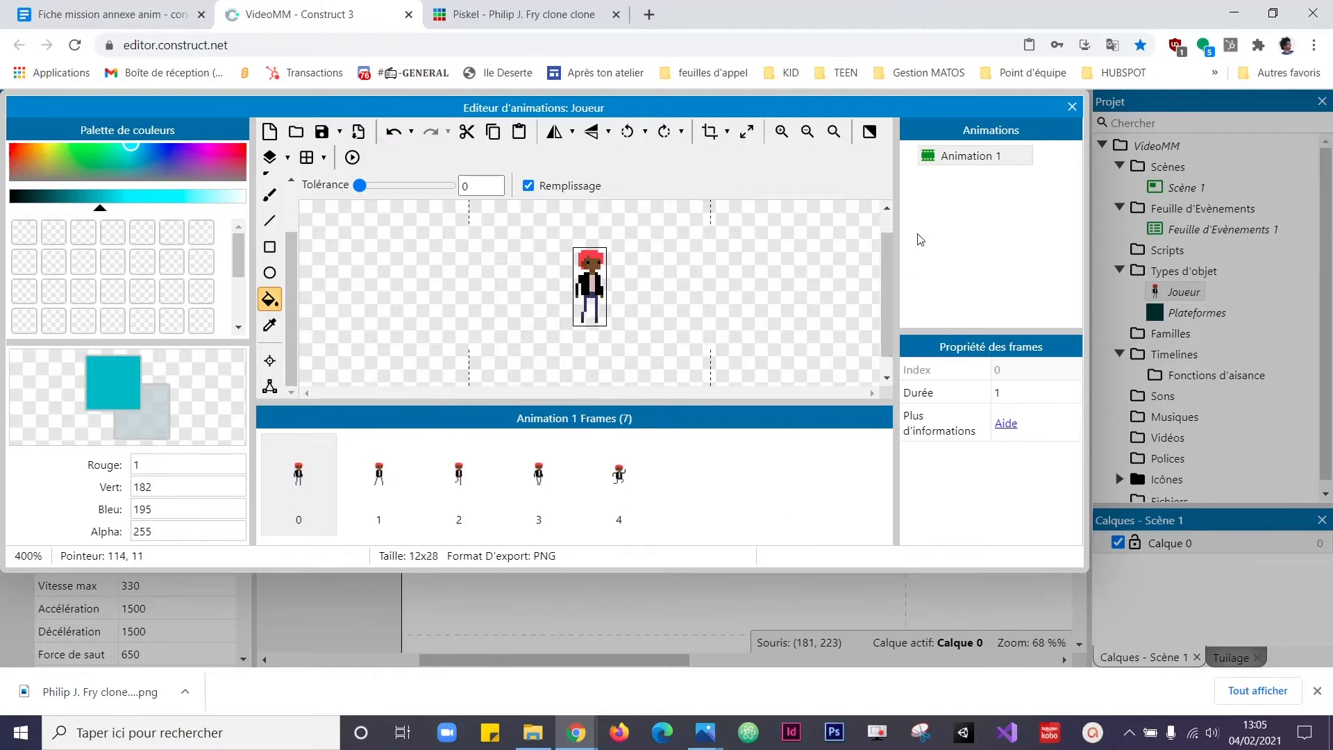
# Step: Enable looping (Boucler) for Animation 1
pyautogui.click(965, 157)
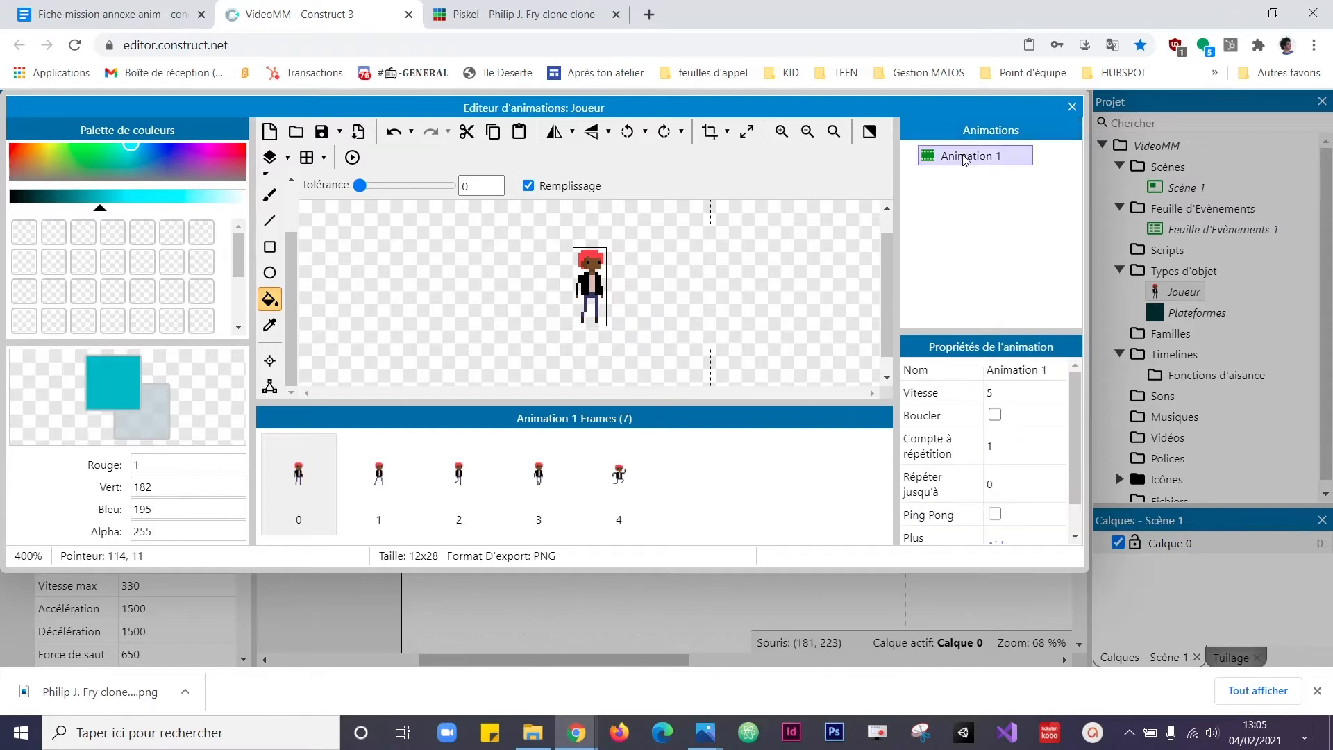
pyautogui.click(965, 157)
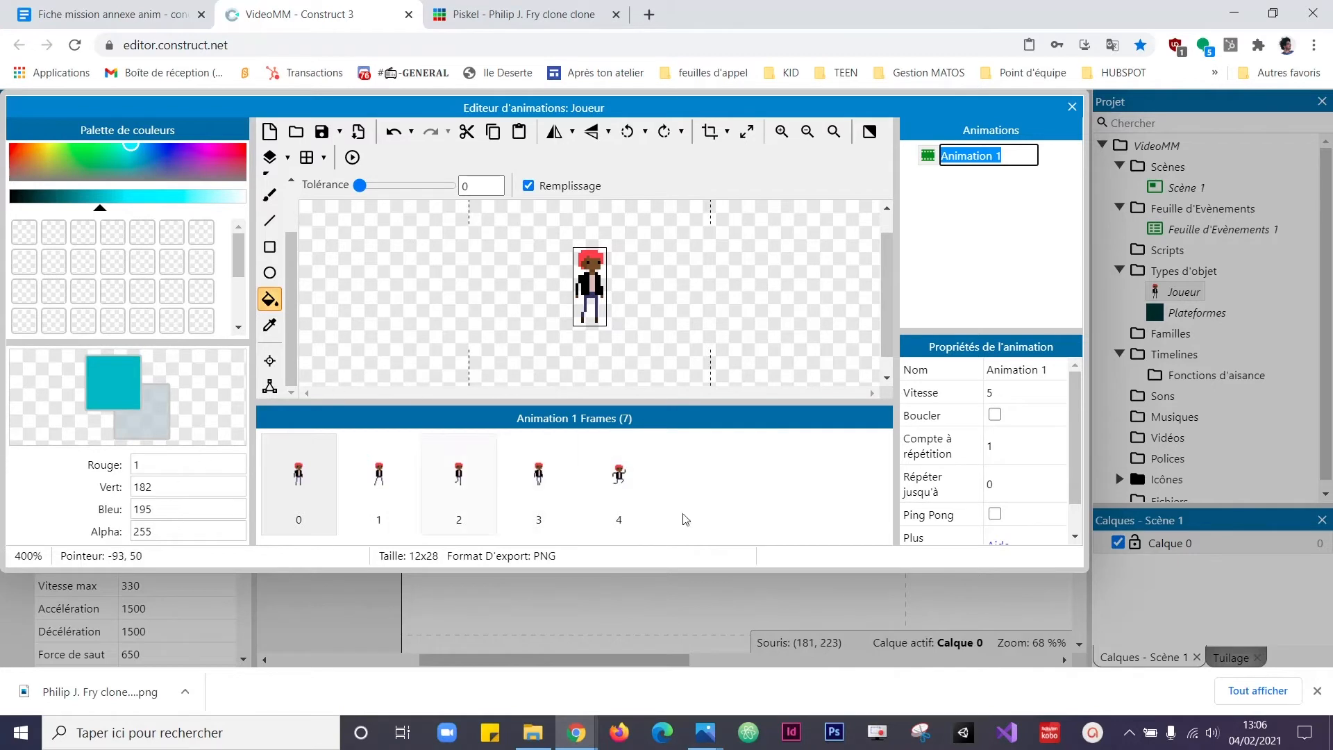
pyautogui.click(996, 415)
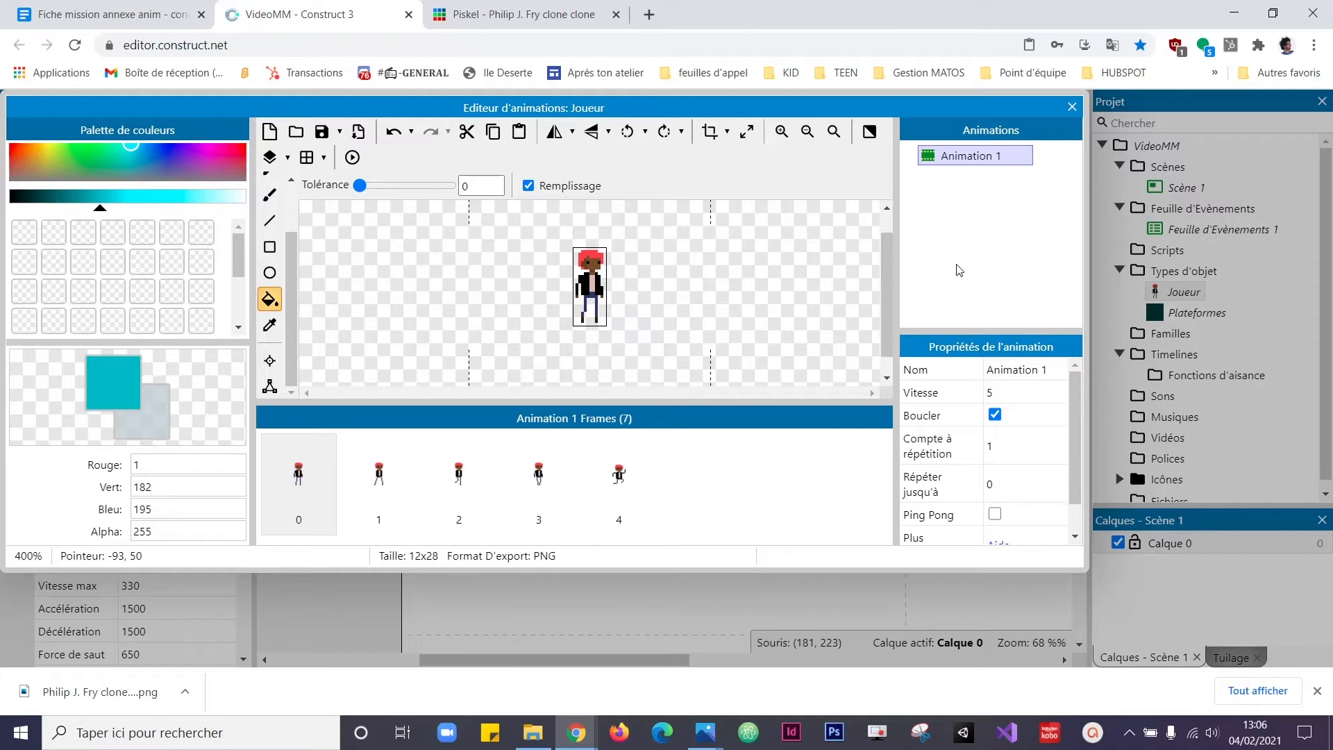
# Step: Duplicate the looping animation twice to have three copies, and check the frames of each one
pyautogui.rightClick(964, 160)
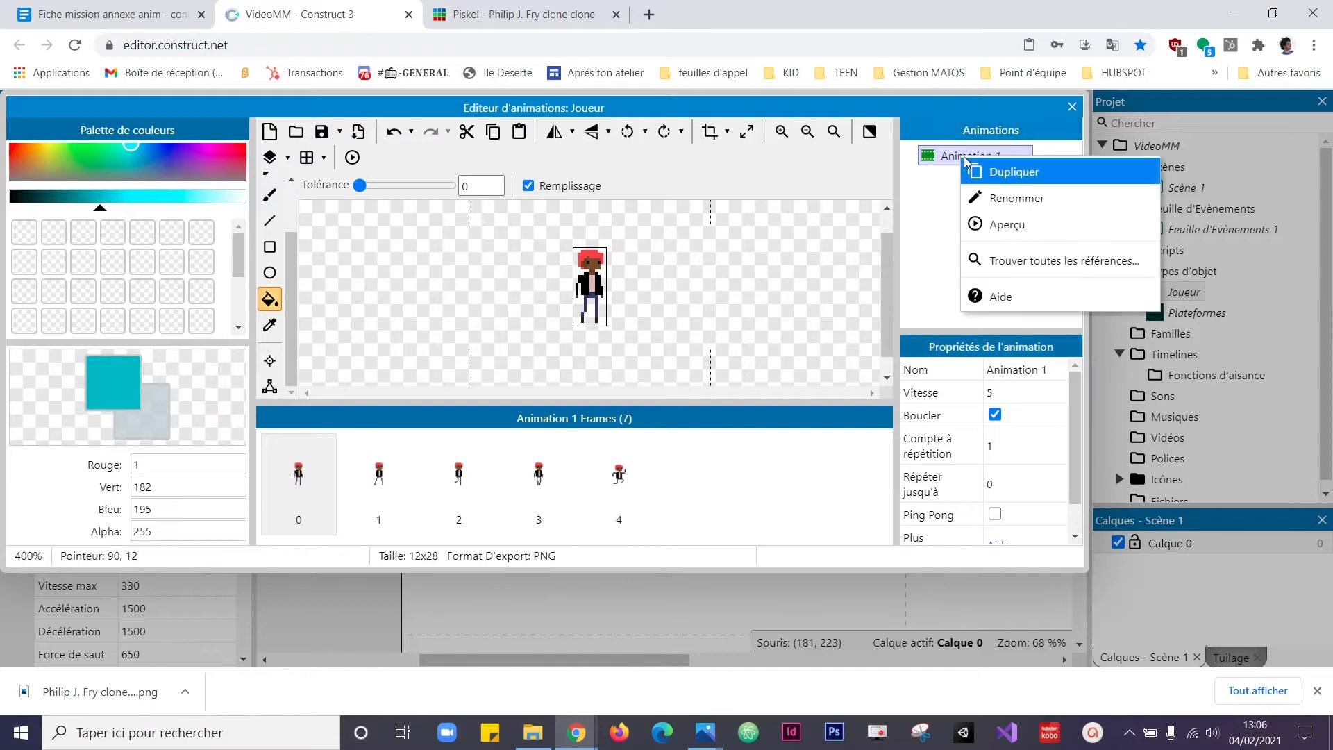
pyautogui.click(986, 169)
pyautogui.rightClick(951, 183)
pyautogui.click(972, 197)
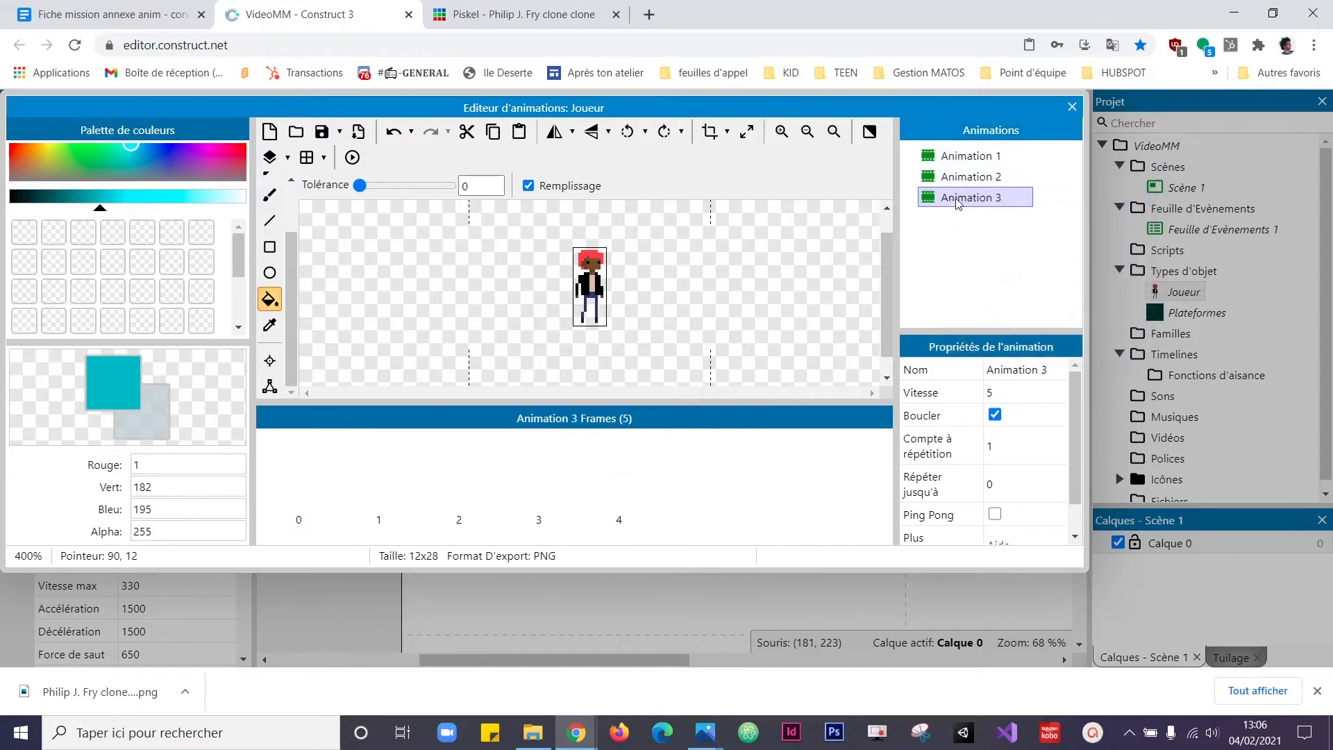
pyautogui.click(962, 156)
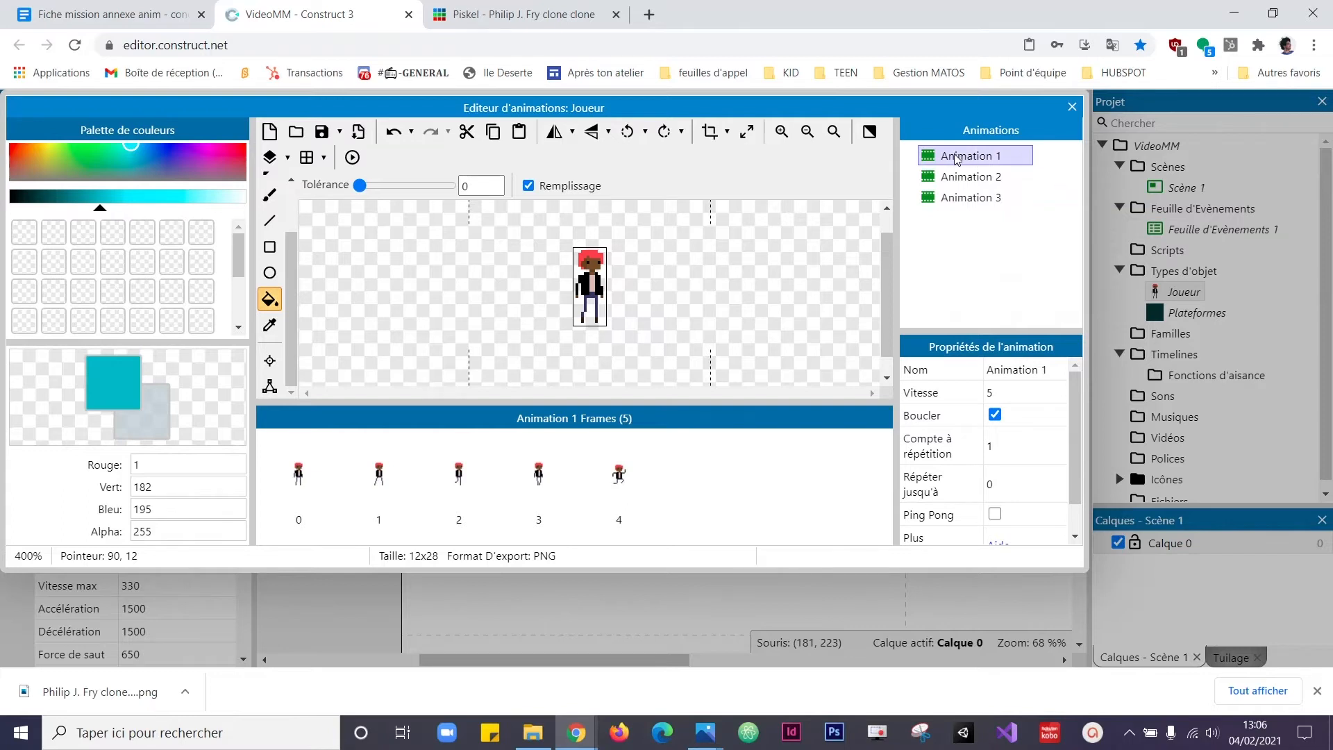
pyautogui.click(952, 180)
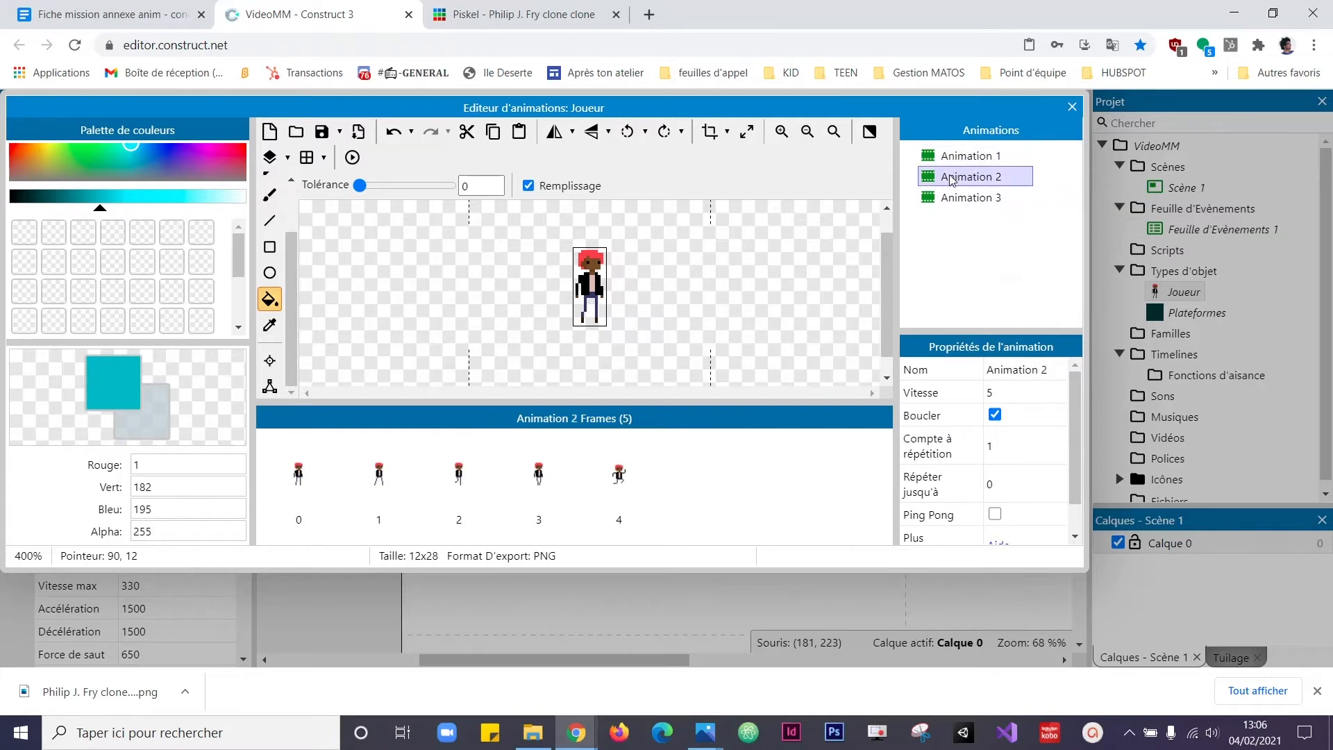
pyautogui.click(951, 200)
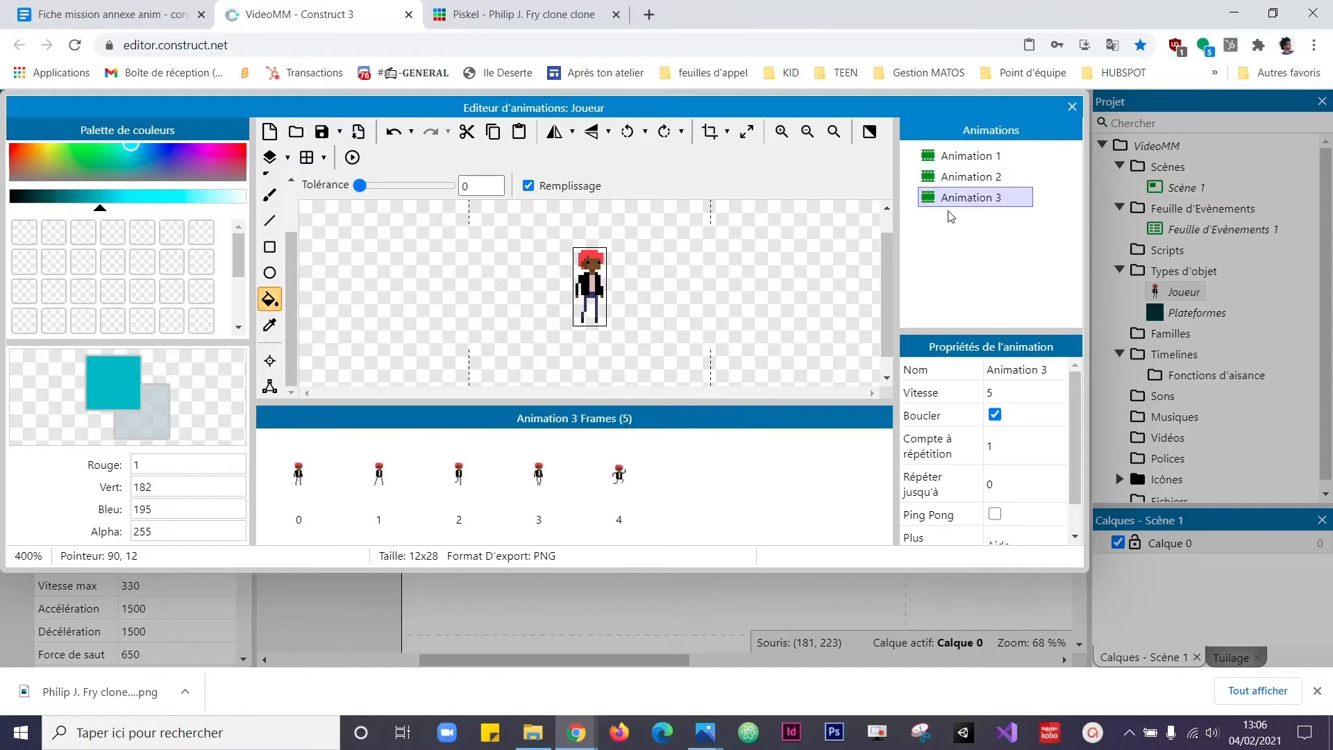
# Step: Rename Animation 1 as Static
pyautogui.click(968, 156)
pyautogui.rightClick(960, 162)
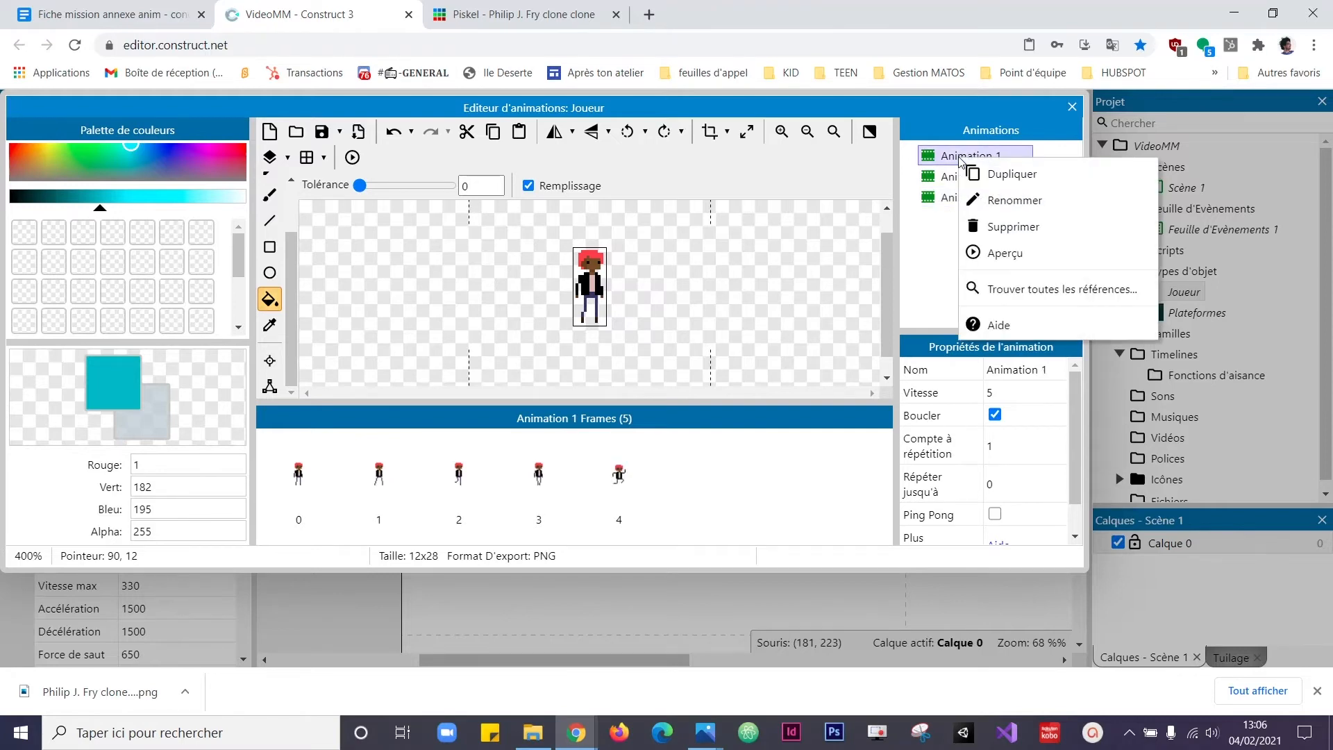
pyautogui.click(980, 199)
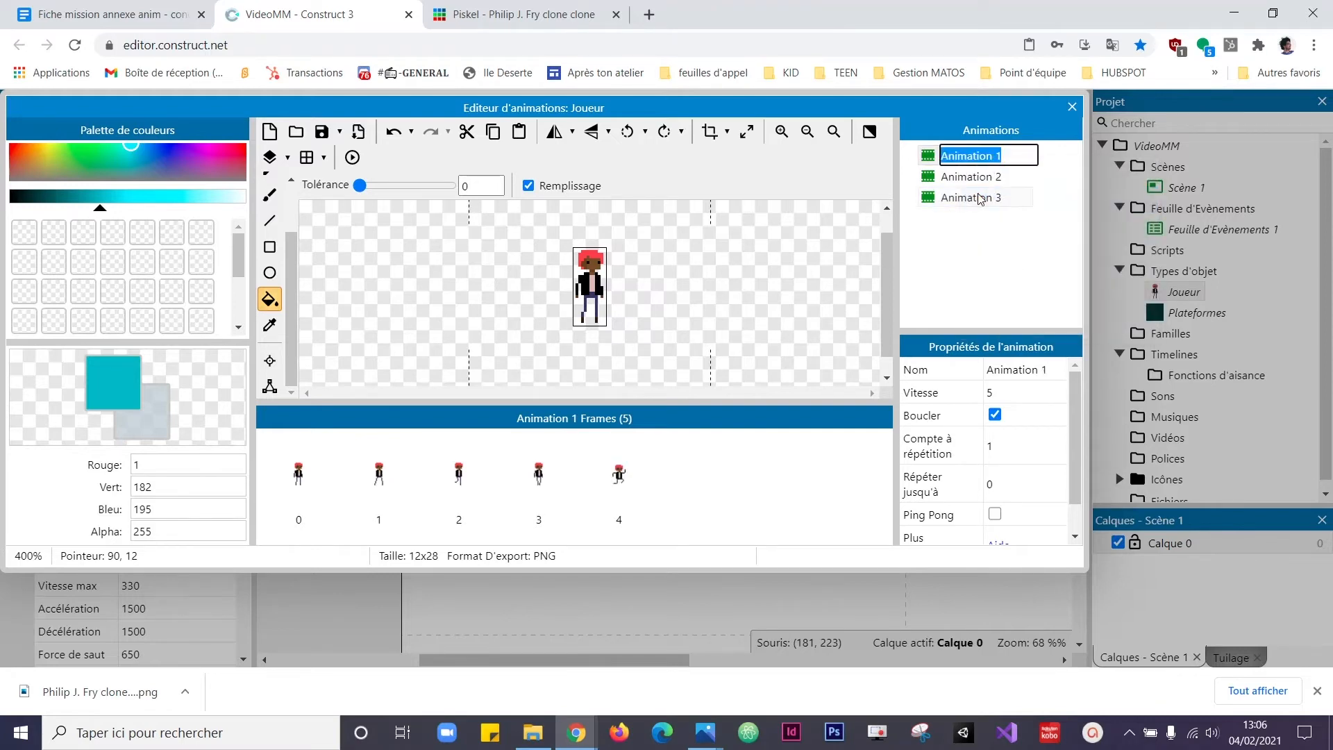
pyautogui.write('Sta')
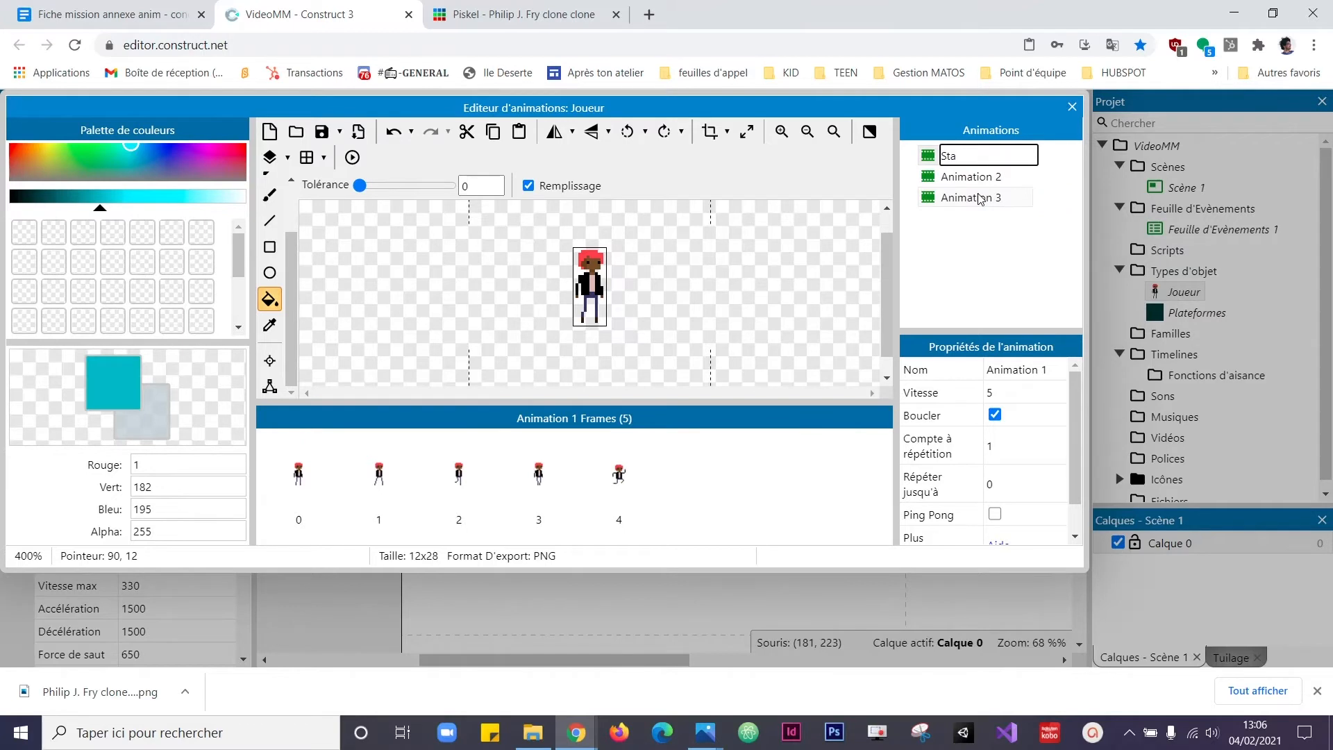
pyautogui.write('tic')
pyautogui.press('Return')
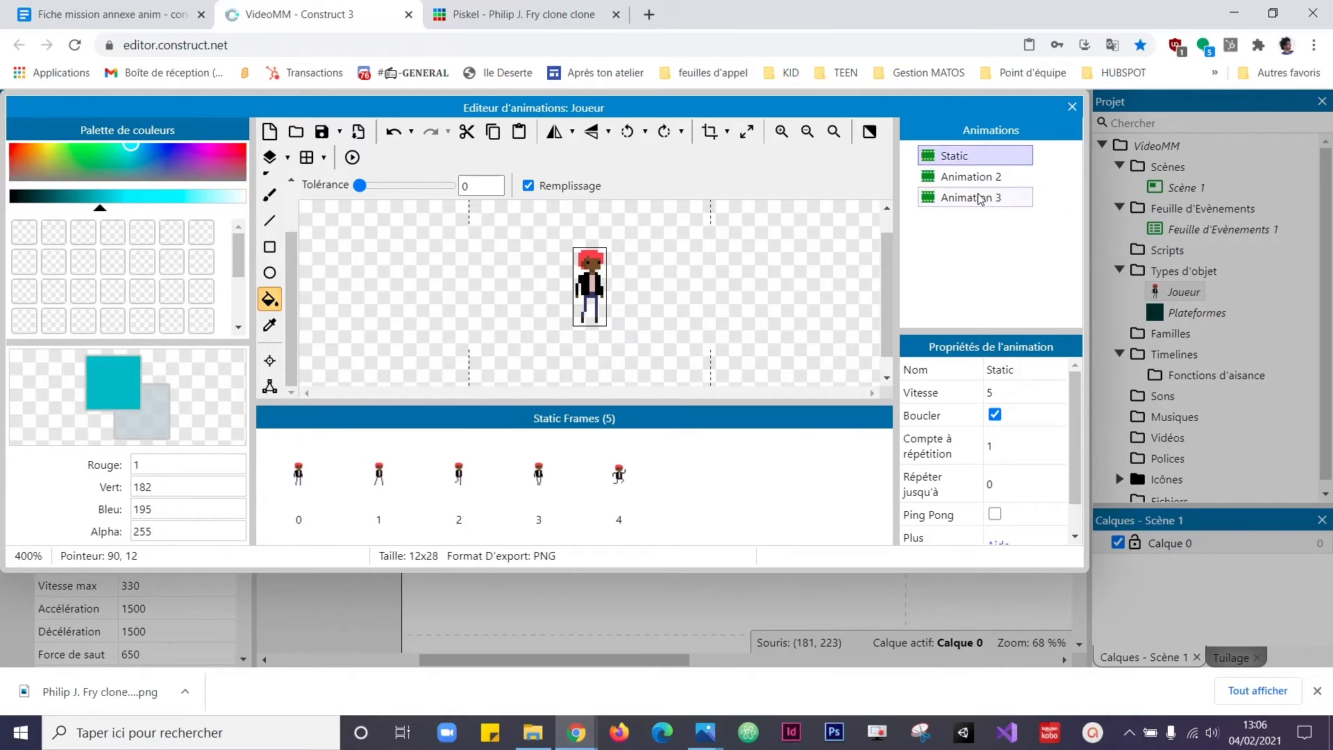
# Step: Rename Animation 2 as Courir
pyautogui.rightClick(966, 177)
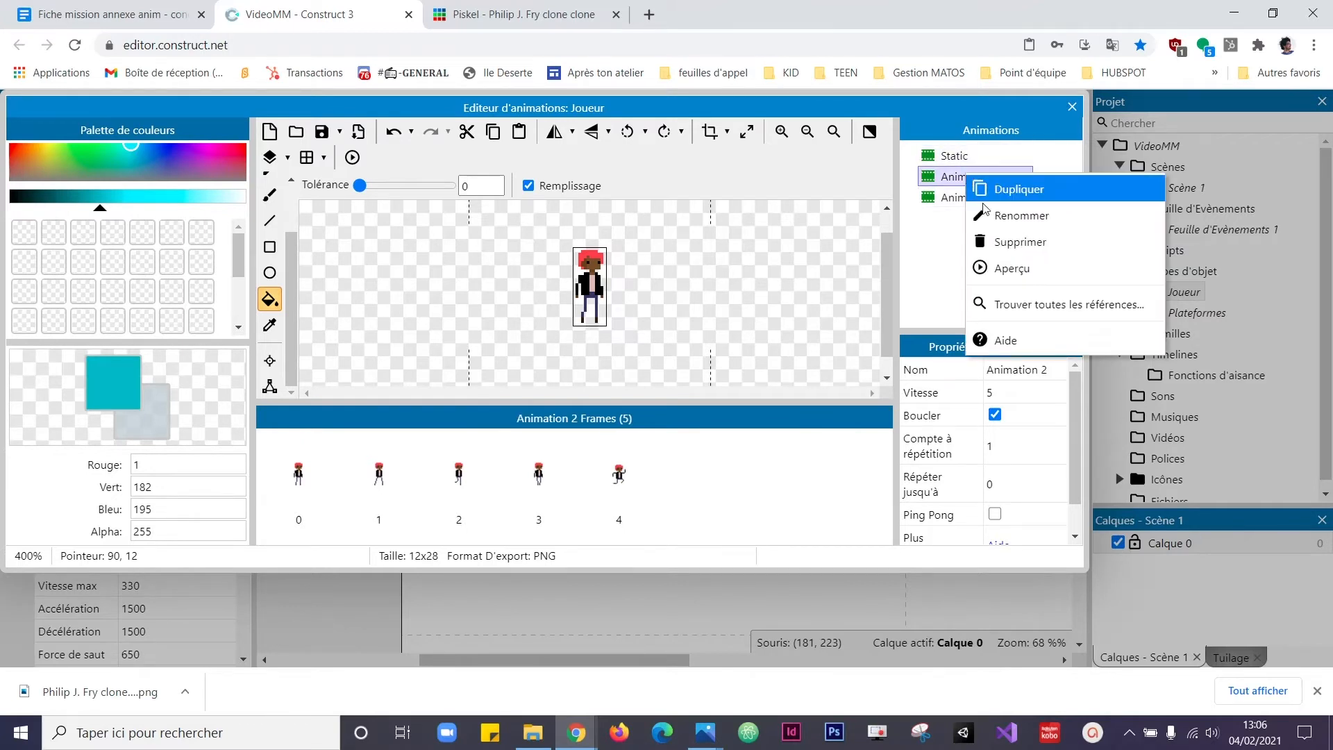
pyautogui.click(992, 216)
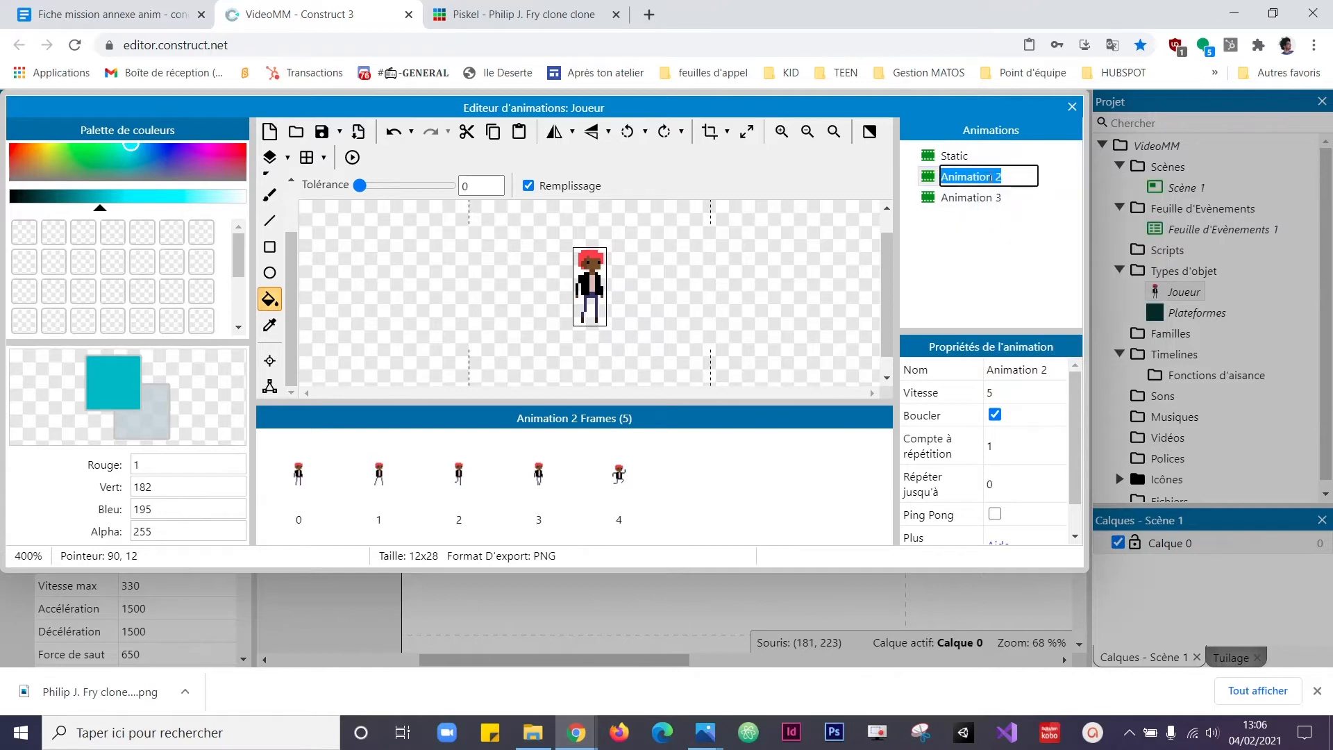
pyautogui.write('Courir')
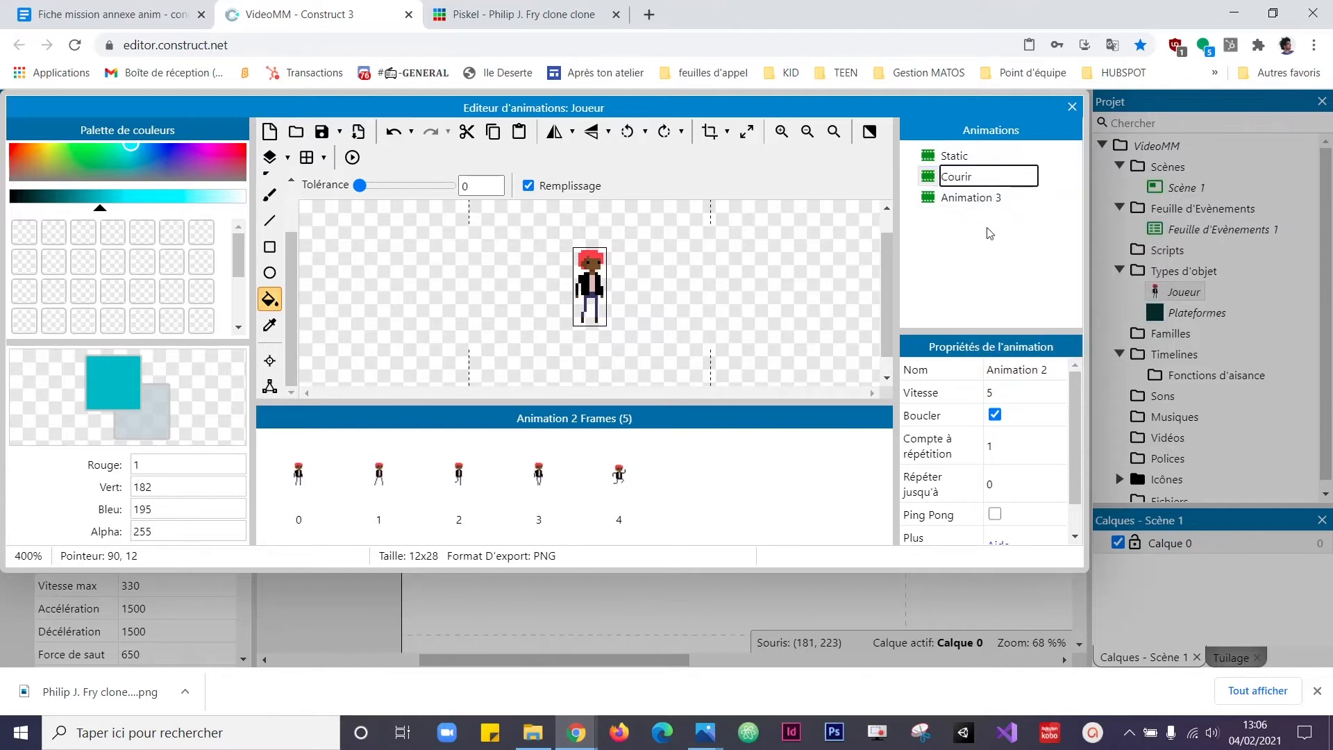
pyautogui.press('Return')
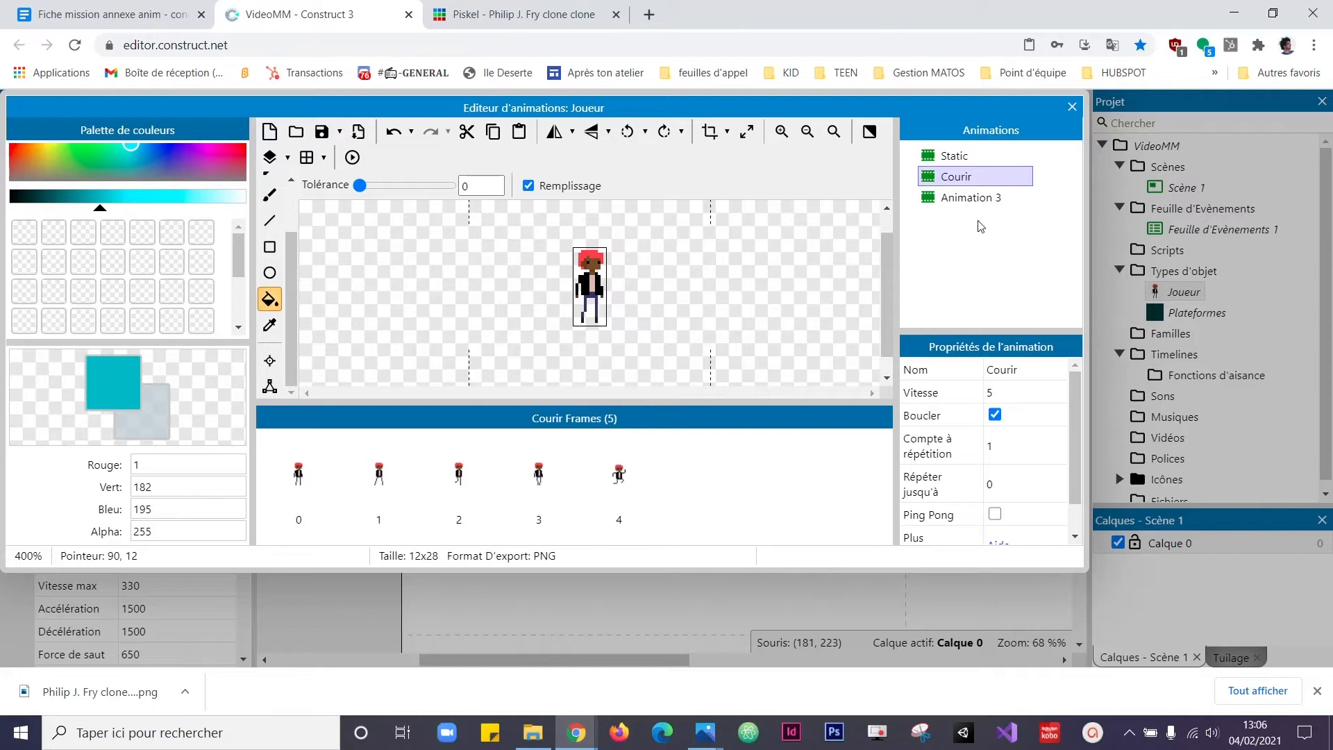
# Step: Rename Animation 3 as Sauter, and select the Courir animation after viewing Static
pyautogui.rightClick(963, 201)
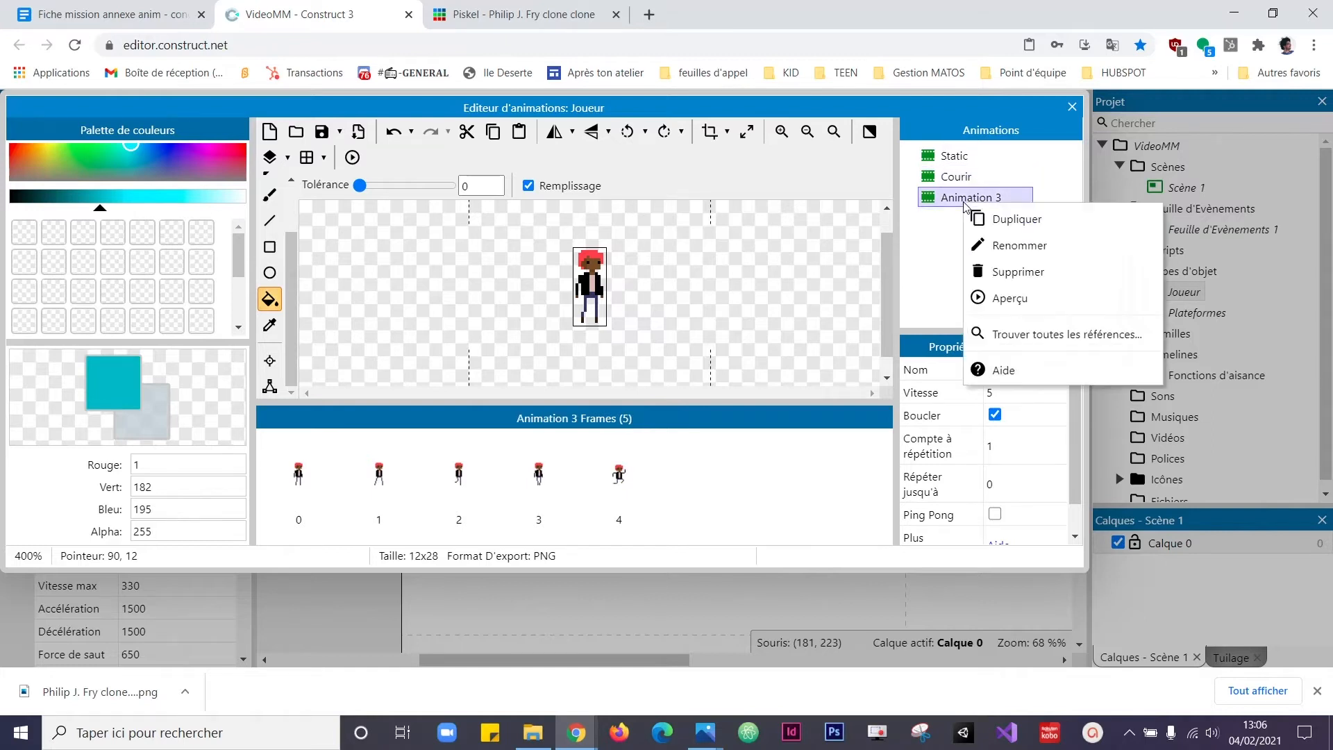
pyautogui.click(1008, 250)
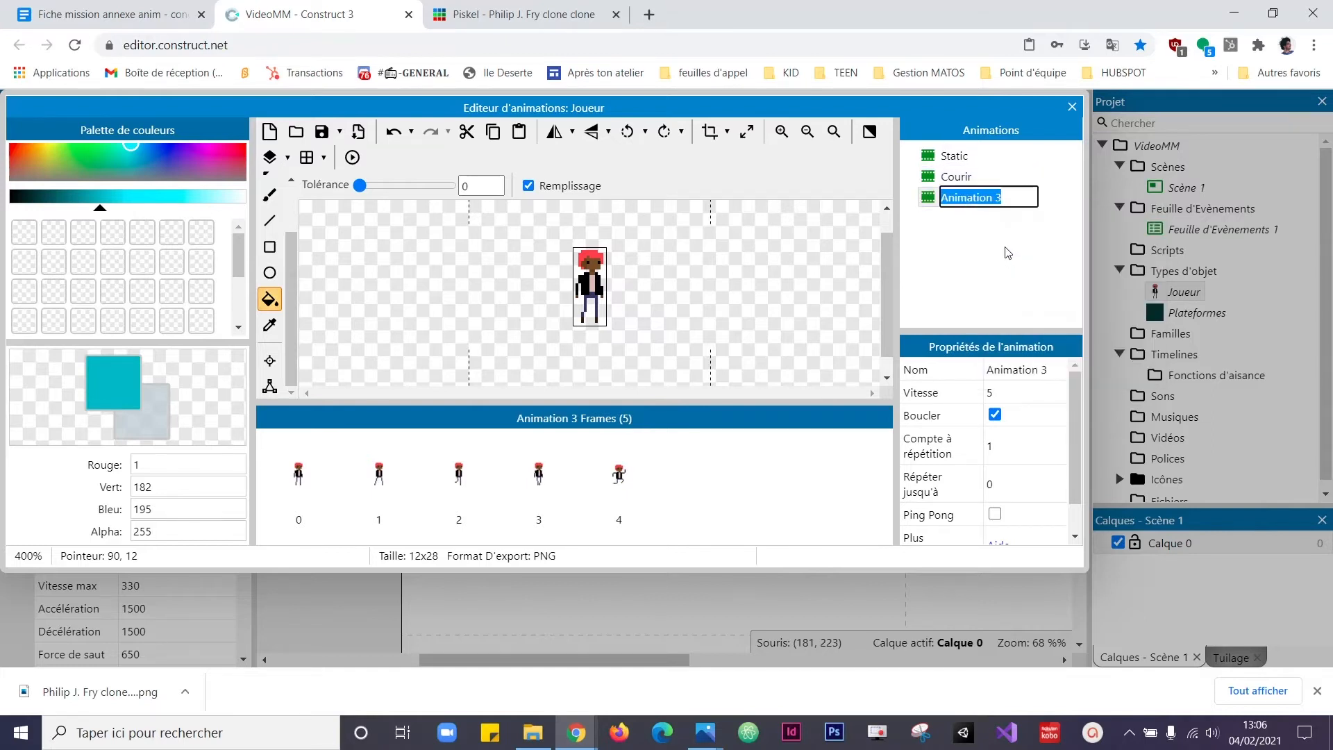
pyautogui.write('S')
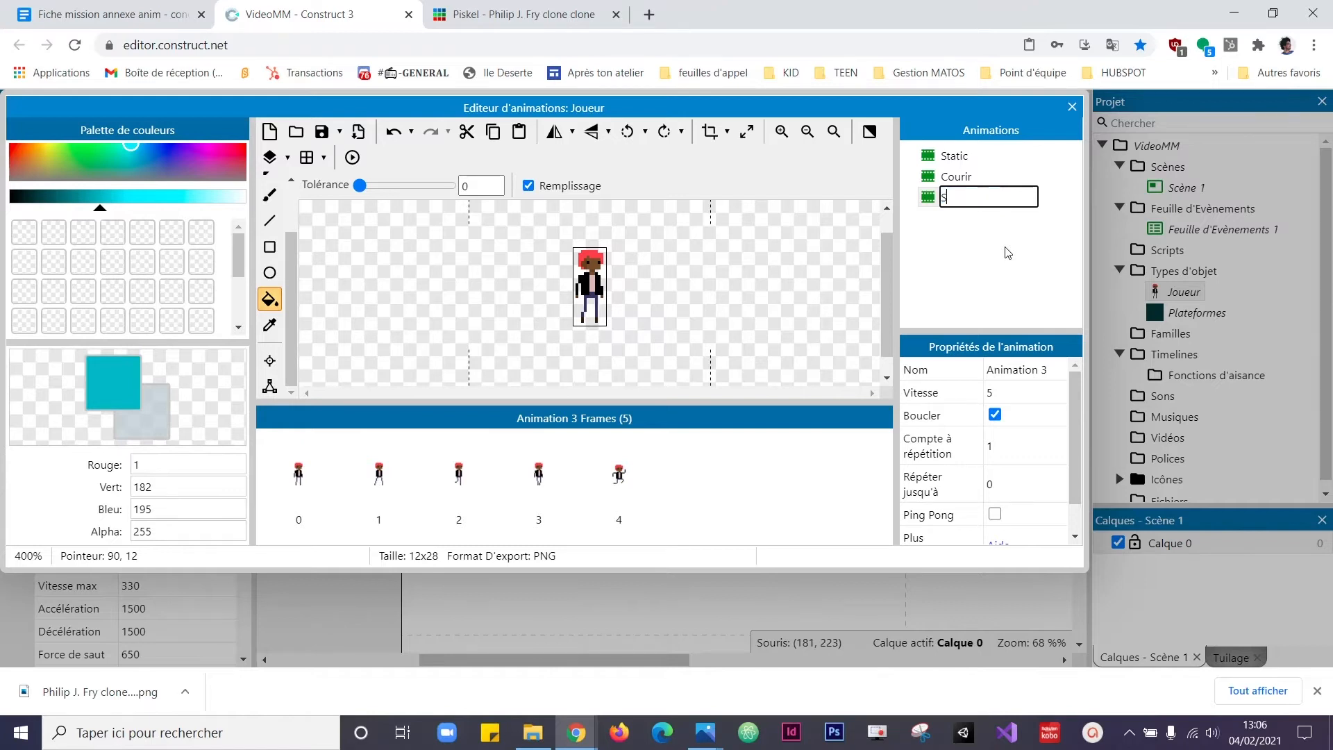
pyautogui.write('auter')
pyautogui.press('Return')
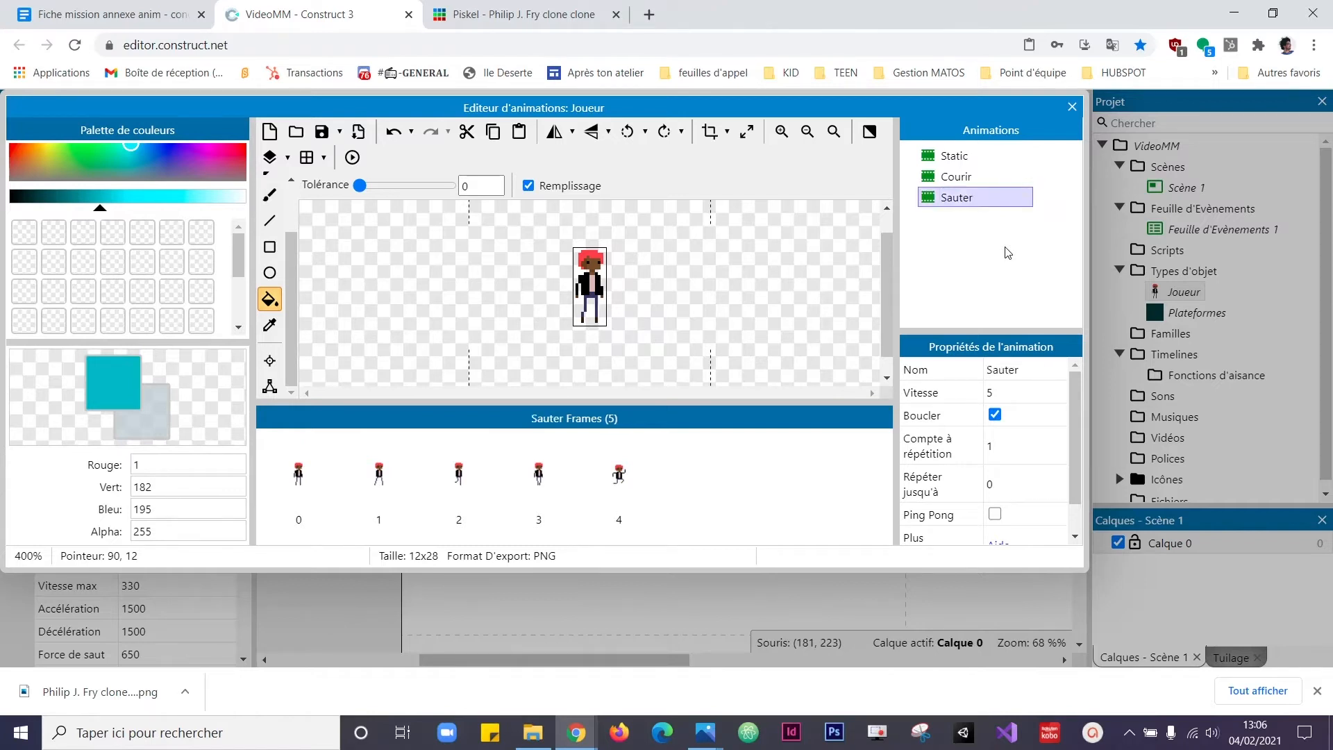
pyautogui.click(959, 156)
pyautogui.click(959, 177)
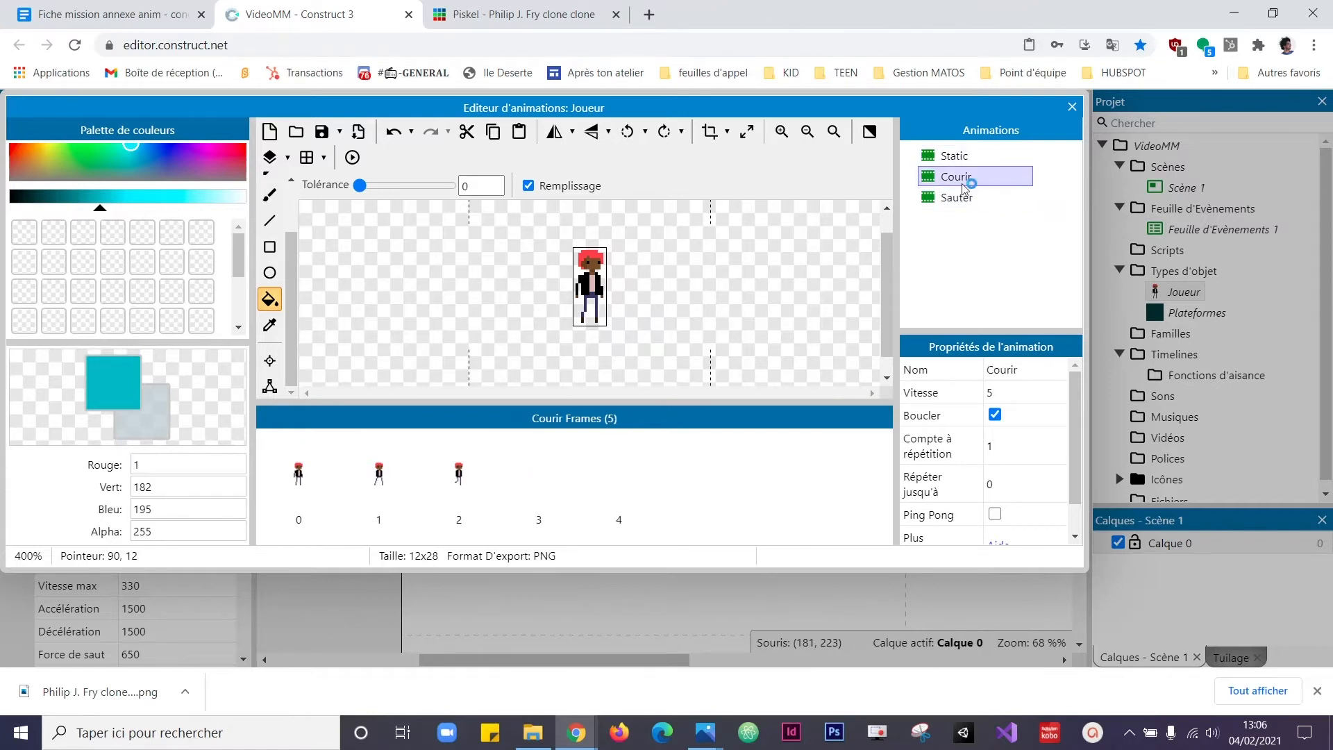
# Step: Delete frames 1 to 4 of the Static animation, keeping only the standing frame 0
pyautogui.click(957, 201)
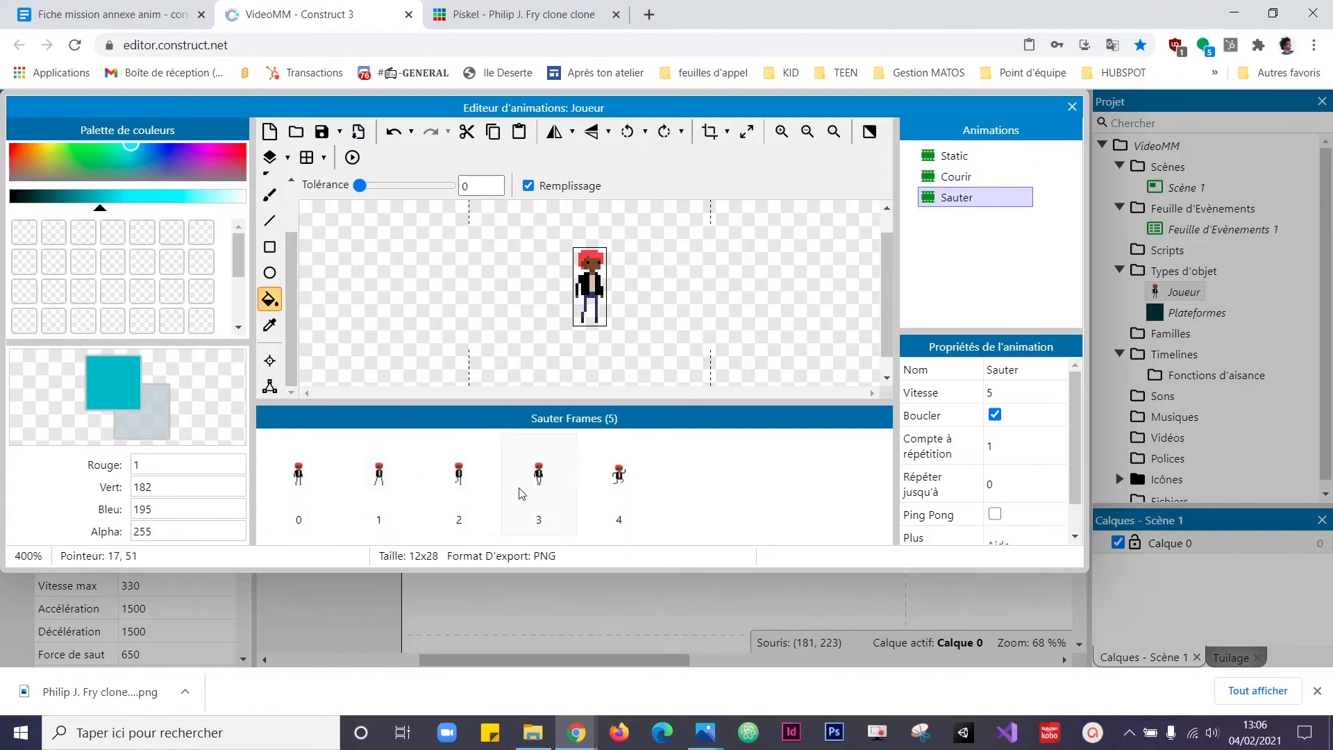
pyautogui.click(957, 156)
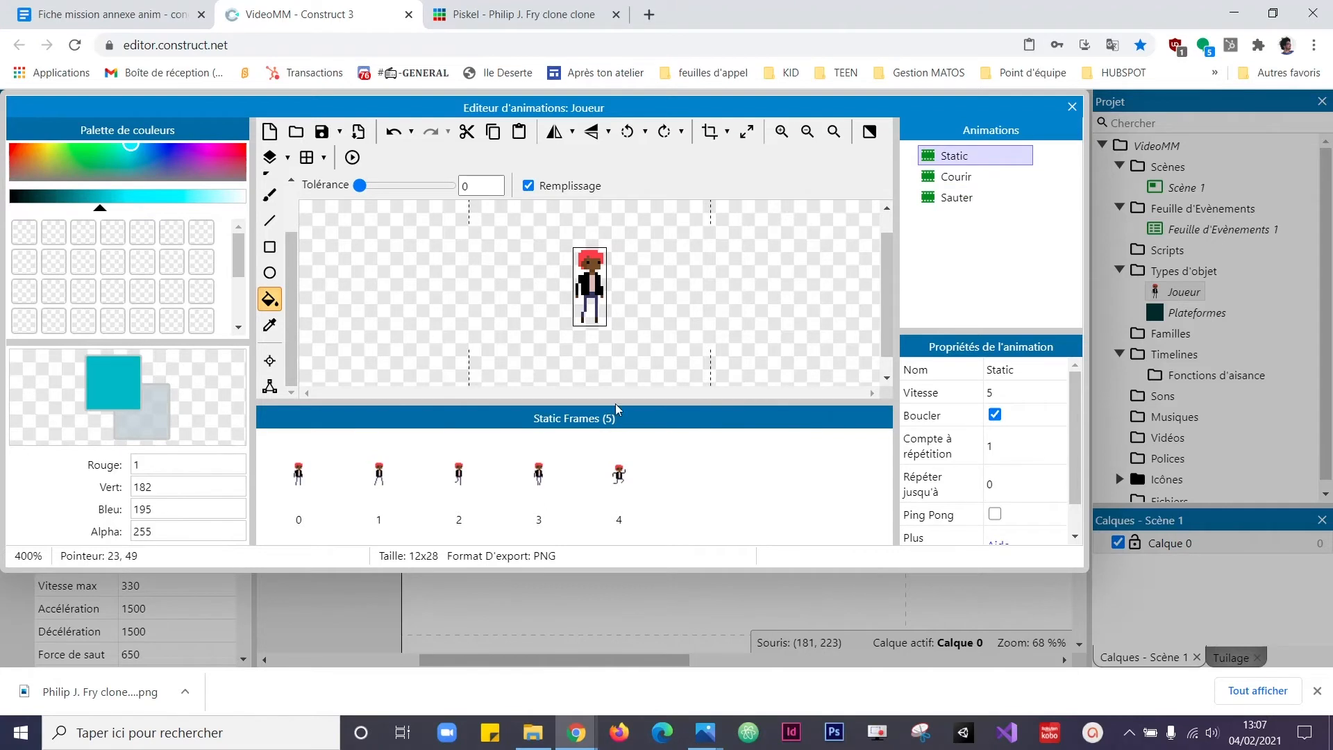
pyautogui.click(389, 493)
pyautogui.keyDown('shift'); pyautogui.click(623, 478); pyautogui.keyUp('shift')
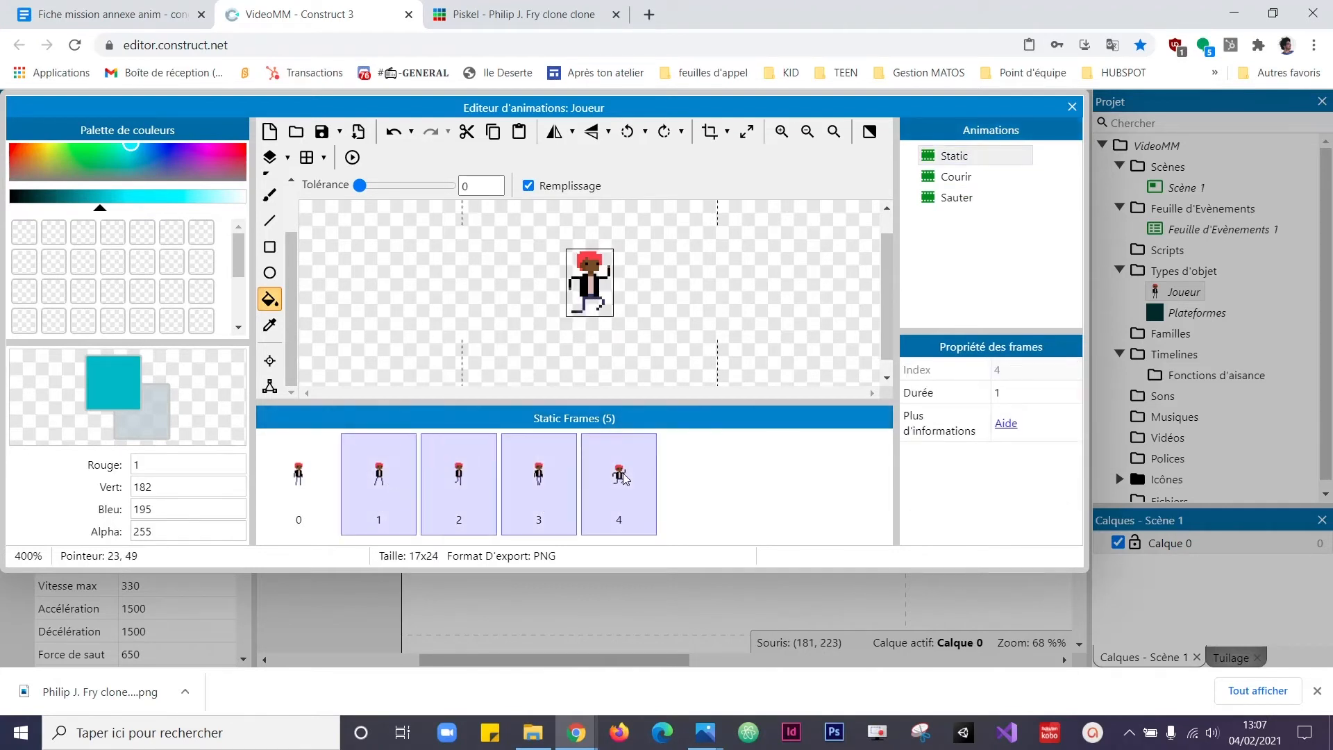
pyautogui.press('Delete')
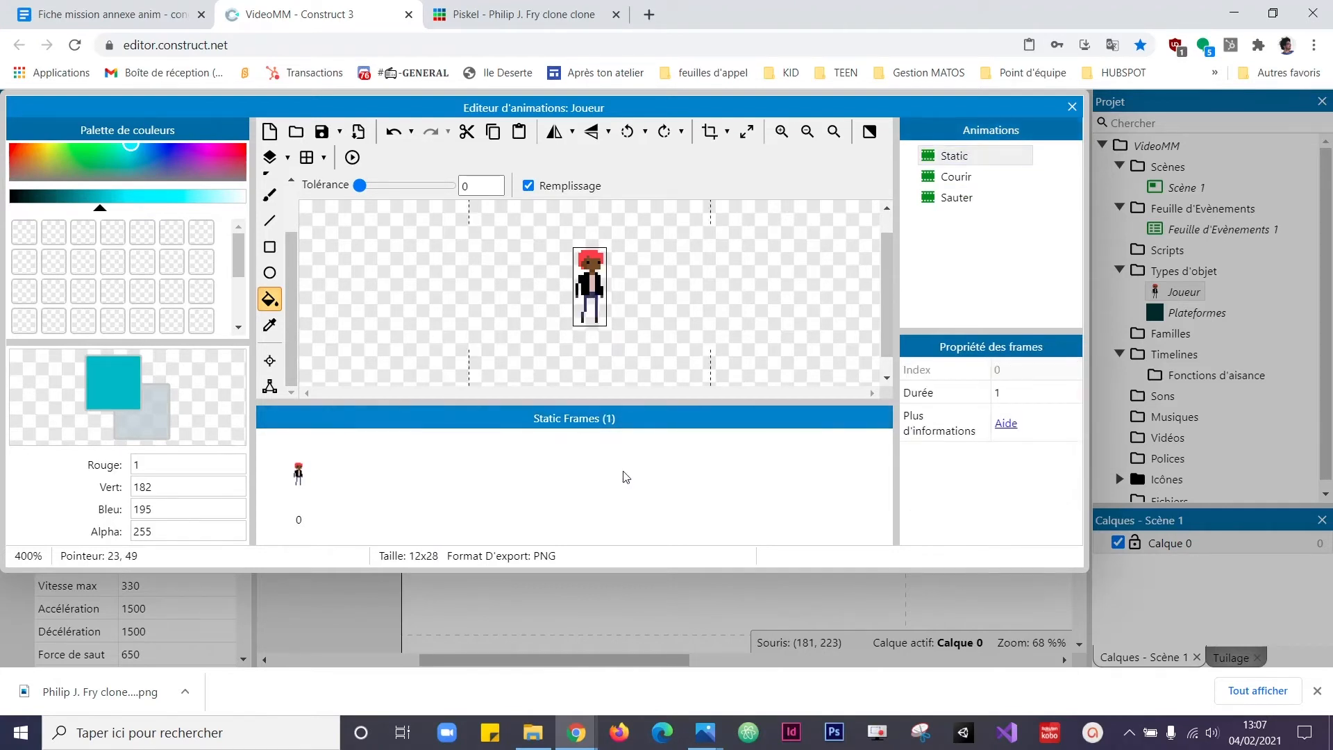
# Step: Delete the first and last frames of the Courir animation, keeping the three running frames
pyautogui.click(957, 178)
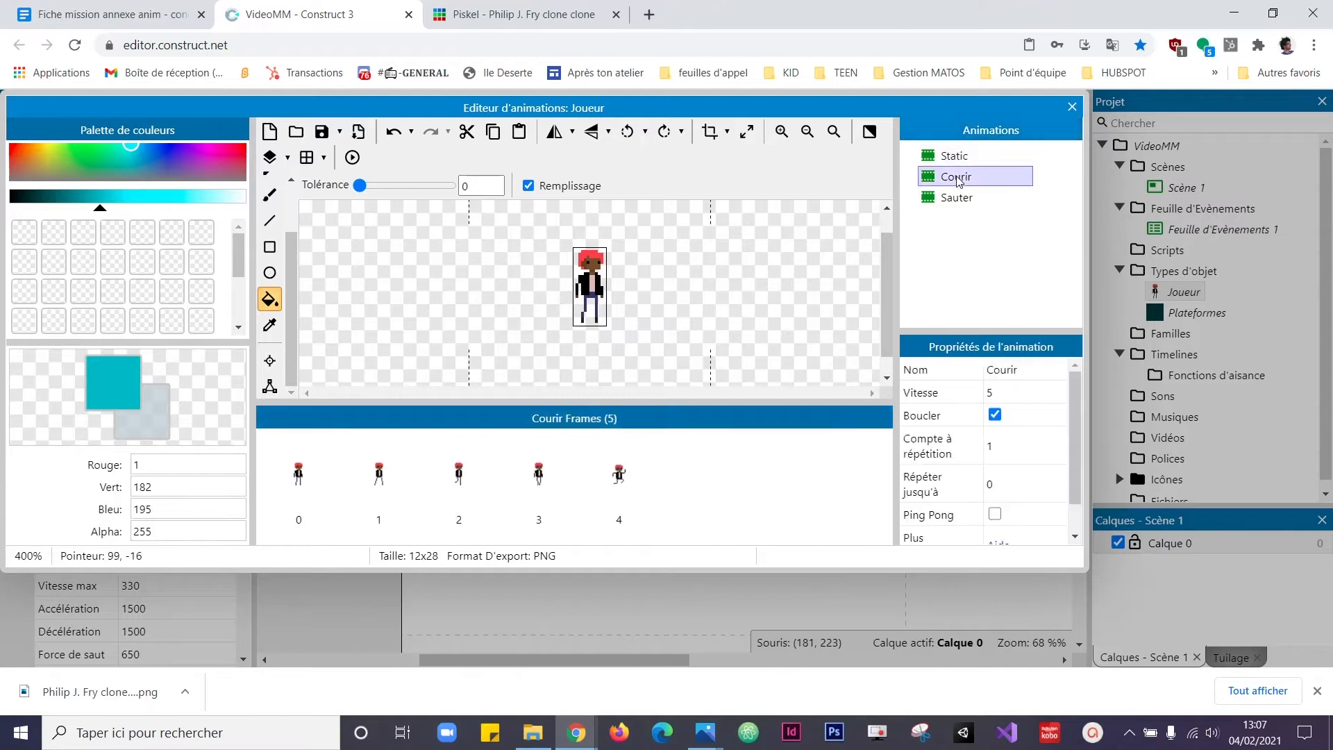
pyautogui.click(305, 490)
pyautogui.press('Delete')
pyautogui.click(541, 484)
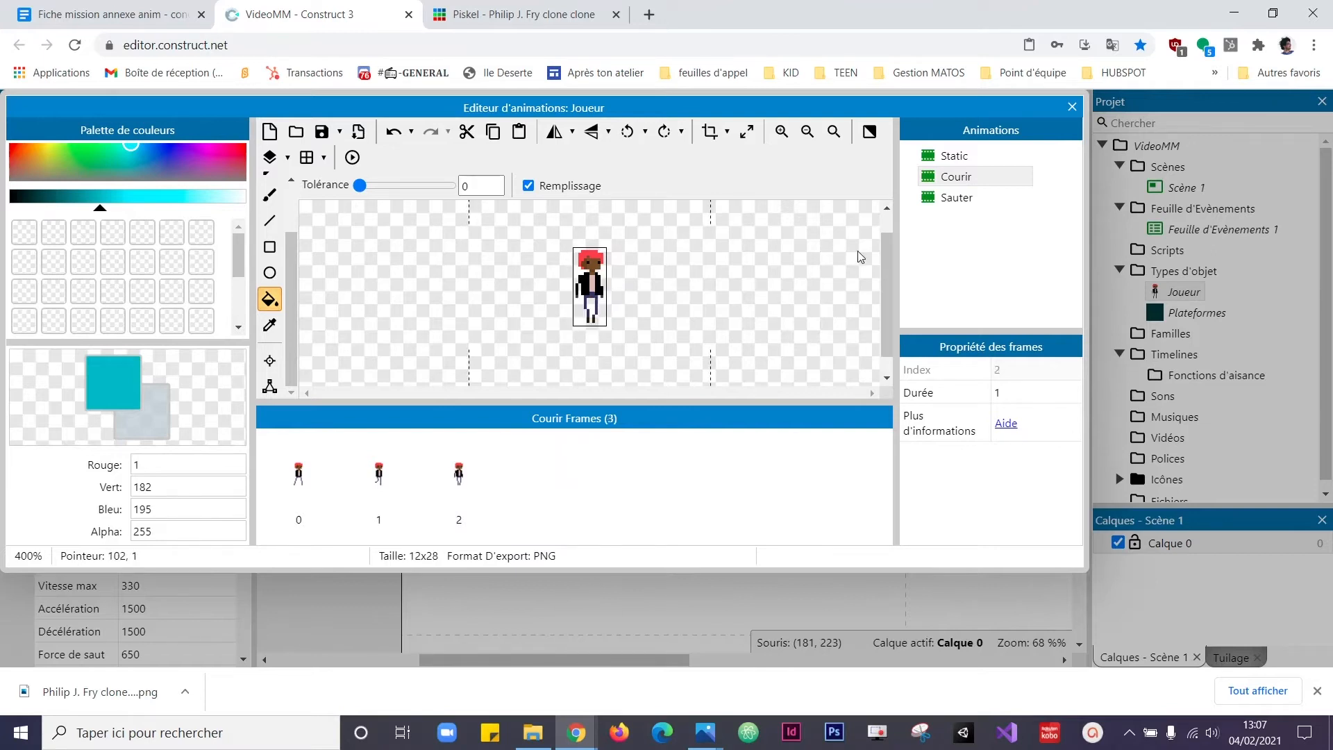
# Step: Delete frames 0 to 3 of the Sauter animation, keeping only the jumping frame
pyautogui.click(955, 199)
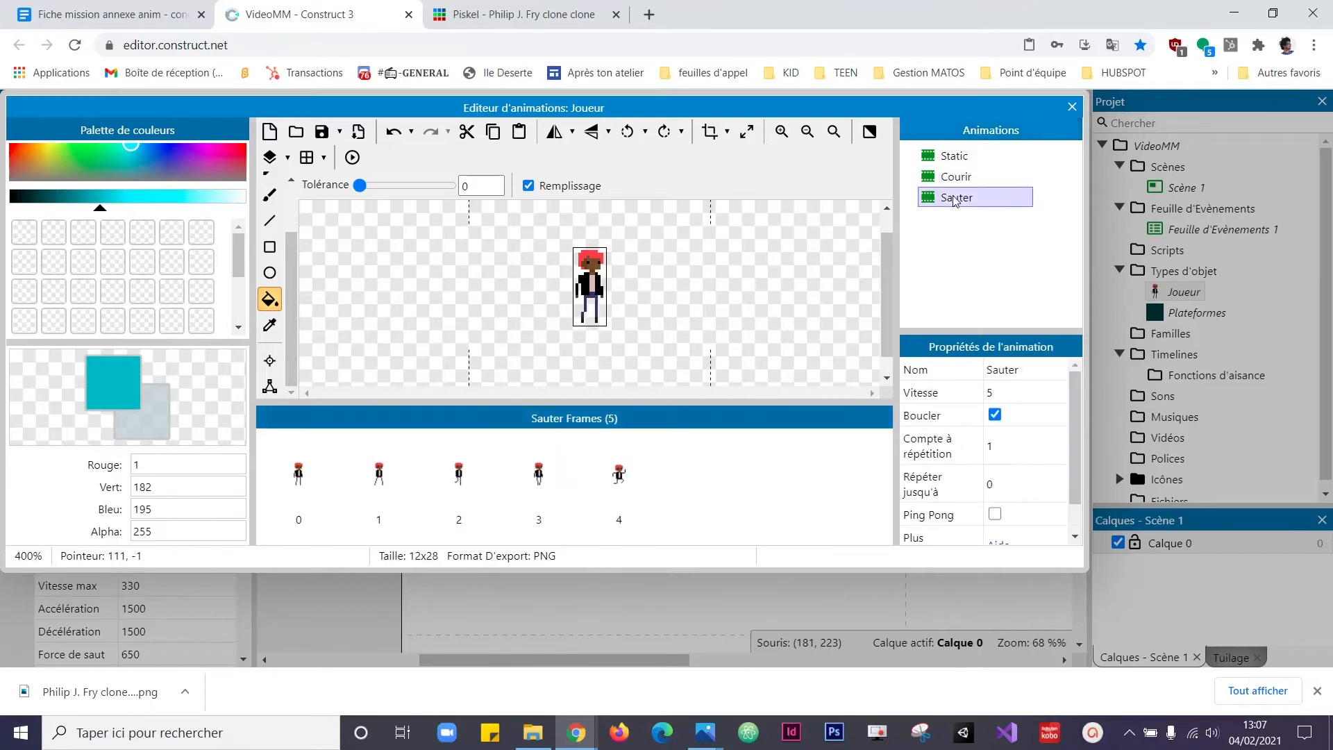
pyautogui.click(531, 511)
pyautogui.keyDown('shift'); pyautogui.click(296, 490); pyautogui.keyUp('shift')
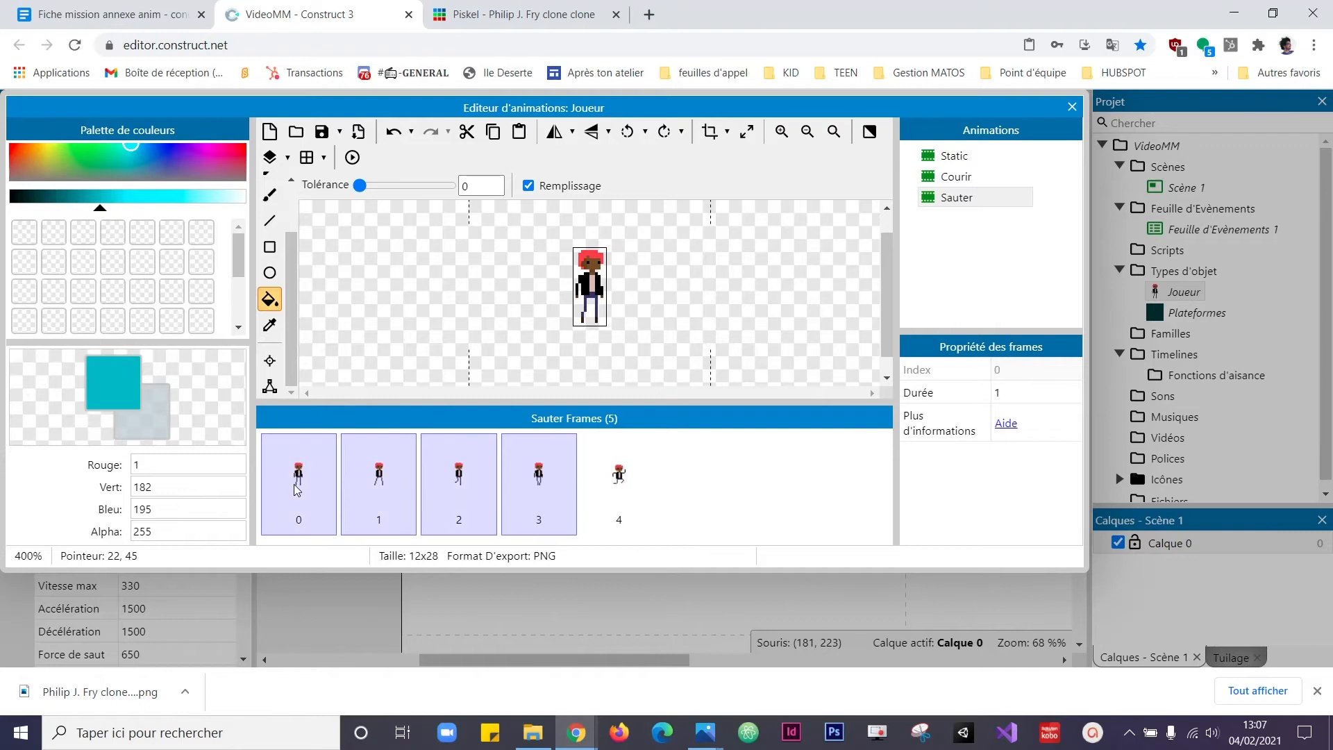
pyautogui.press('Delete')
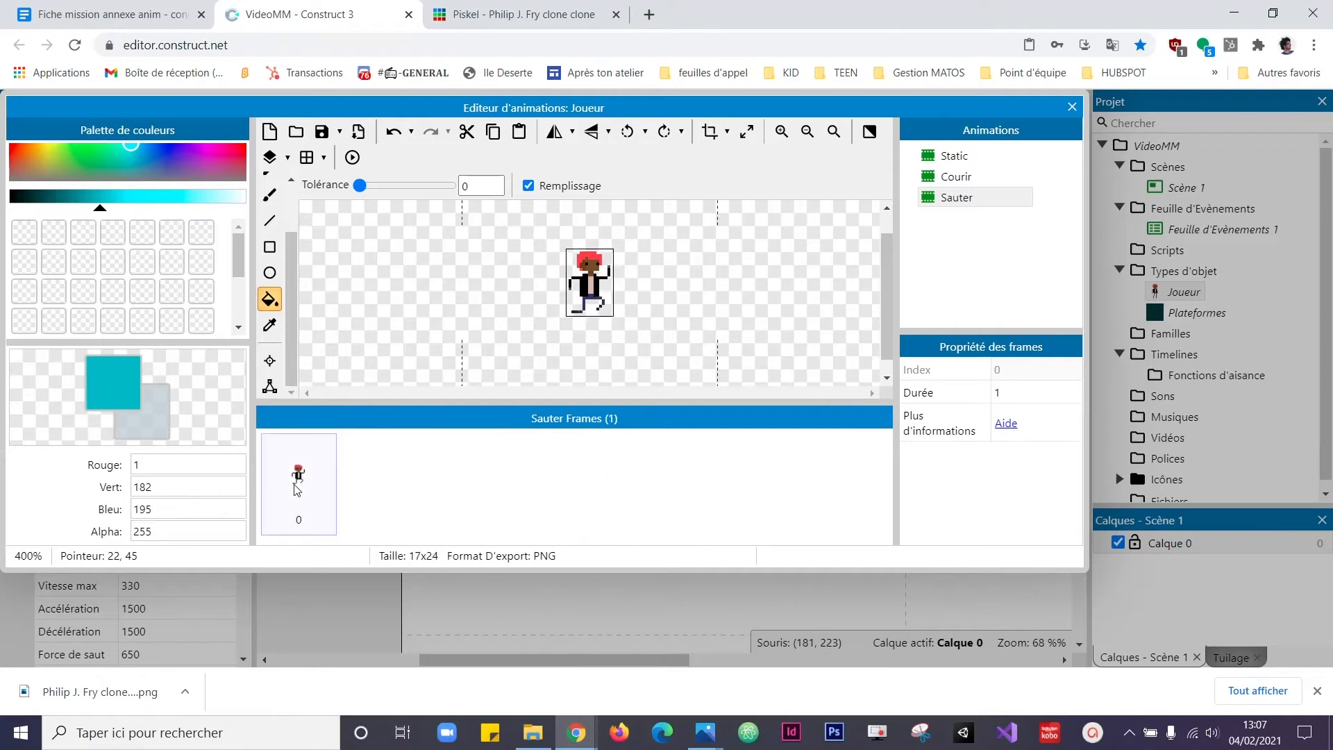
# Step: Review the remaining frames of Static, Courir and Sauter, and close the animation editor
pyautogui.click(973, 158)
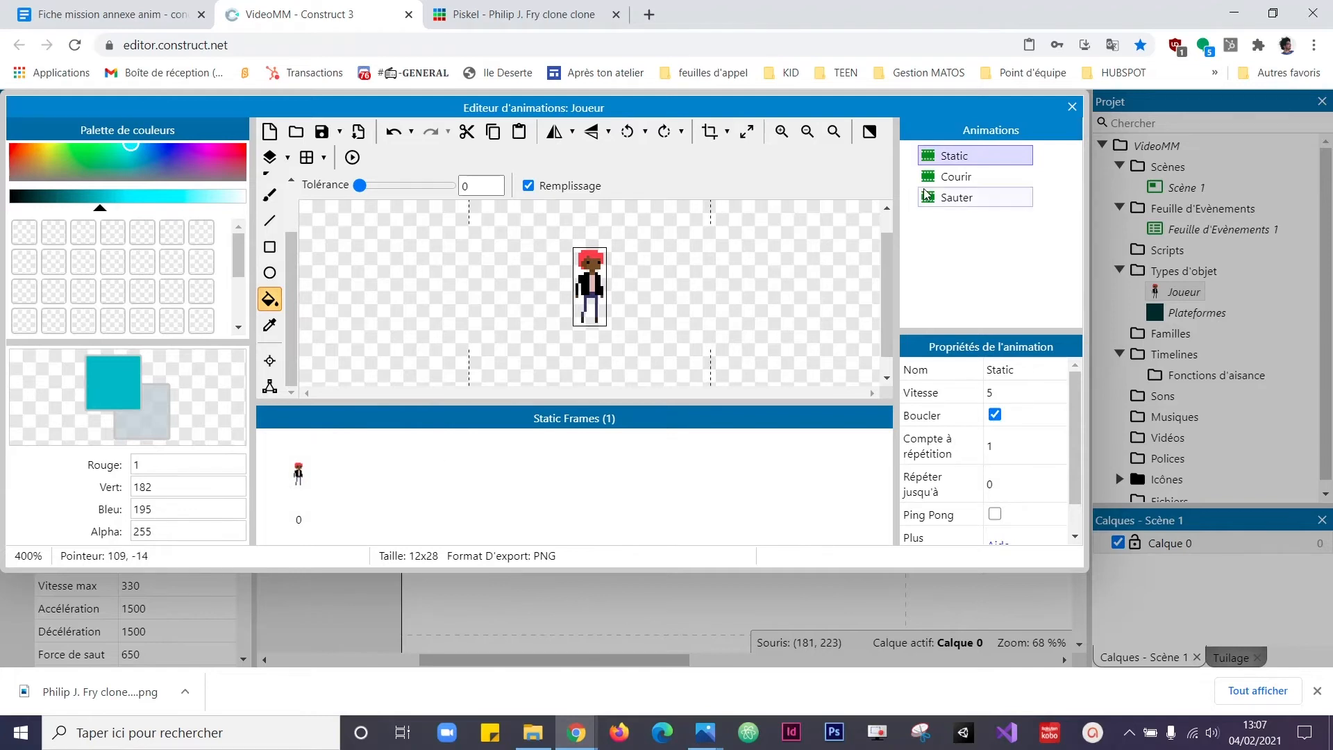
pyautogui.click(957, 177)
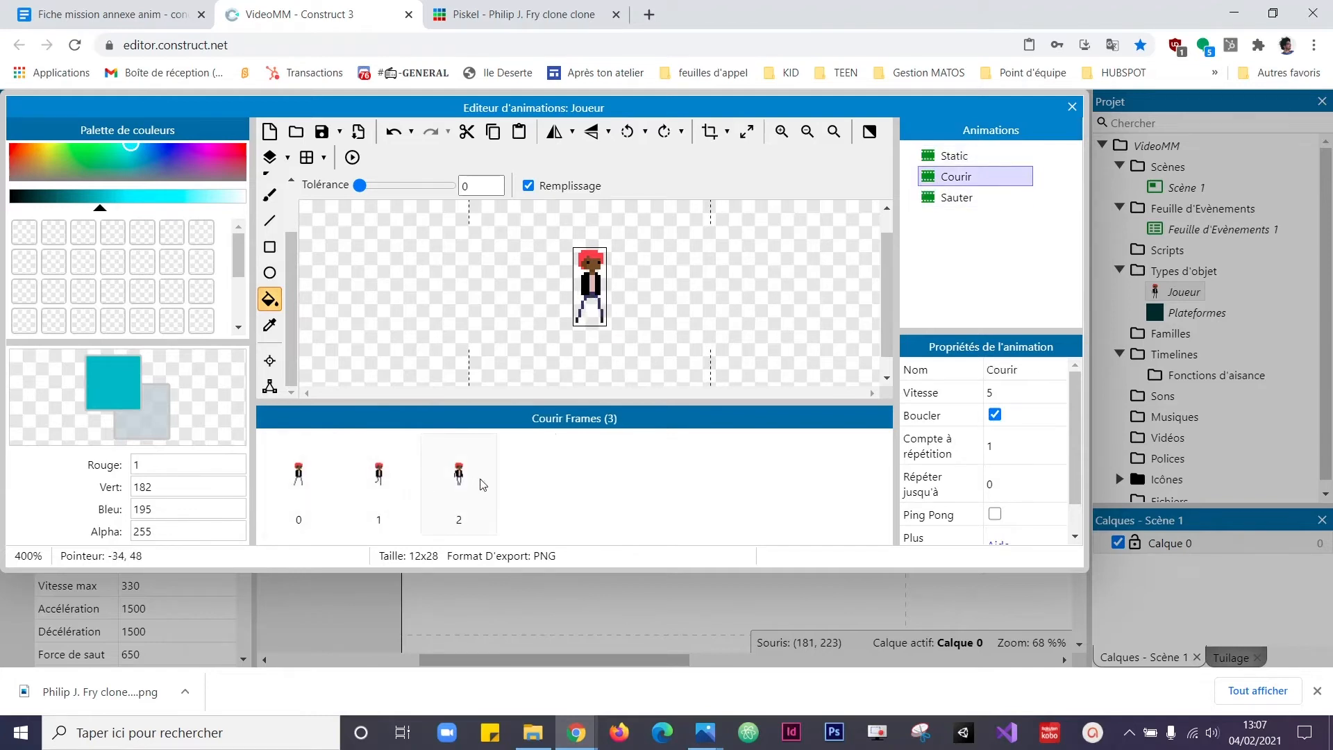
pyautogui.click(957, 197)
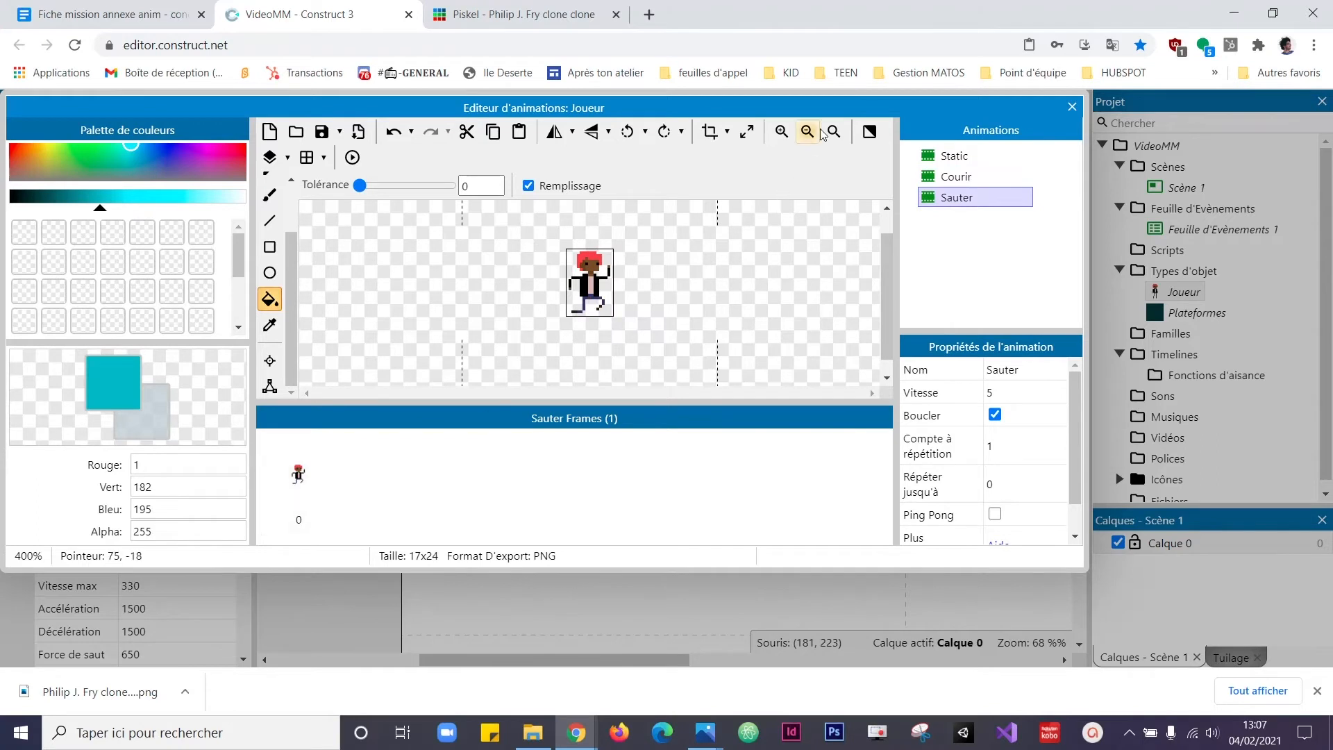
pyautogui.click(1072, 107)
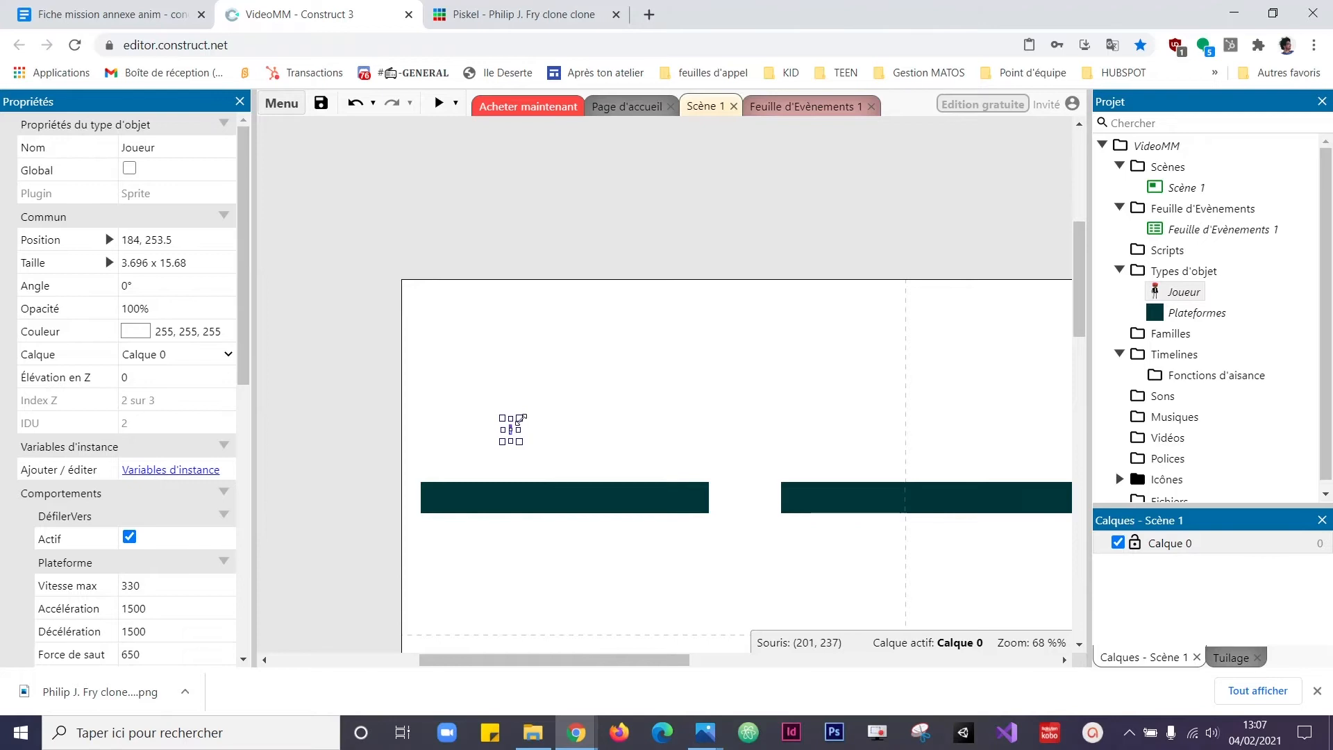
# Step: Enlarge the Joueur sprite to about 81 x 136 and place it just above the first platform, at about 152, 254
pyautogui.moveTo(520, 417); pyautogui.dragTo(567, 346)
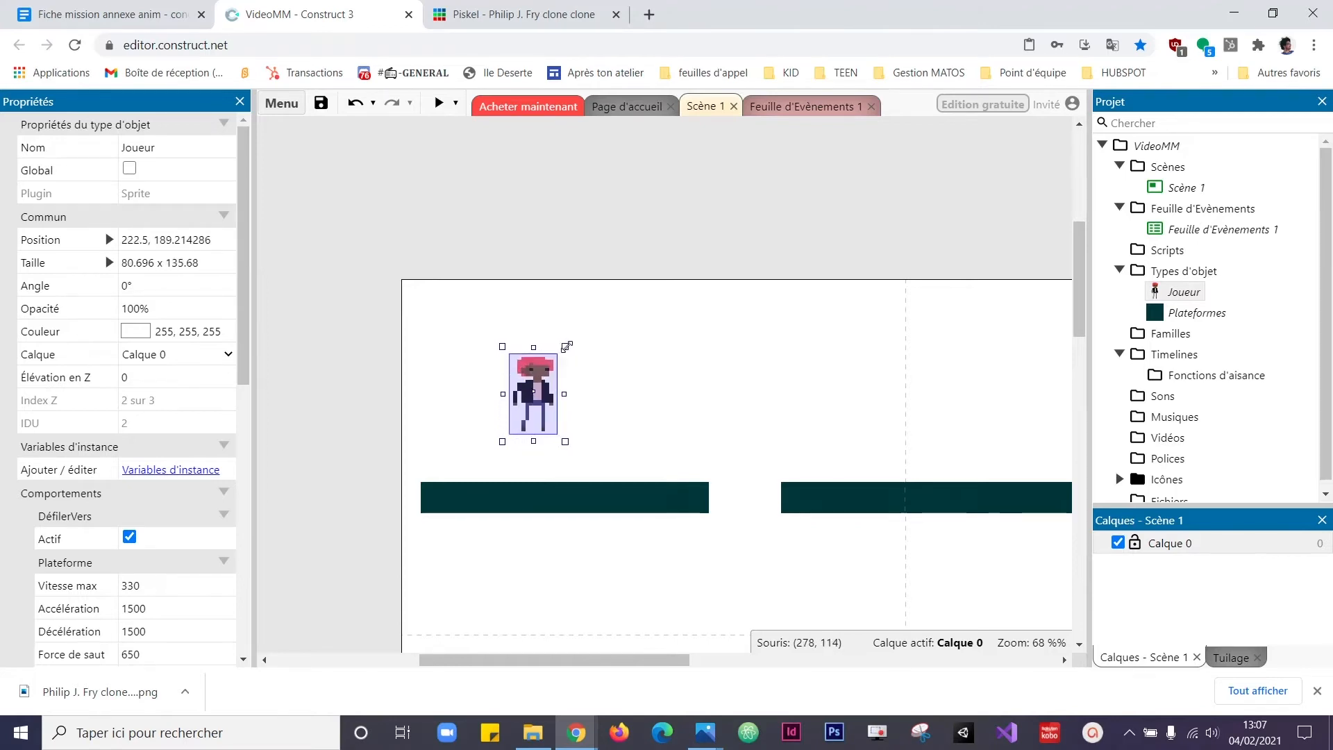
pyautogui.moveTo(531, 410); pyautogui.dragTo(490, 448)
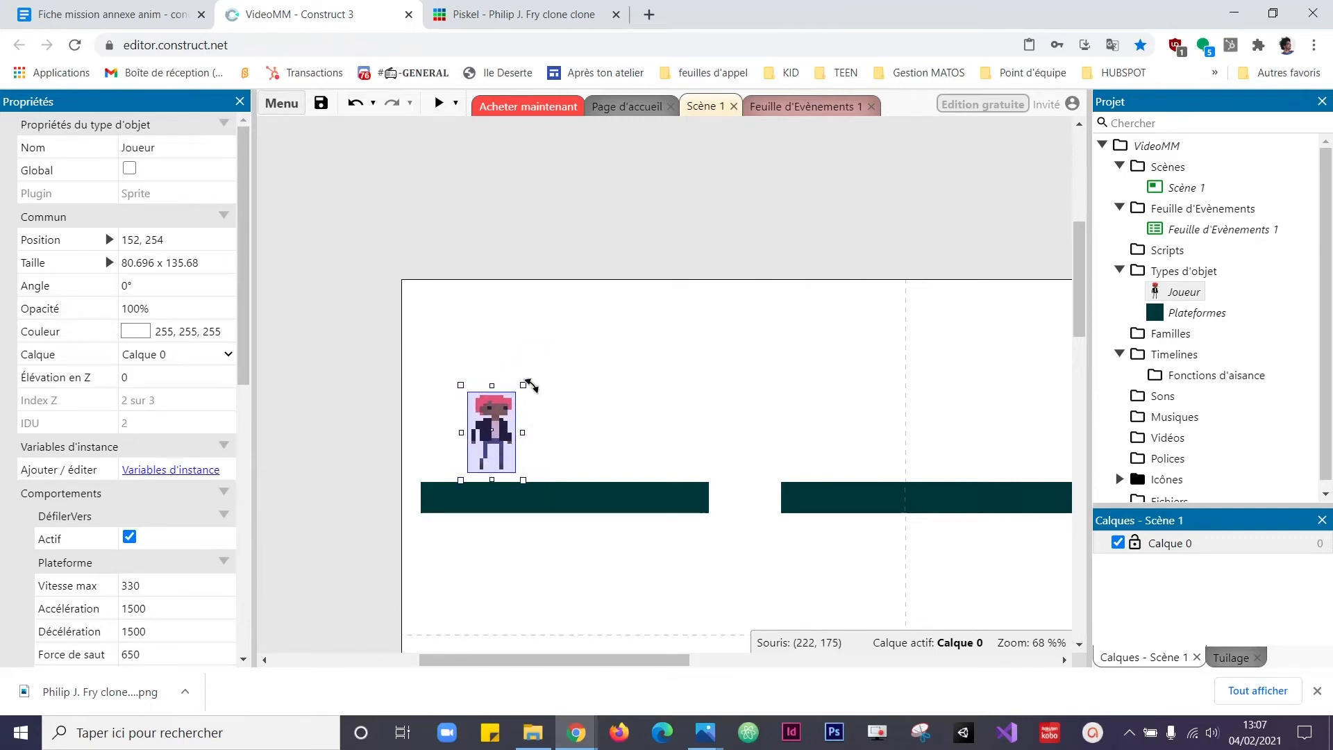
# Step: Try the Trilinéaire sampling option in the project properties, and set Echantillonage back to Plus proche
pyautogui.click(1158, 147)
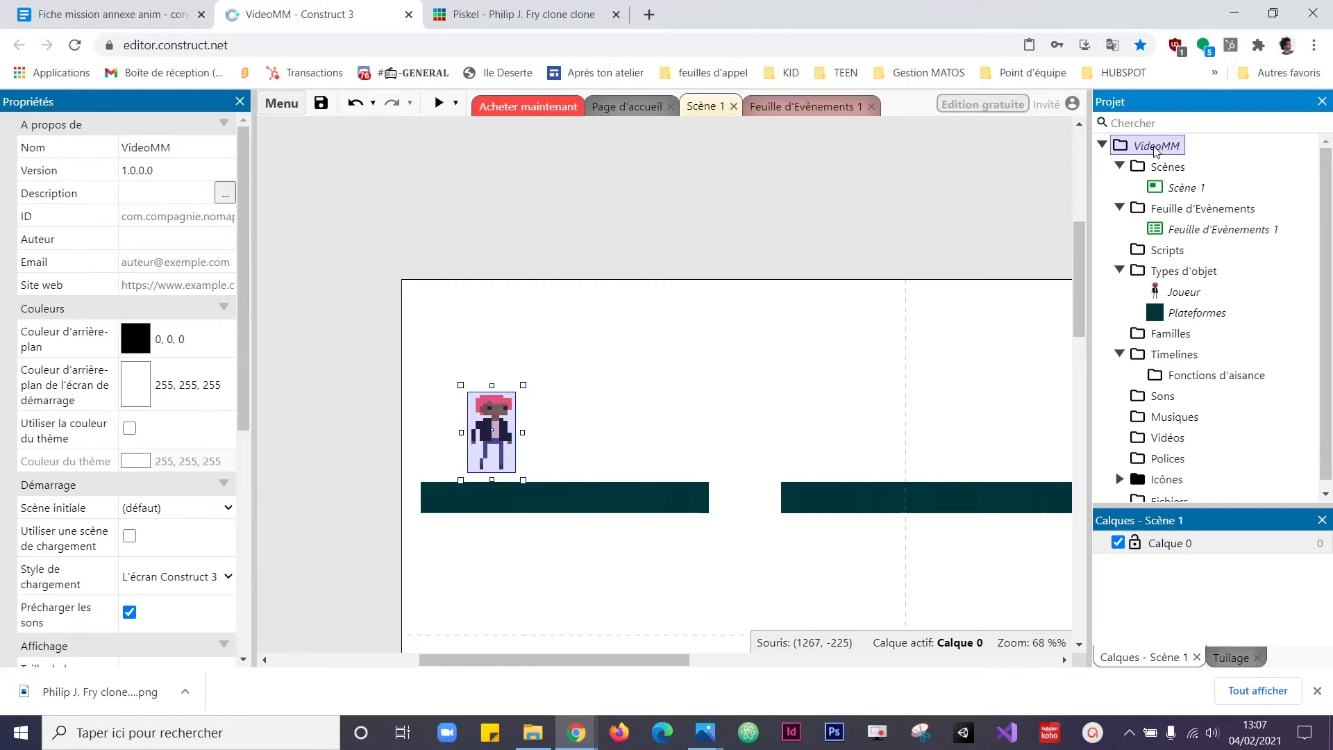
pyautogui.moveTo(247, 351); pyautogui.dragTo(221, 566)
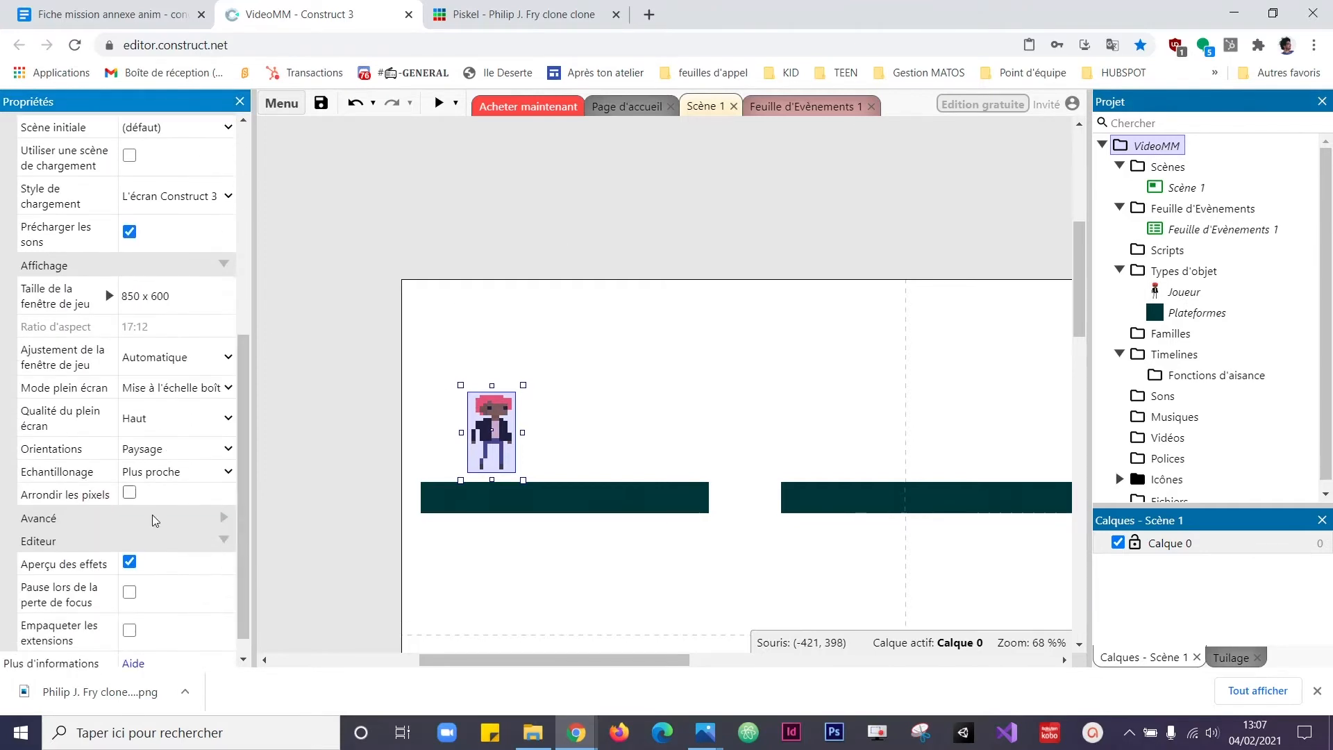
pyautogui.click(77, 476)
pyautogui.click(181, 474)
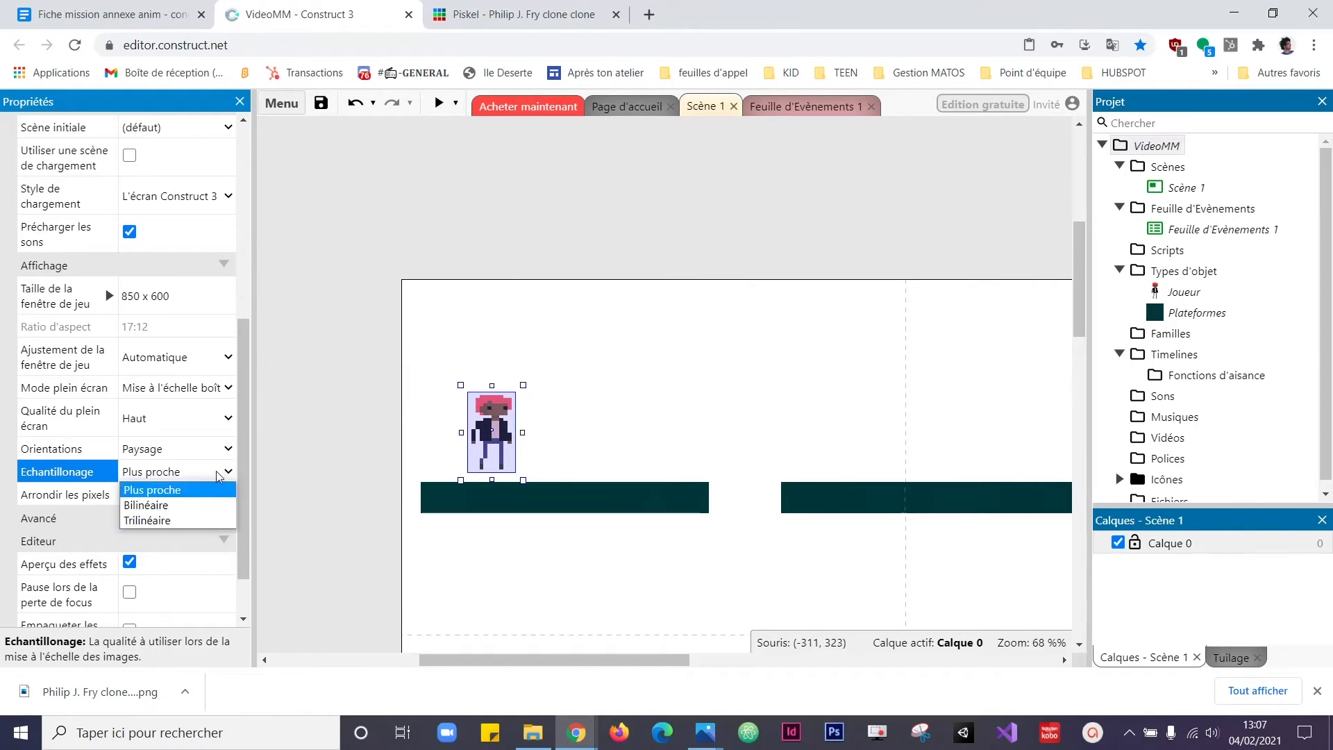
pyautogui.click(177, 519)
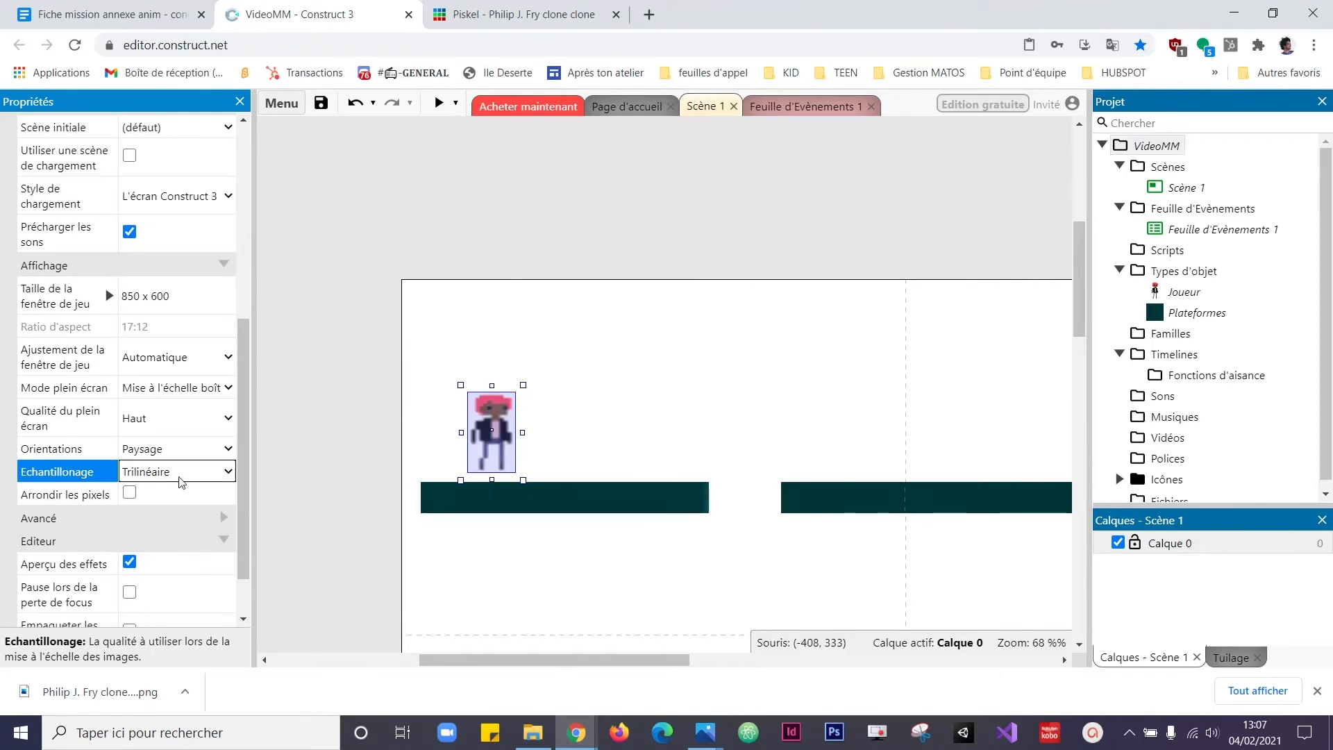
pyautogui.click(229, 472)
pyautogui.click(163, 491)
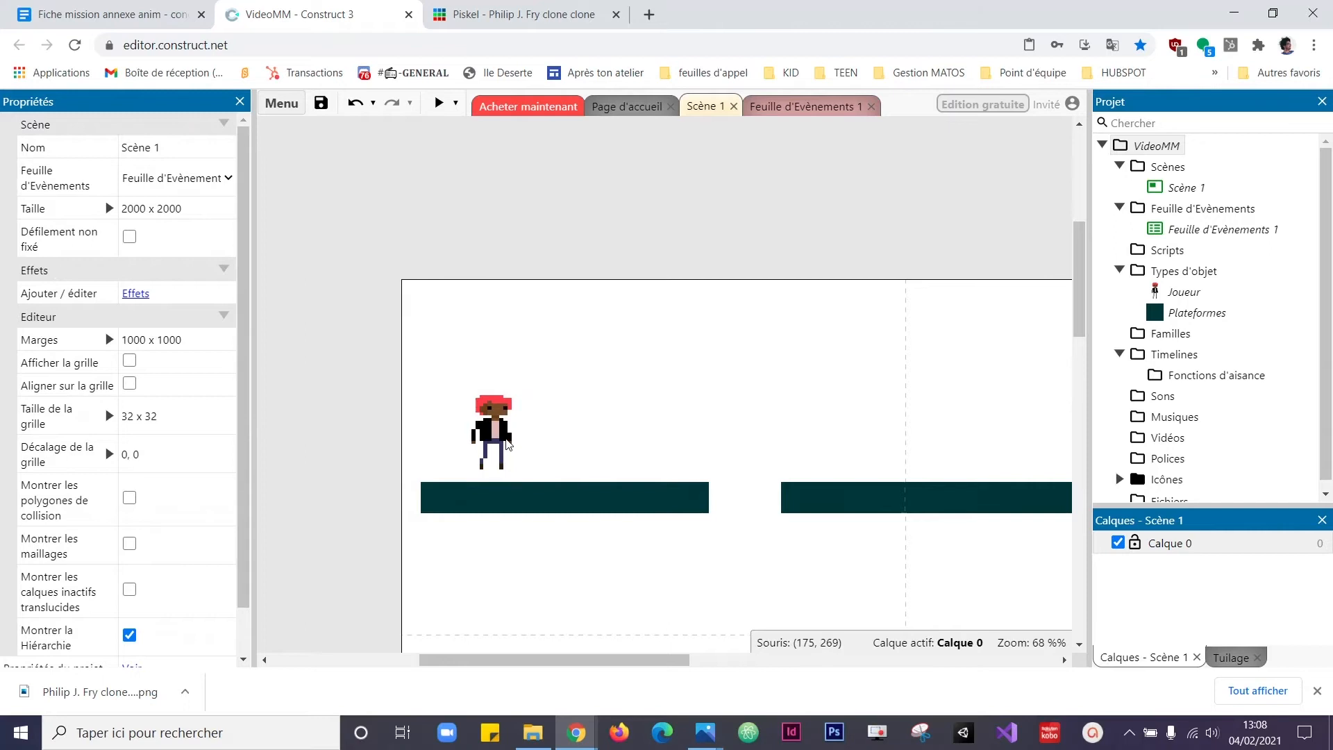
# Step: Preview the game to check how the Joueur stands on the platform, and close the preview
pyautogui.click(439, 106)
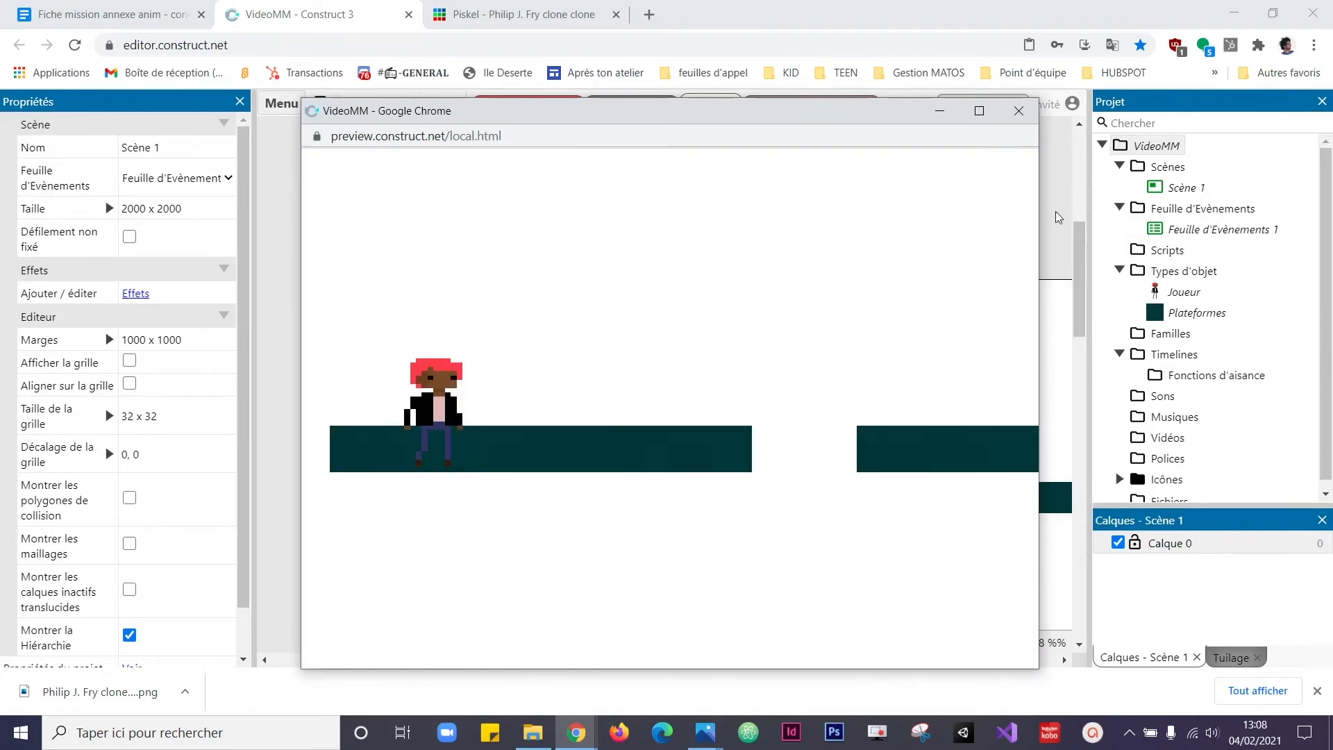
pyautogui.click(1018, 110)
# Step: Extend the Static frame's collision polygon down to the feet, with its lower points near the image's two bottom corners
pyautogui.doubleClick(490, 431)
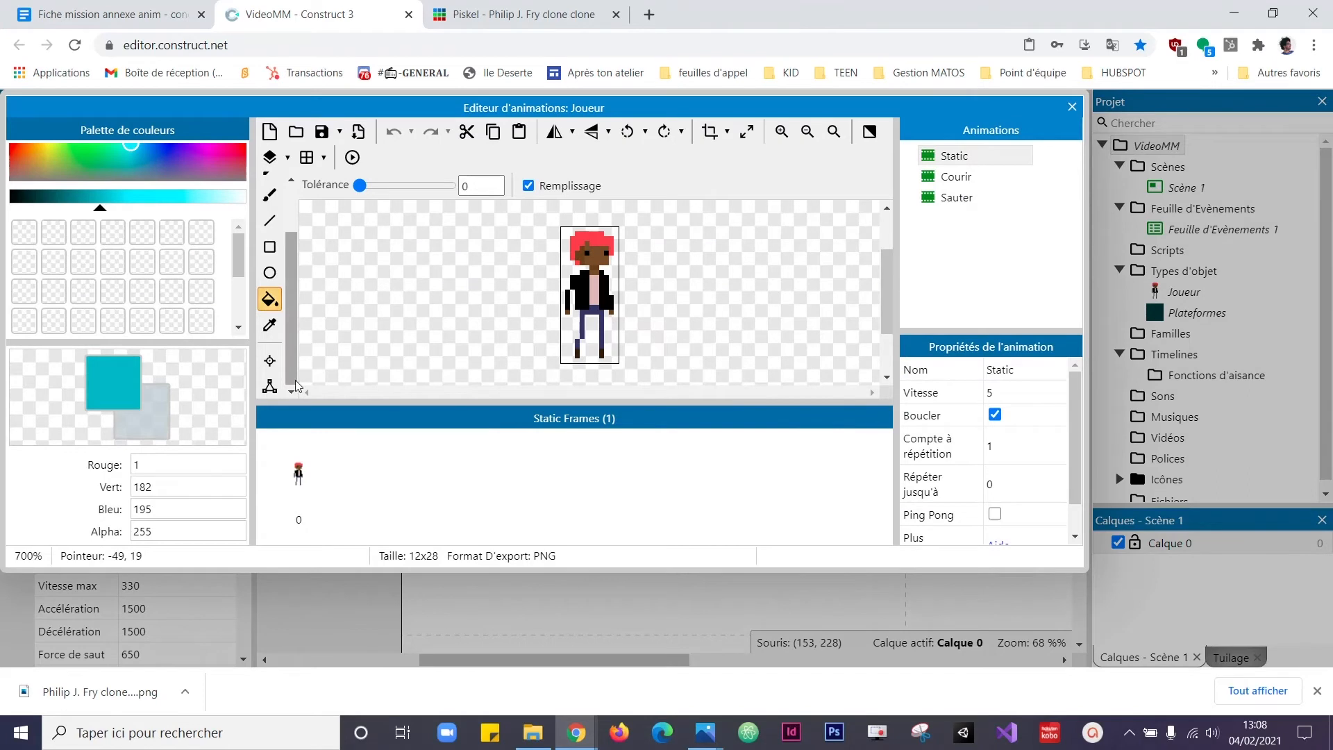
pyautogui.moveTo(349, 571); pyautogui.dragTo(349, 650)
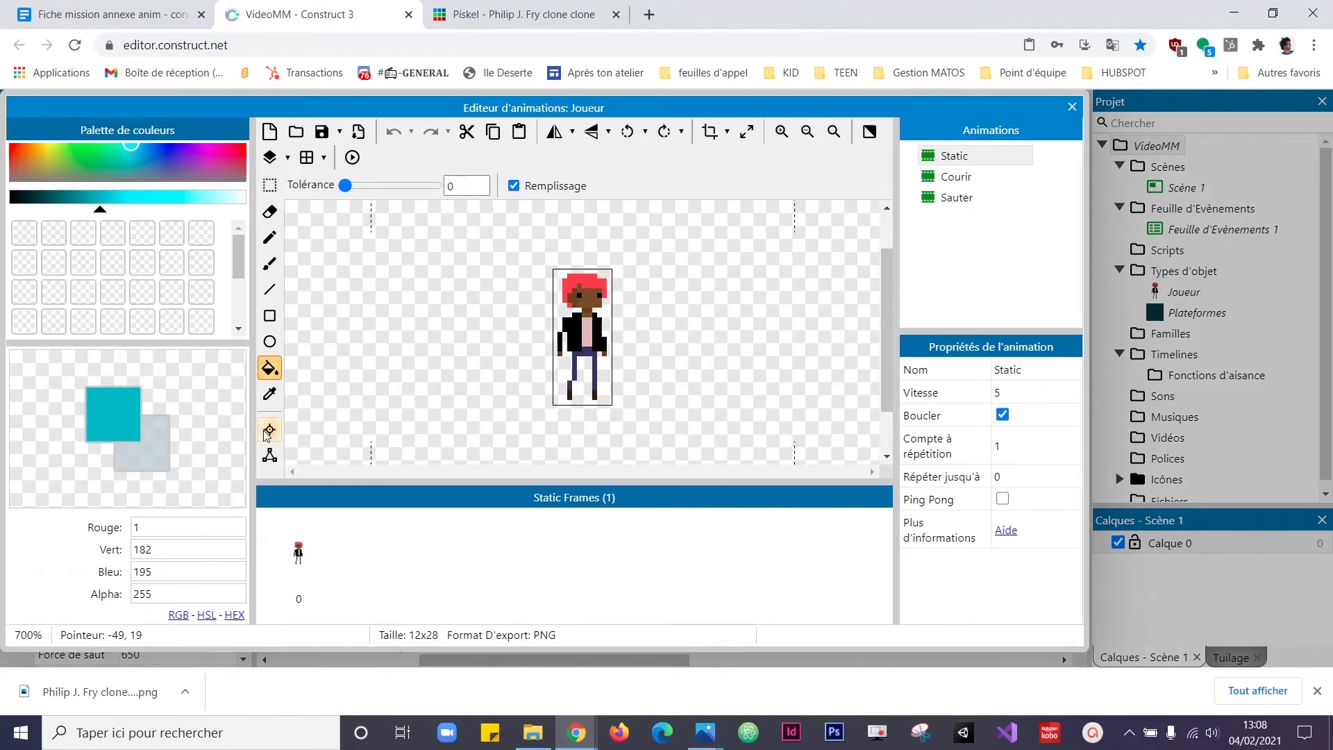
pyautogui.click(270, 455)
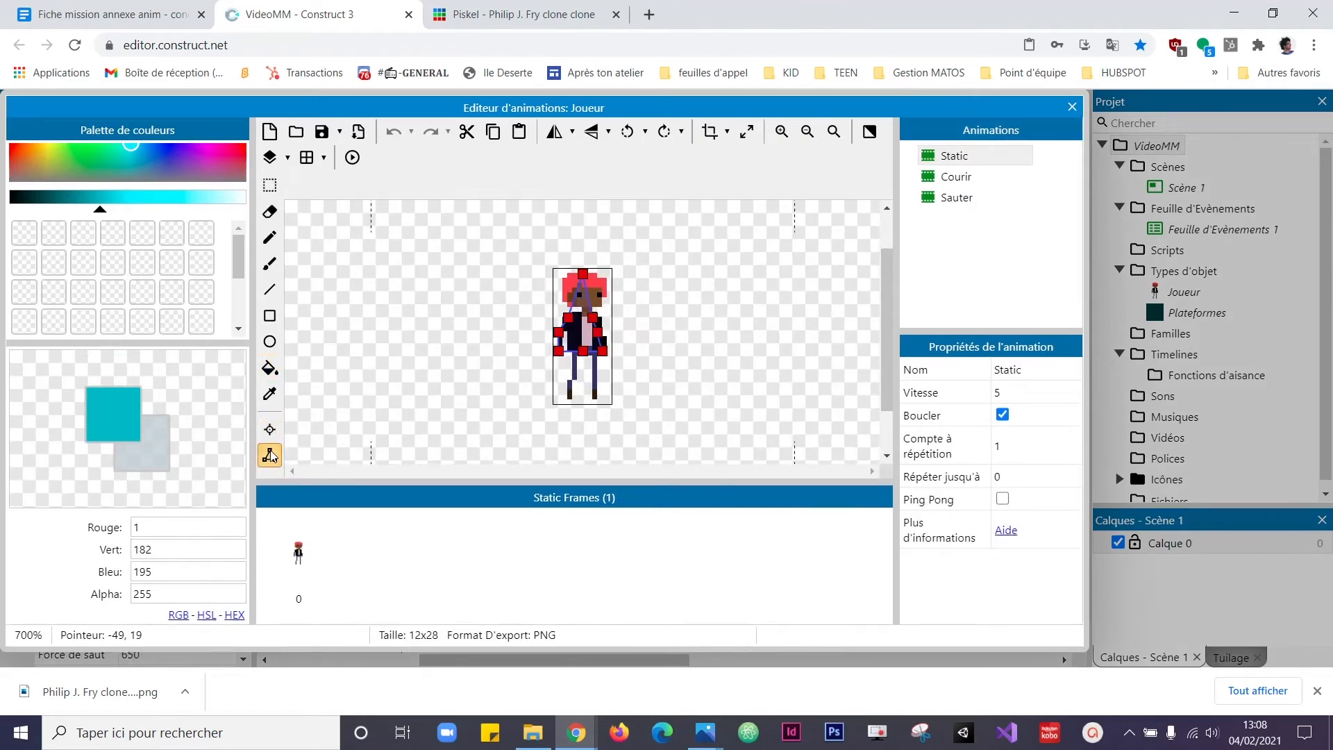
pyautogui.moveTo(558, 351); pyautogui.dragTo(536, 432)
pyautogui.click(585, 356)
pyautogui.moveTo(587, 362); pyautogui.dragTo(607, 409)
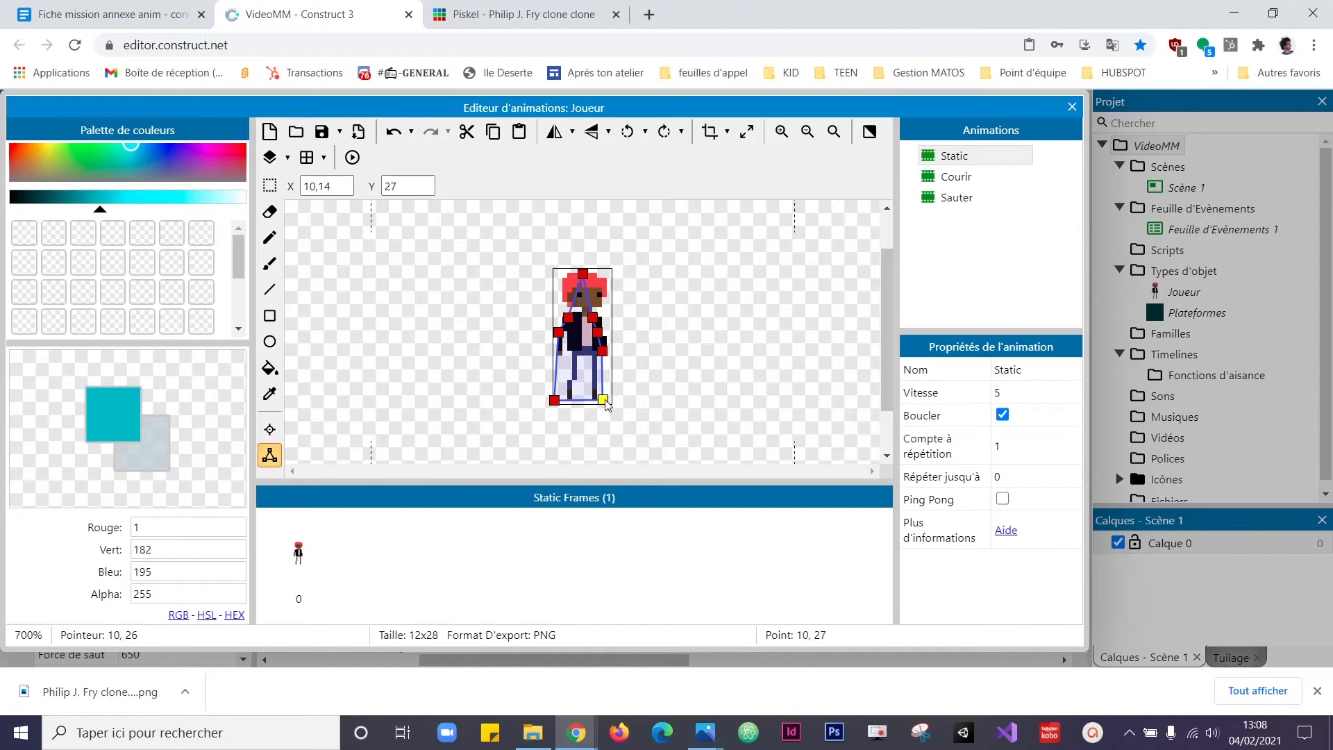
pyautogui.click(555, 401)
pyautogui.moveTo(556, 405); pyautogui.dragTo(609, 402)
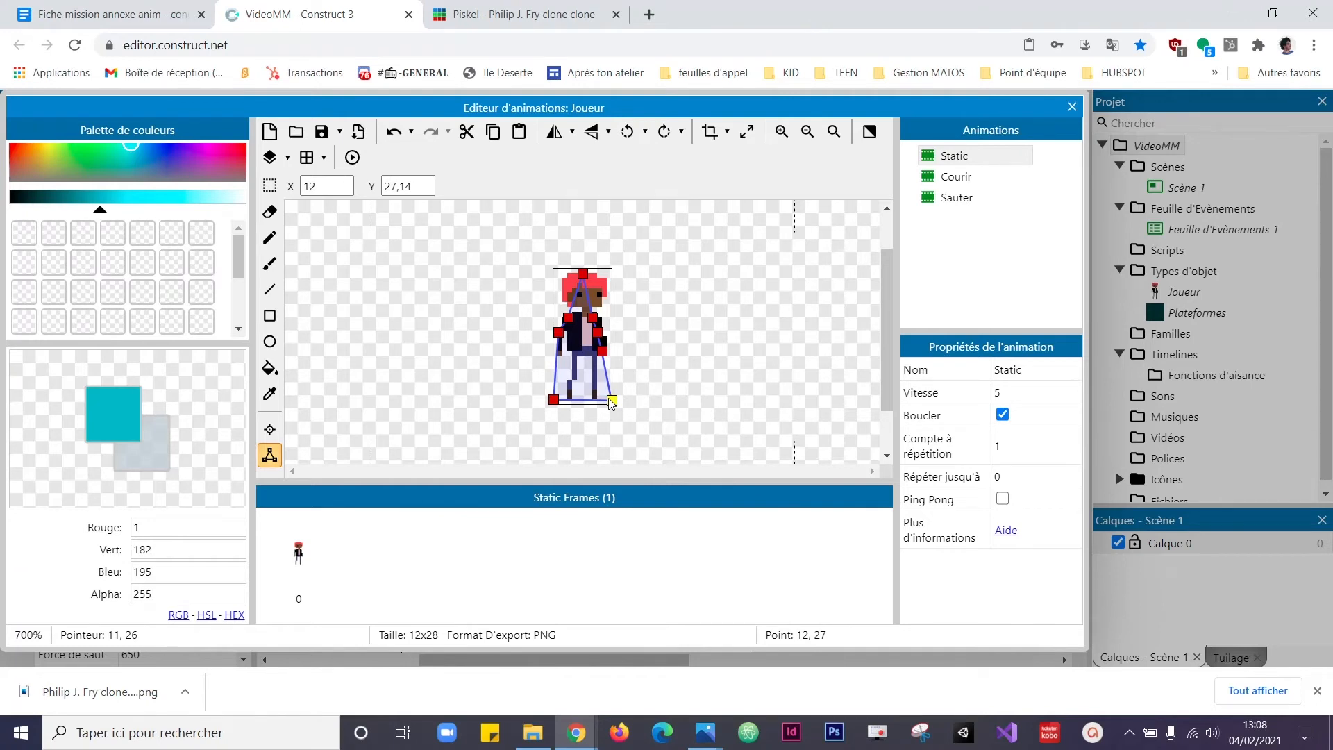
# Step: Apply the collision polygon to all animations, check it on Courir and Sauter, and close the animation editor
pyautogui.rightClick(615, 405)
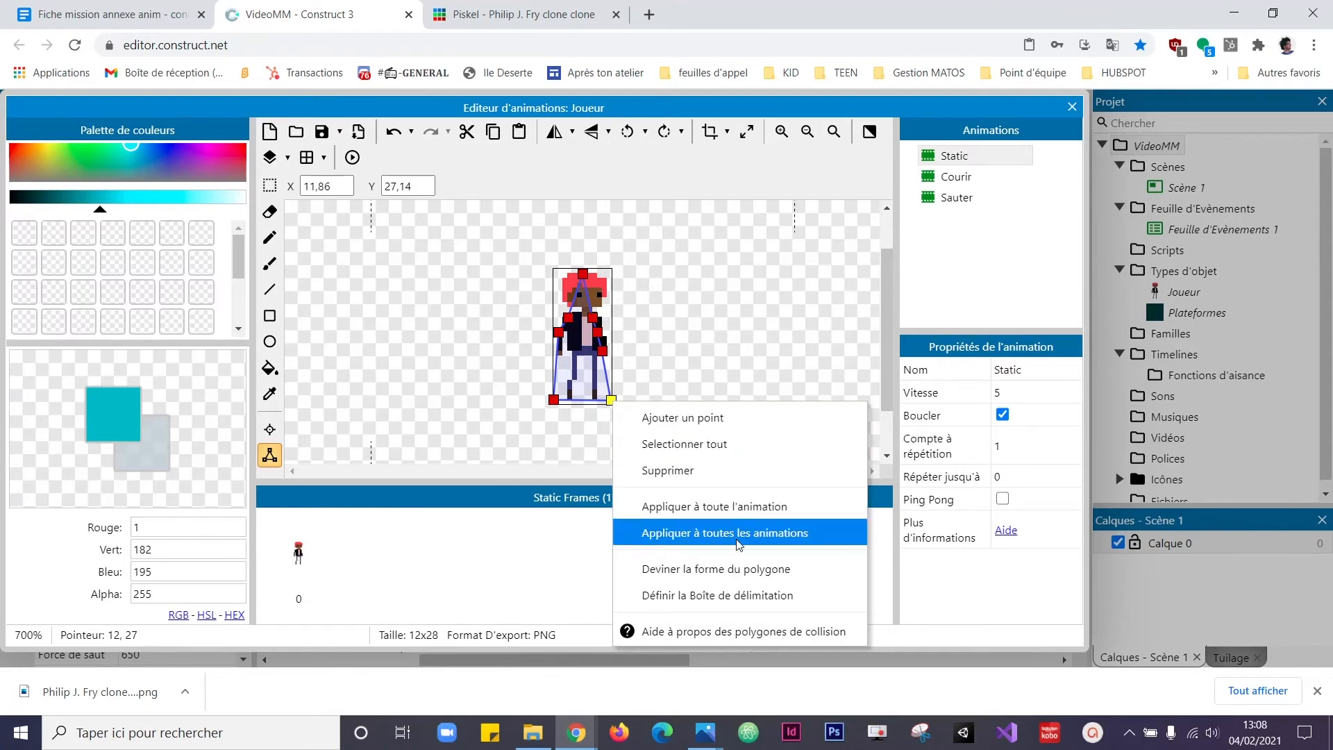
pyautogui.click(738, 534)
pyautogui.click(957, 176)
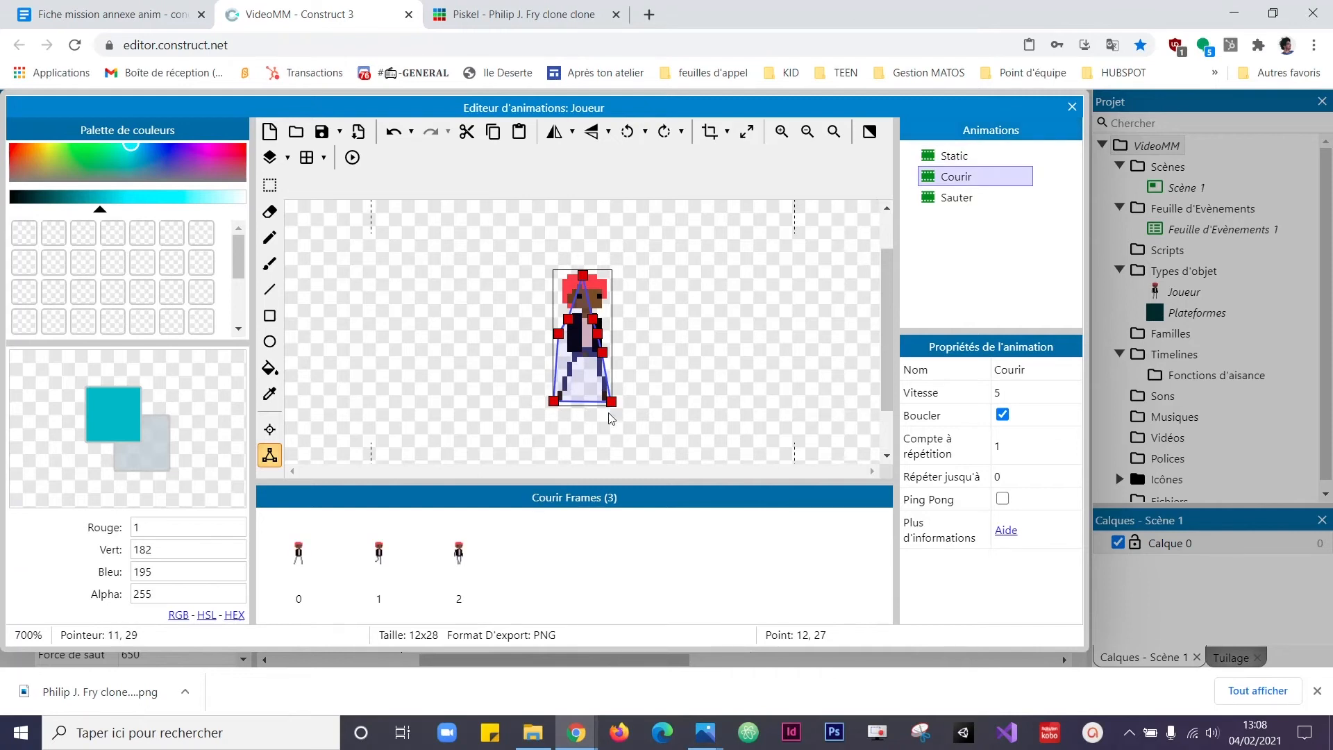
pyautogui.click(956, 198)
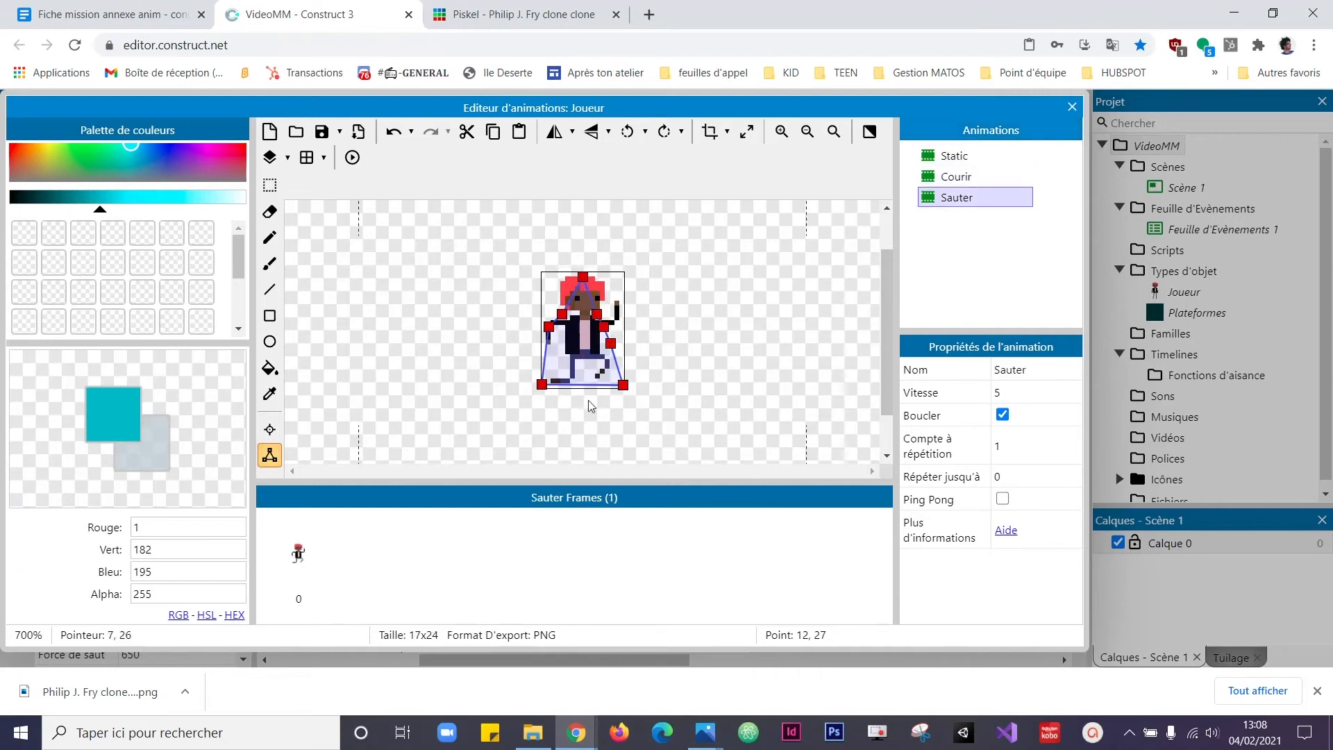
pyautogui.click(981, 157)
pyautogui.click(972, 182)
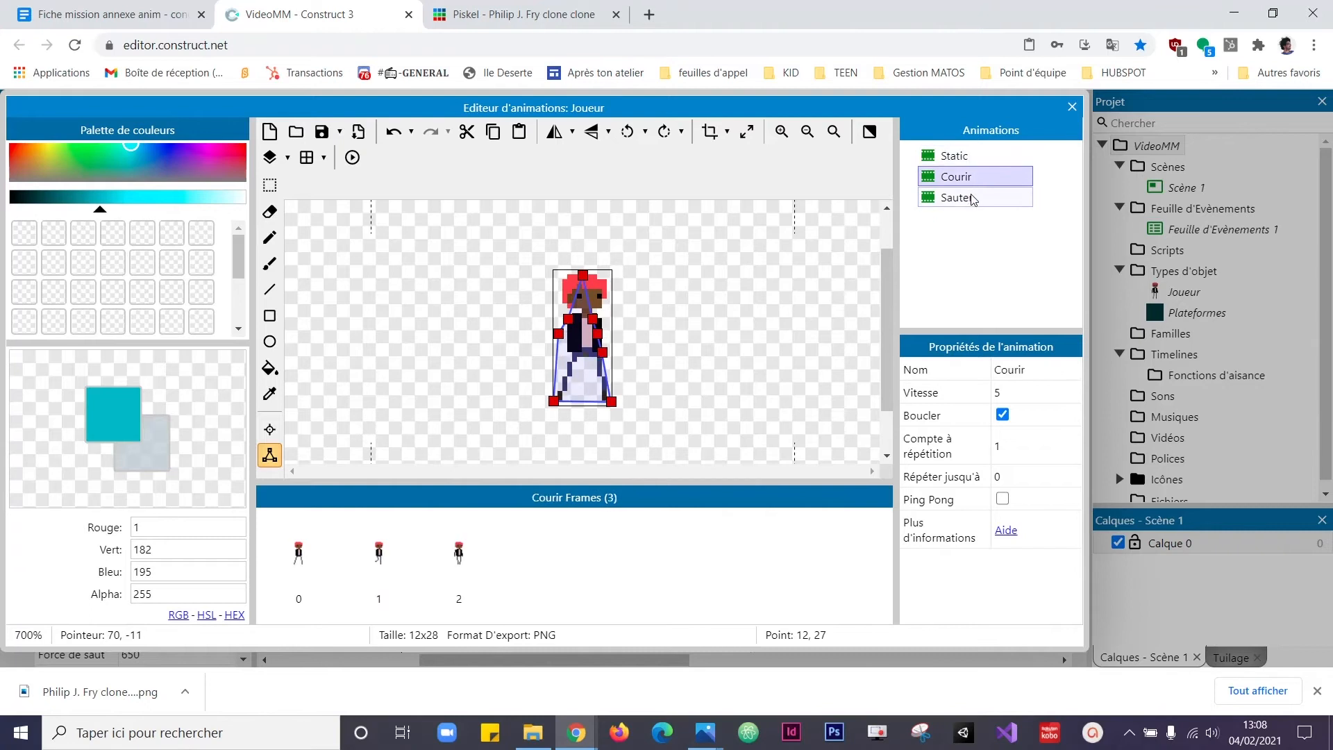
pyautogui.click(972, 198)
pyautogui.click(1072, 107)
# Step: Preview the game again to check the Joueur's contact with the platform, and close the preview
pyautogui.click(440, 106)
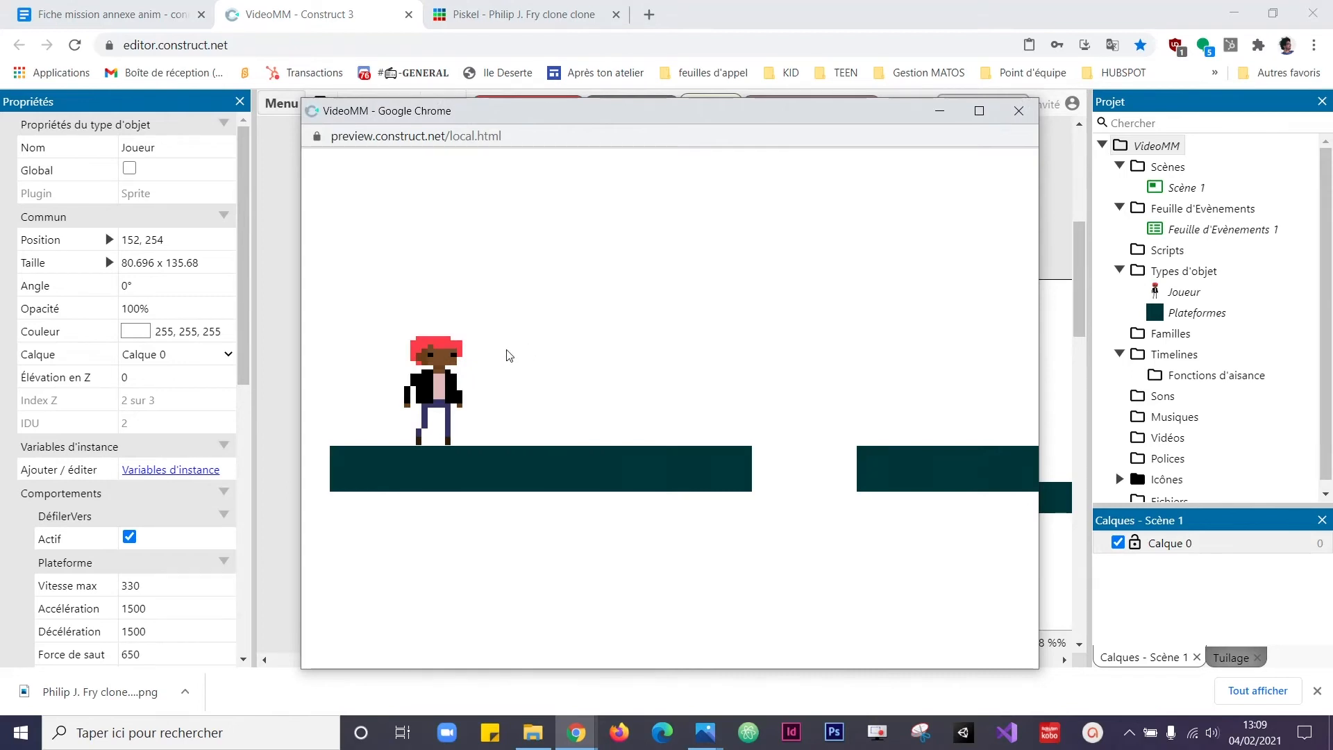
pyautogui.click(1019, 112)
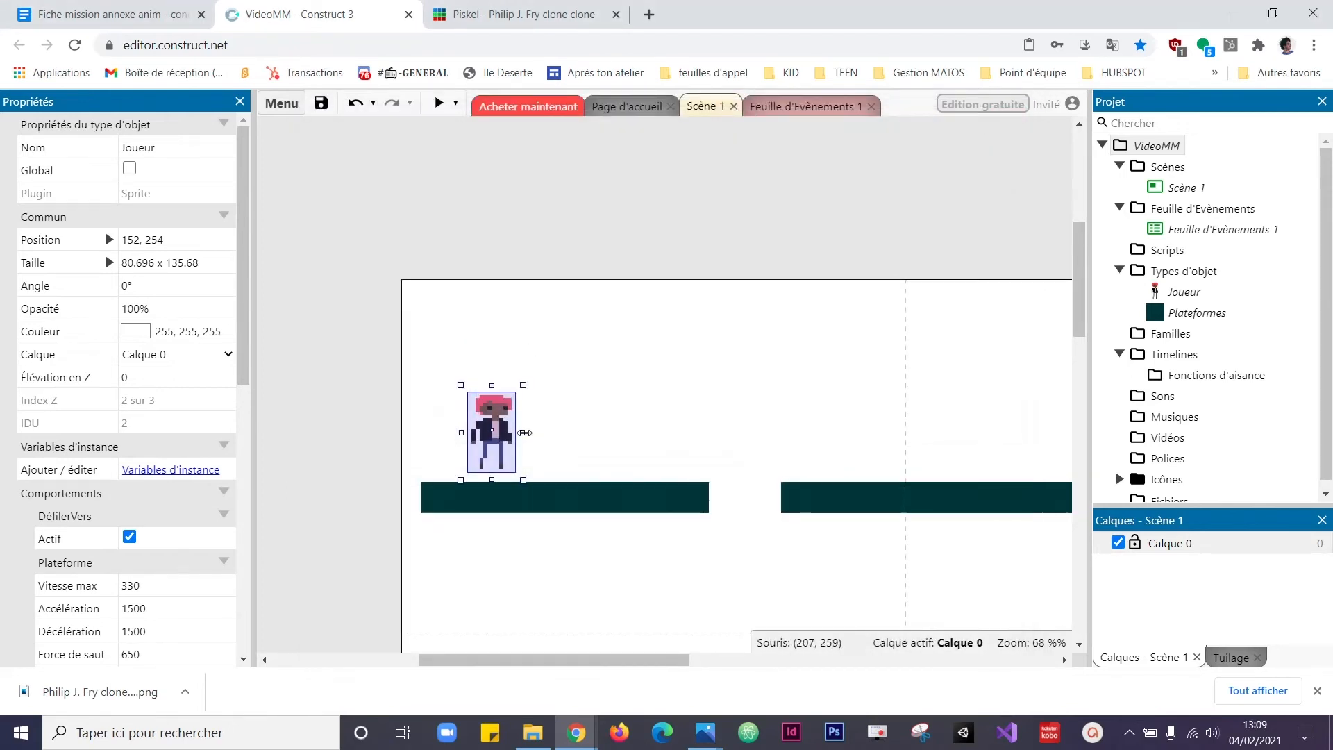
# Step: Narrow the Joueur sprite to about 71 wide, keeping its height, and check its appearance in the scene
pyautogui.moveTo(525, 432); pyautogui.dragTo(519, 432)
pyautogui.click(530, 336)
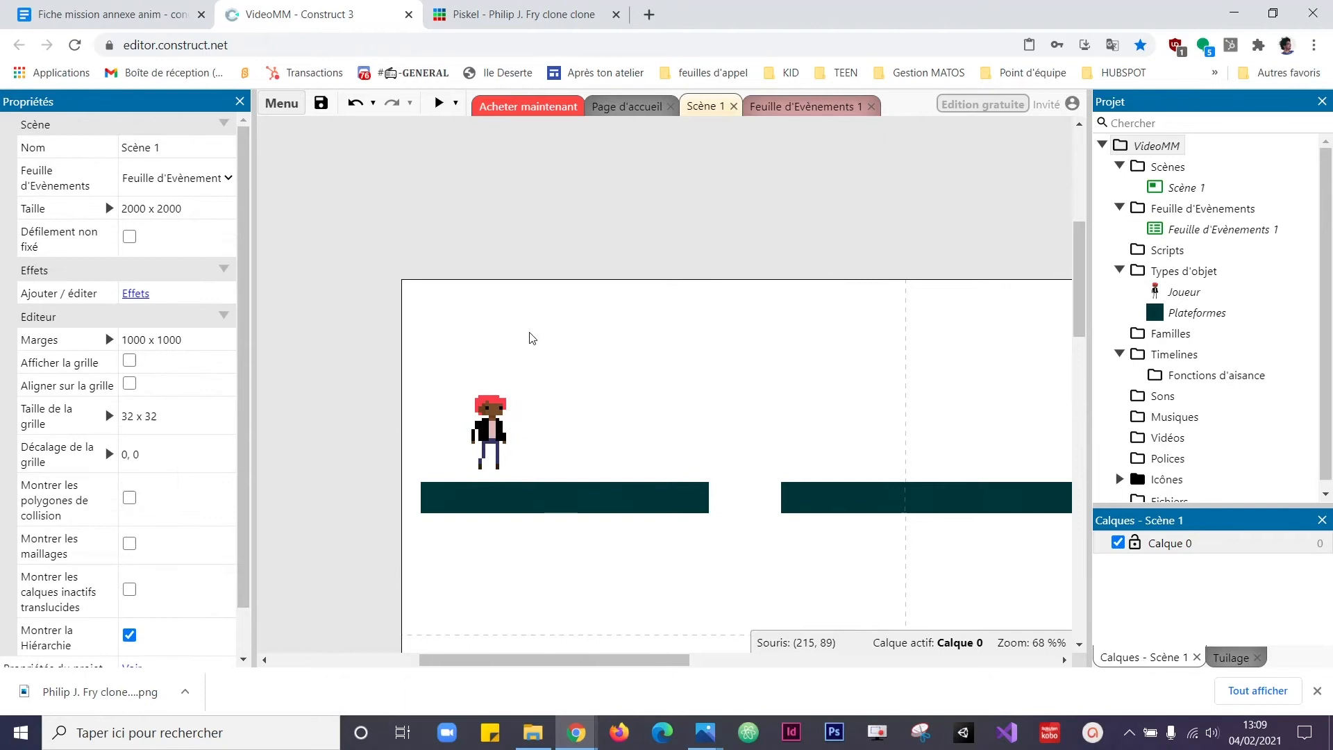
pyautogui.click(499, 445)
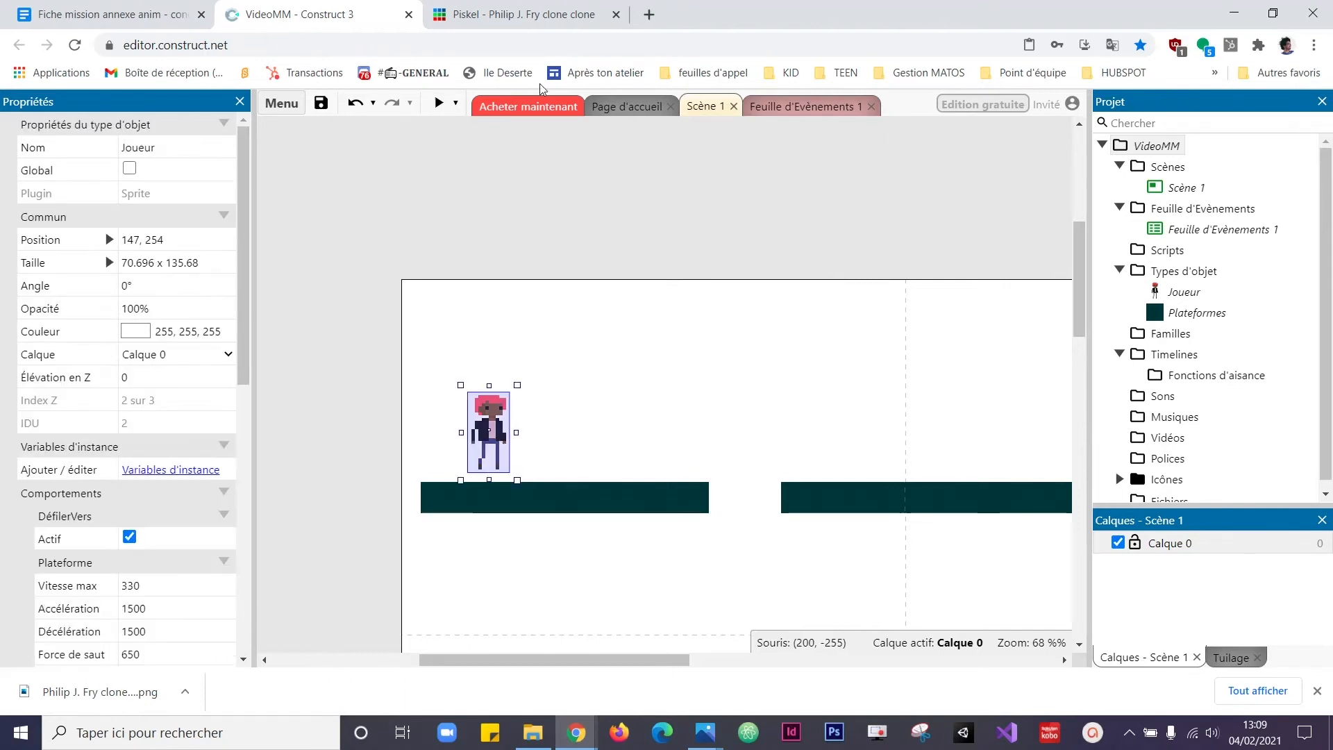
# Step: Open the event sheet Feuille d'Evènements 1
pyautogui.click(802, 105)
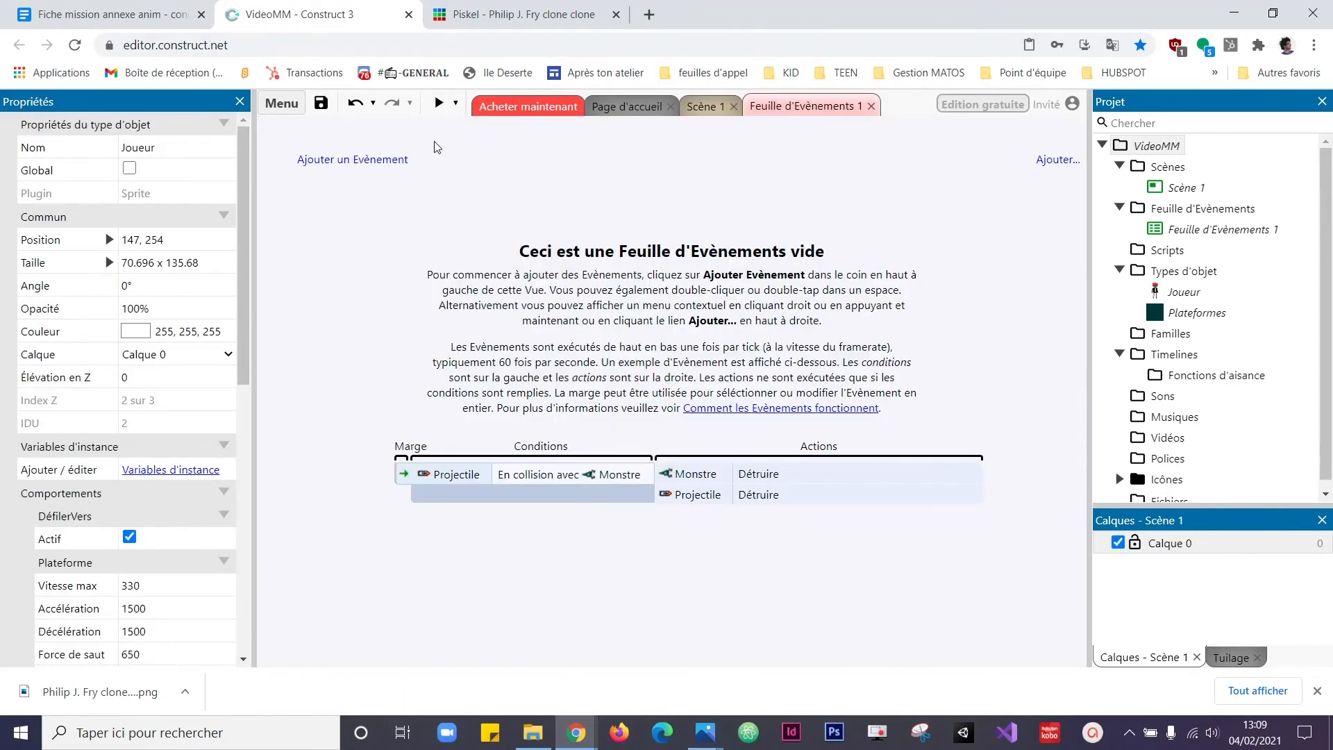
# Step: Add an event for Joueur with the Plateforme condition "Est en saut"
pyautogui.click(359, 161)
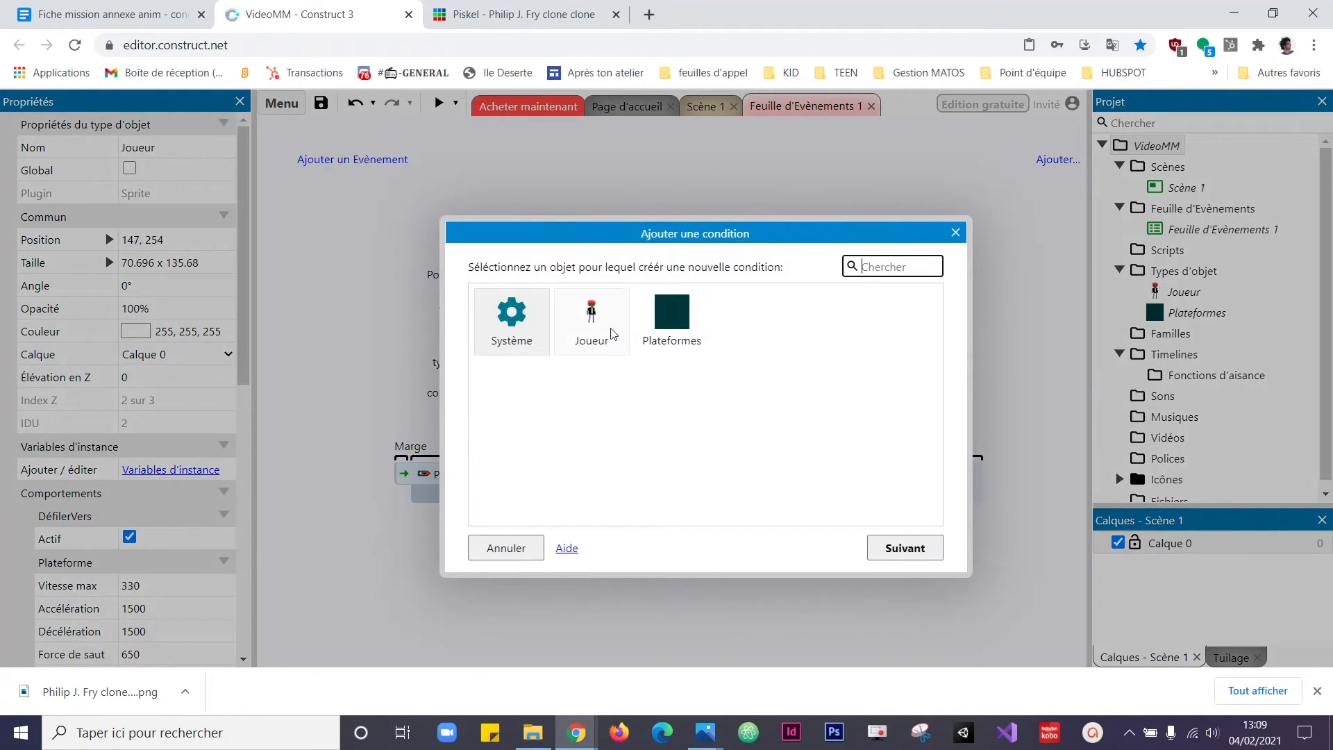
pyautogui.doubleClick(591, 323)
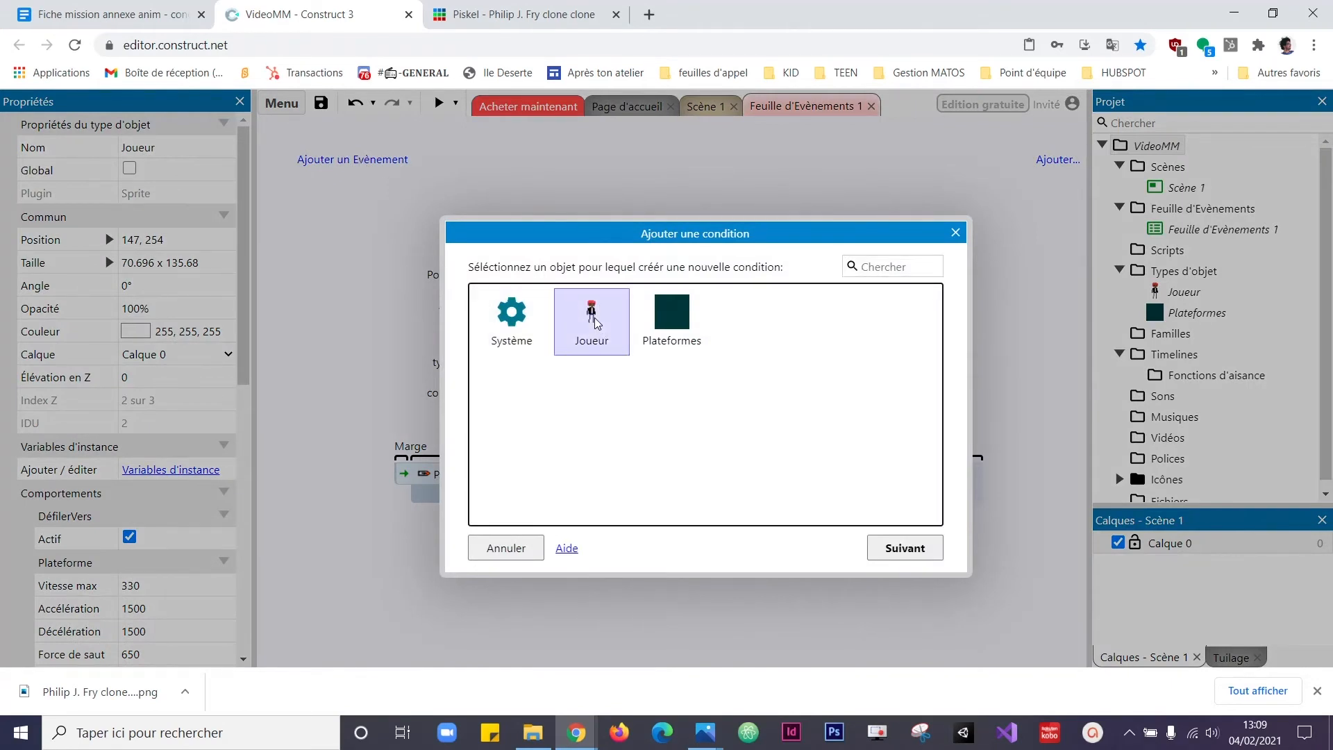
pyautogui.moveTo(938, 323); pyautogui.dragTo(946, 441)
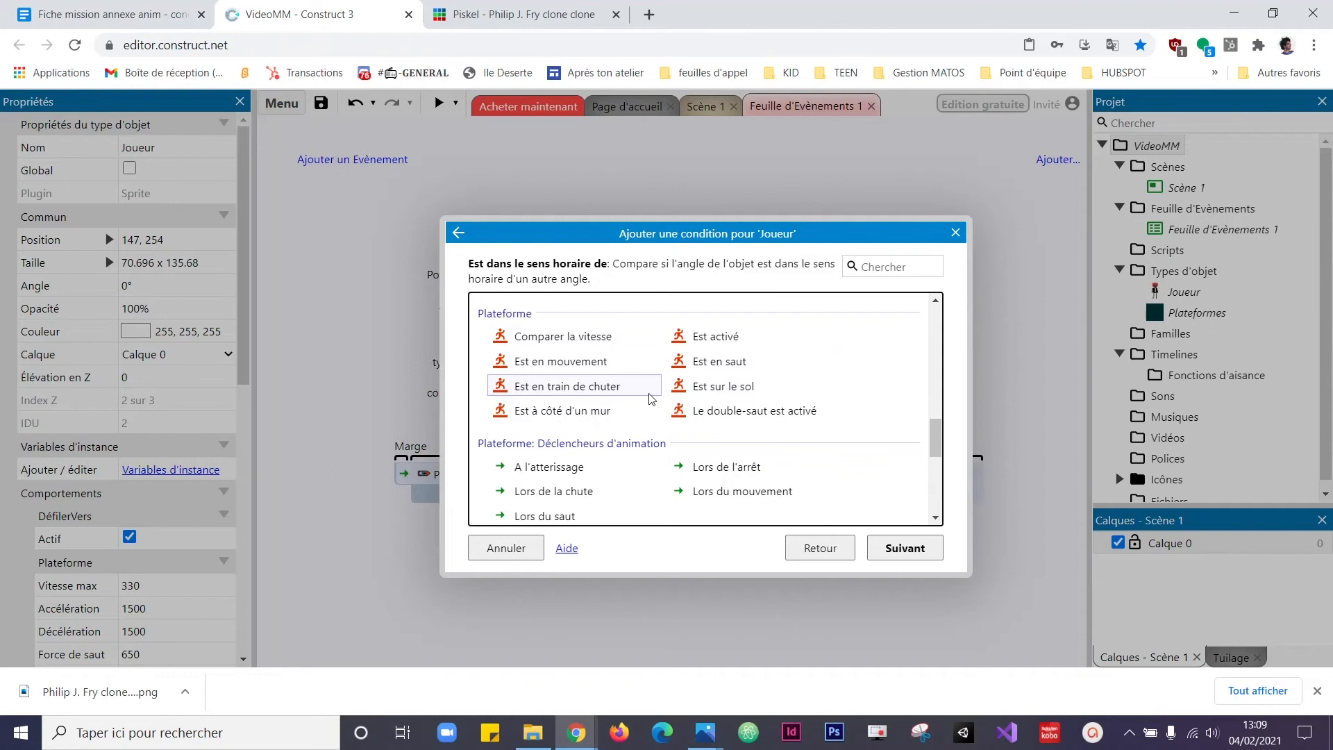
pyautogui.doubleClick(719, 362)
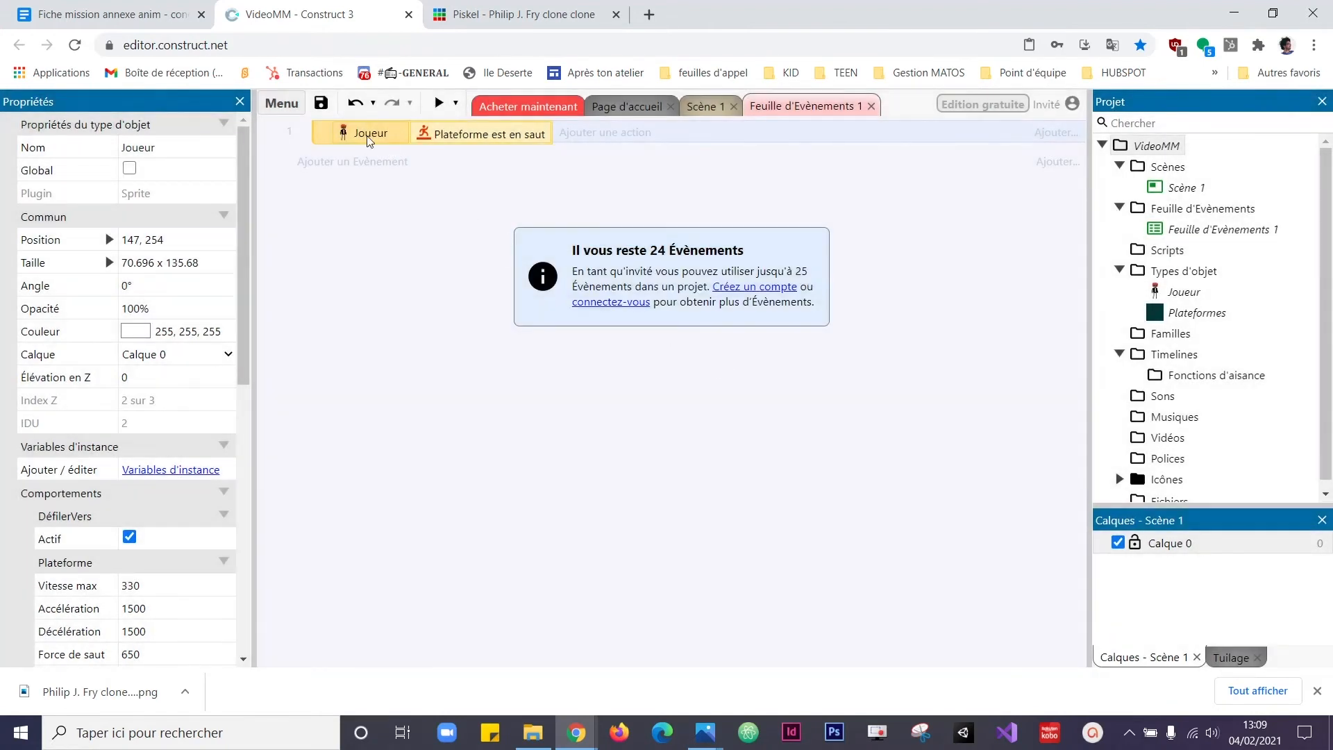
# Step: Give the jump event a Joueur action that sets the animation to "Sauter", played from the beginning
pyautogui.click(604, 133)
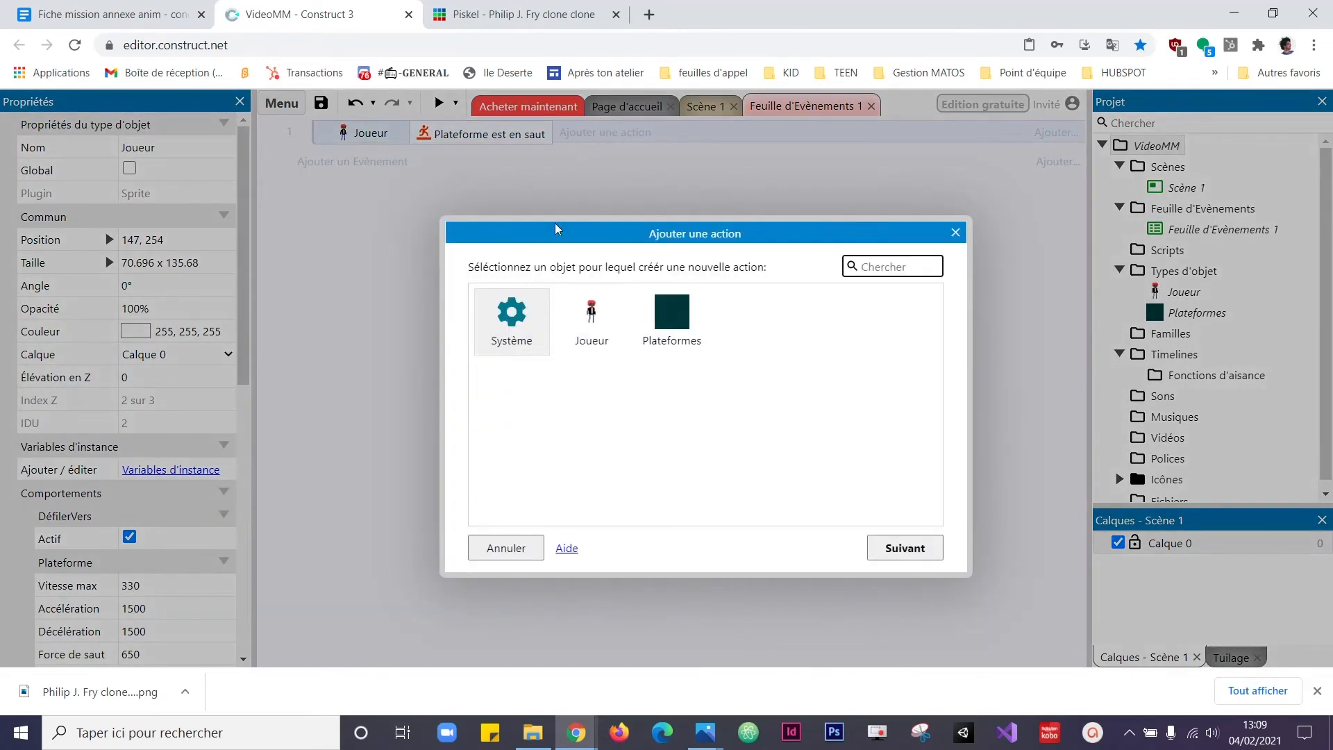
pyautogui.doubleClick(600, 318)
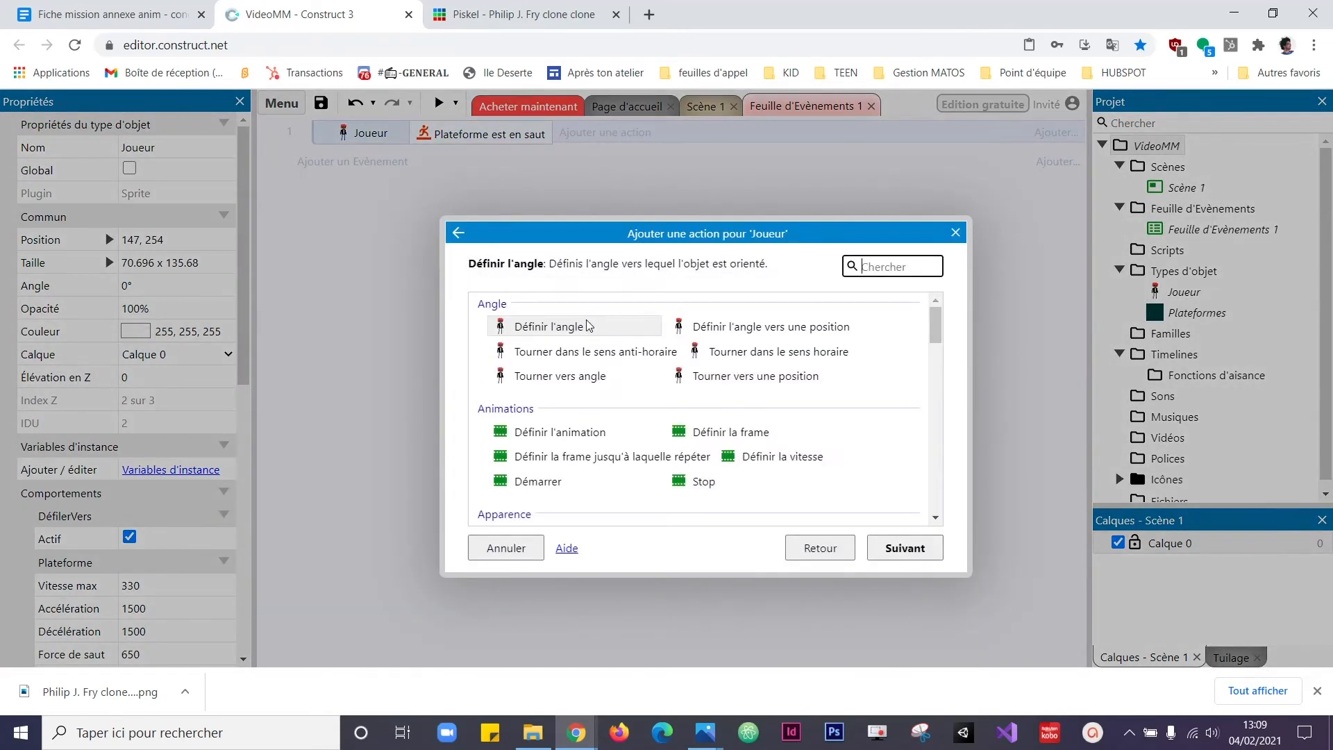
pyautogui.doubleClick(594, 432)
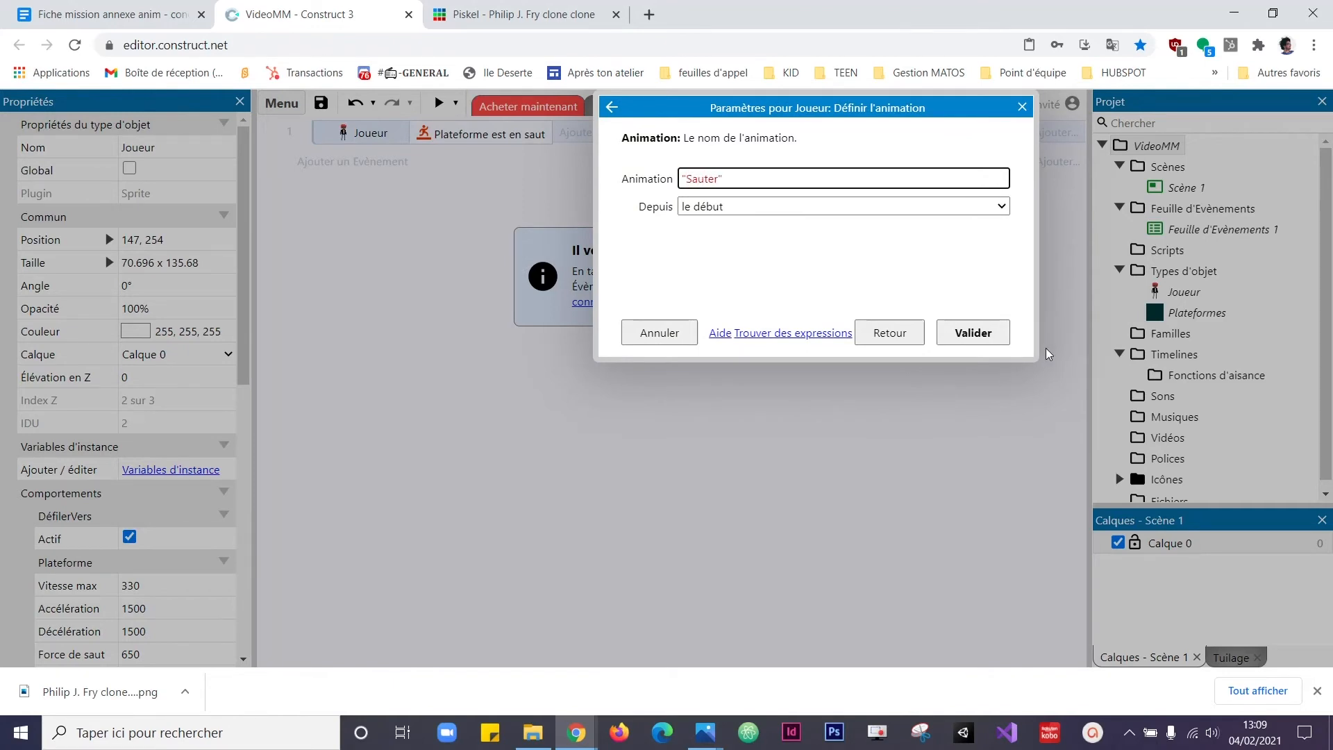
pyautogui.click(1000, 339)
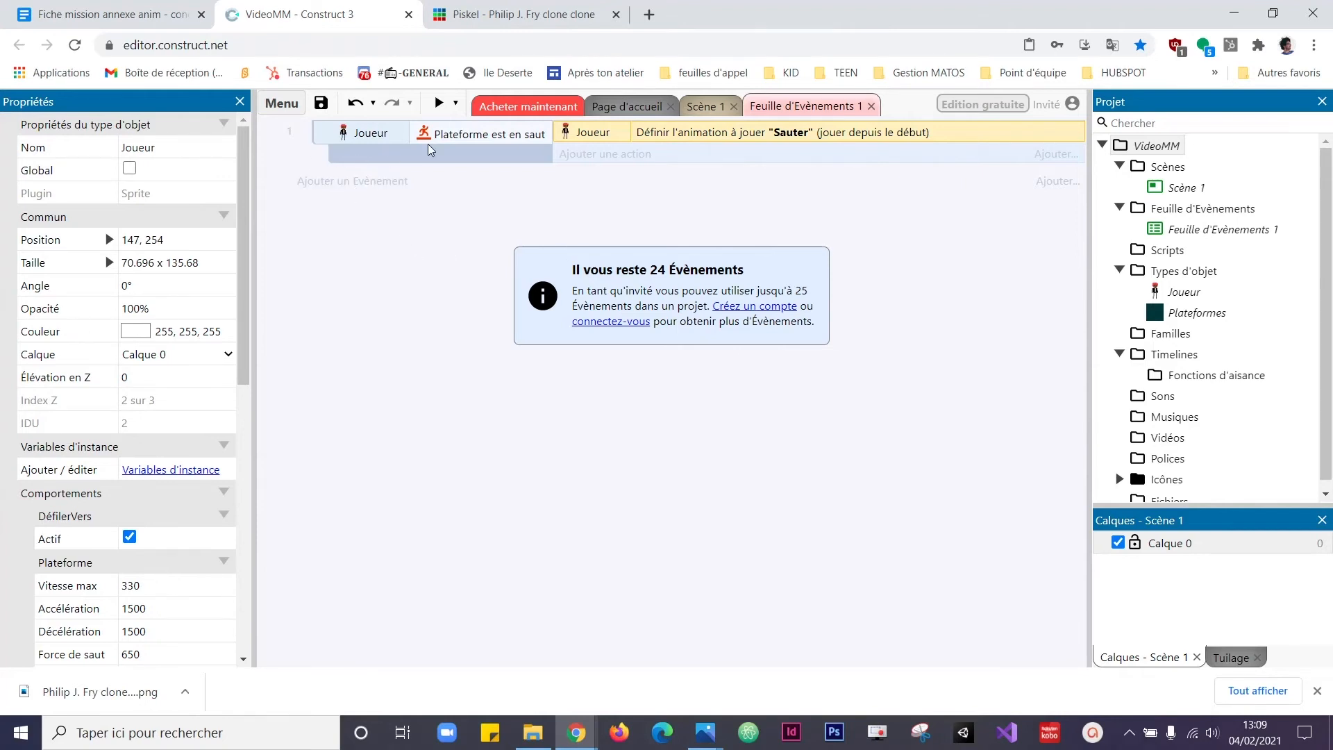
# Step: Add a second event for Joueur with the Plateforme condition "Est en mouvement"
pyautogui.click(341, 182)
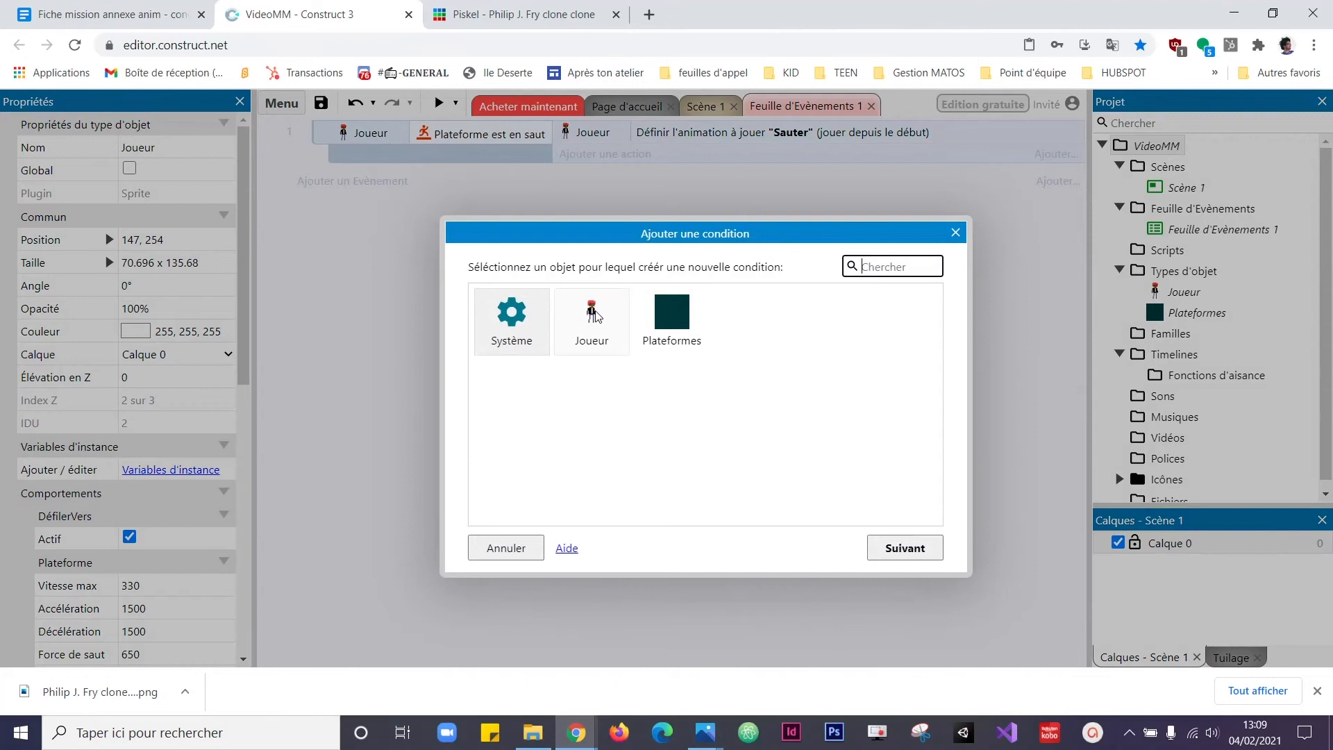
pyautogui.doubleClick(591, 316)
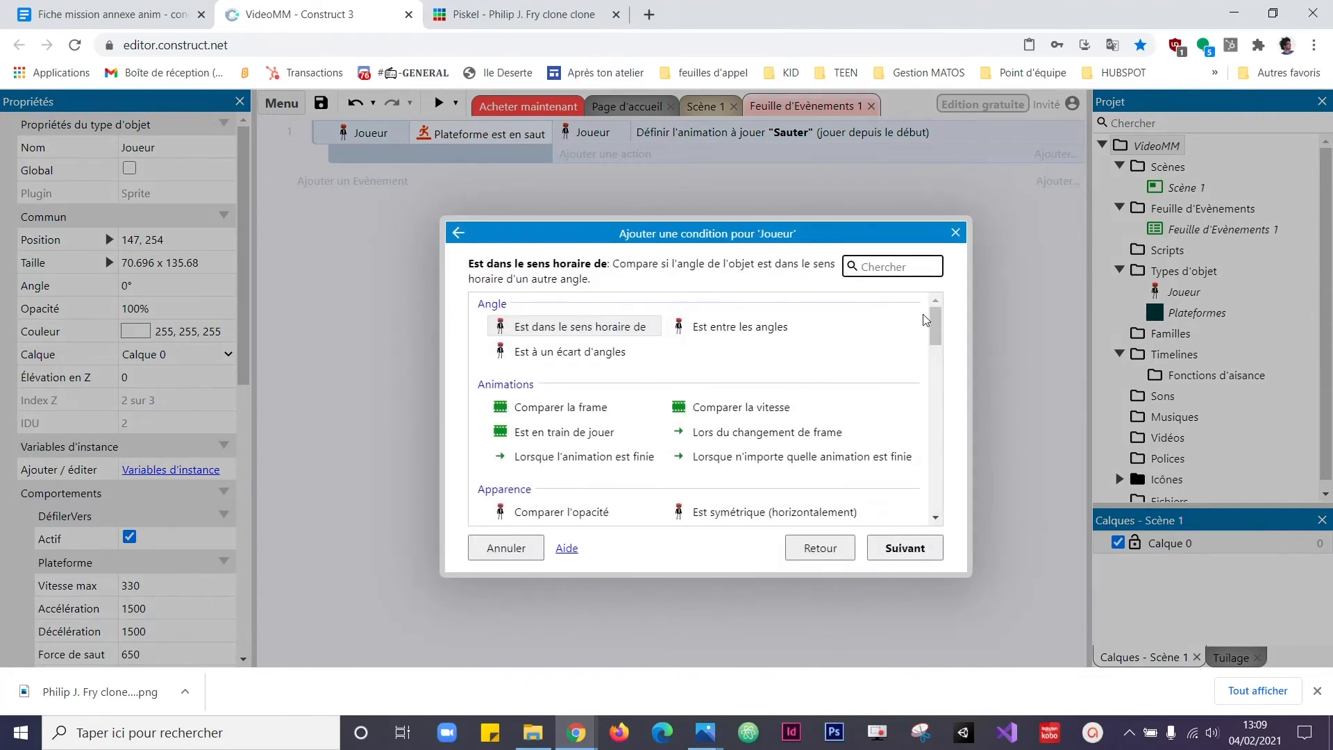
pyautogui.moveTo(936, 324); pyautogui.dragTo(936, 345)
pyautogui.scroll(-8, 619, 381)
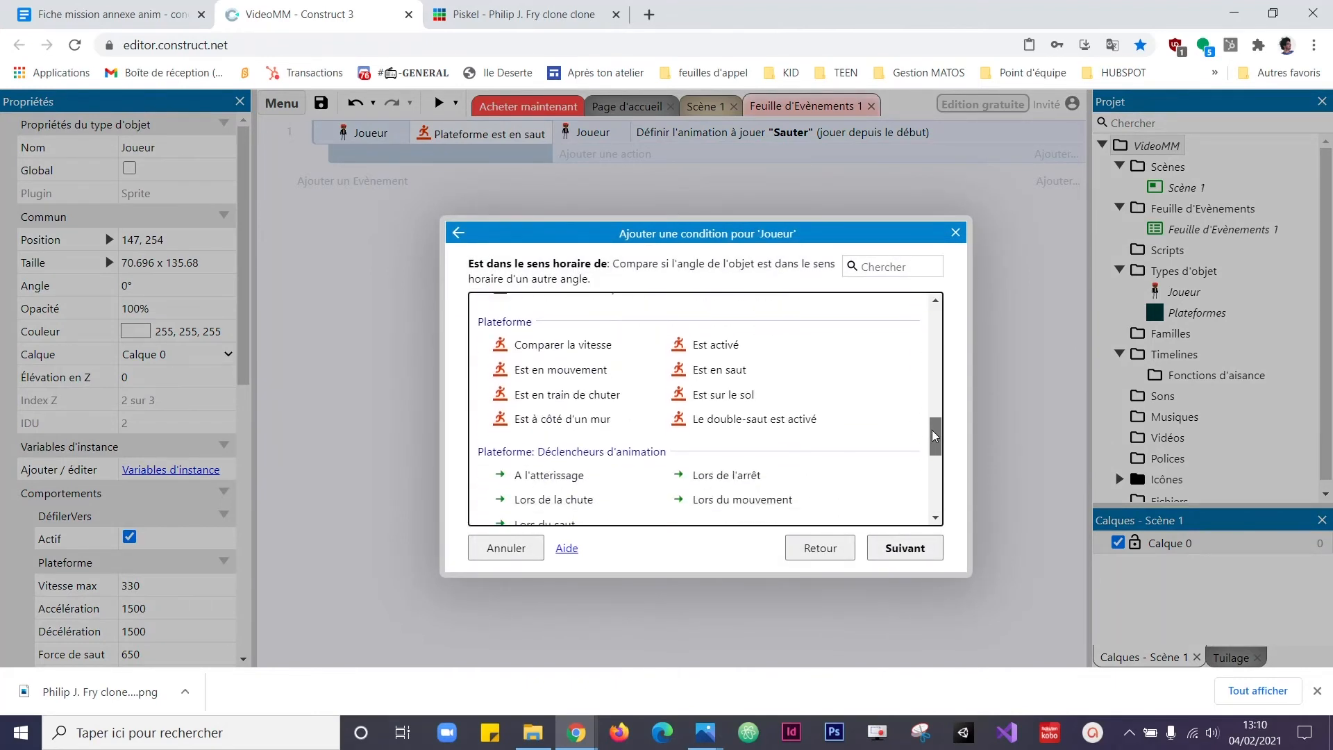
pyautogui.doubleClick(585, 375)
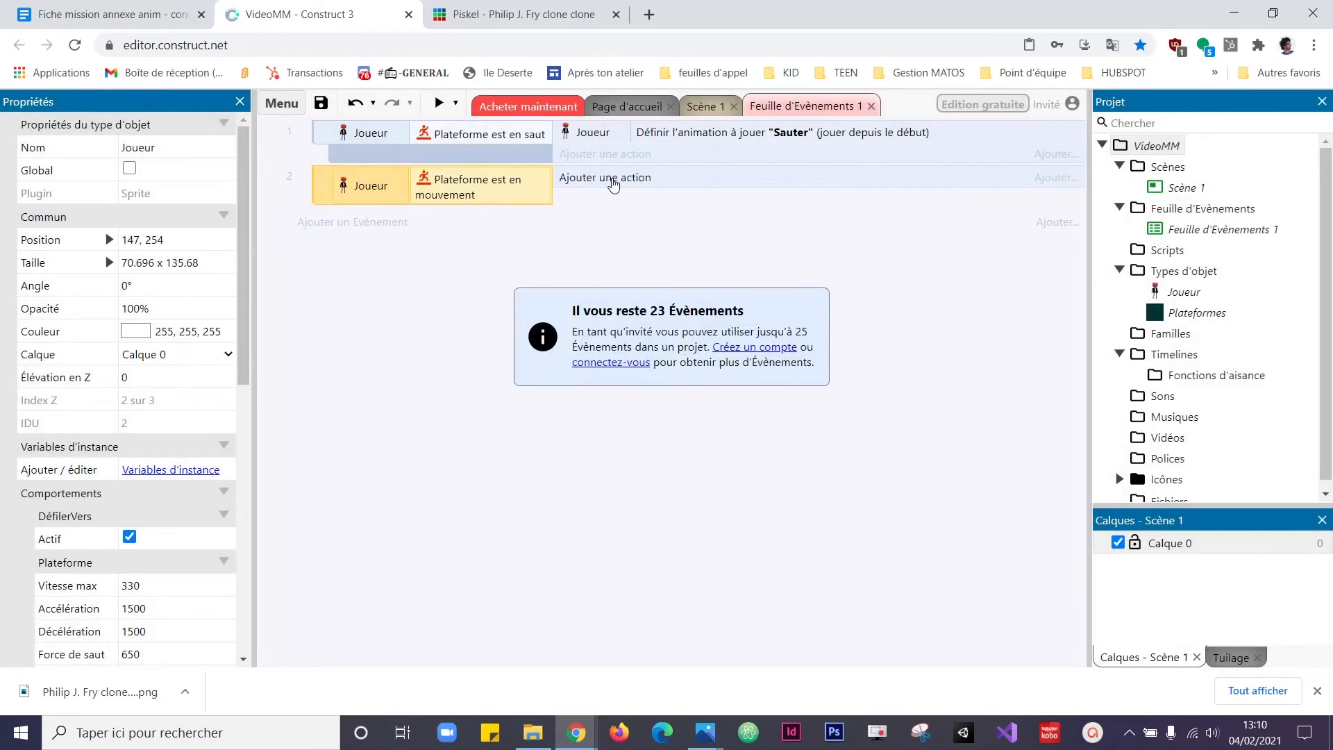
# Step: Give the movement event a Joueur action that sets the animation to "Courir", played from the beginning
pyautogui.click(587, 177)
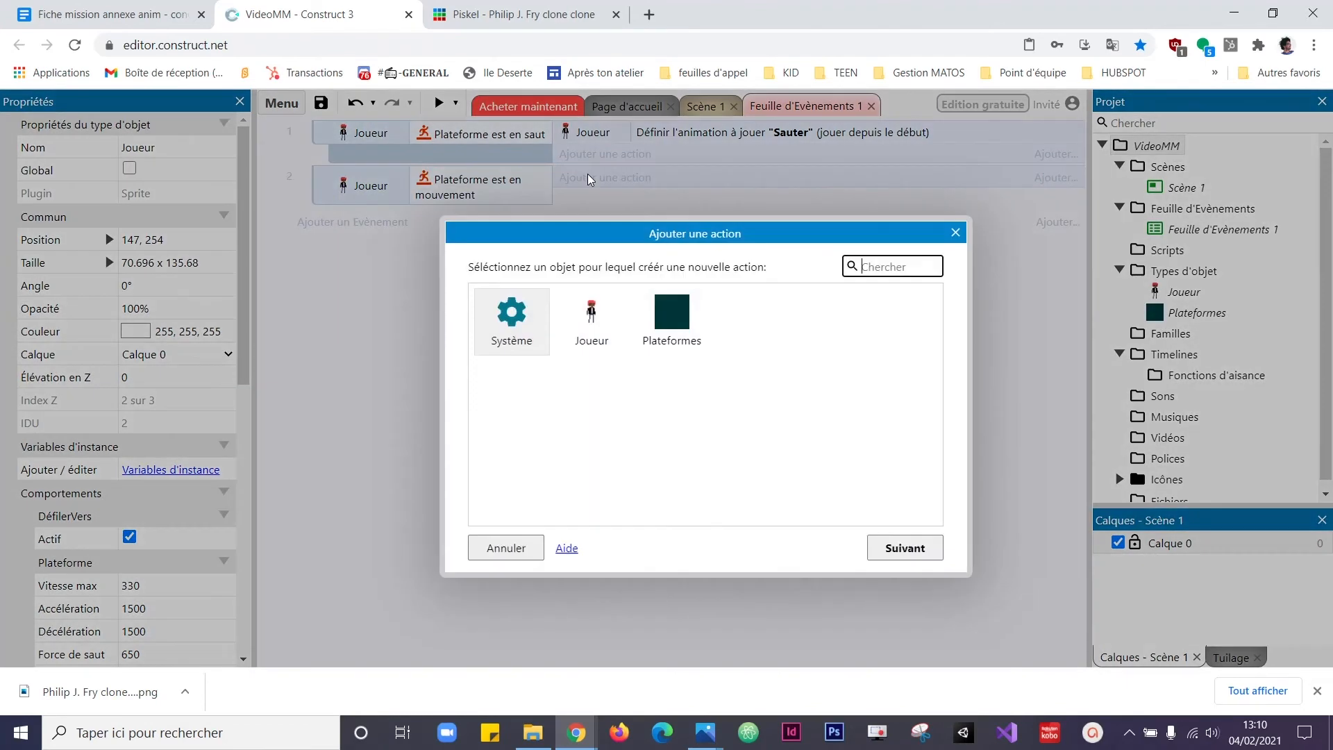
pyautogui.doubleClick(591, 313)
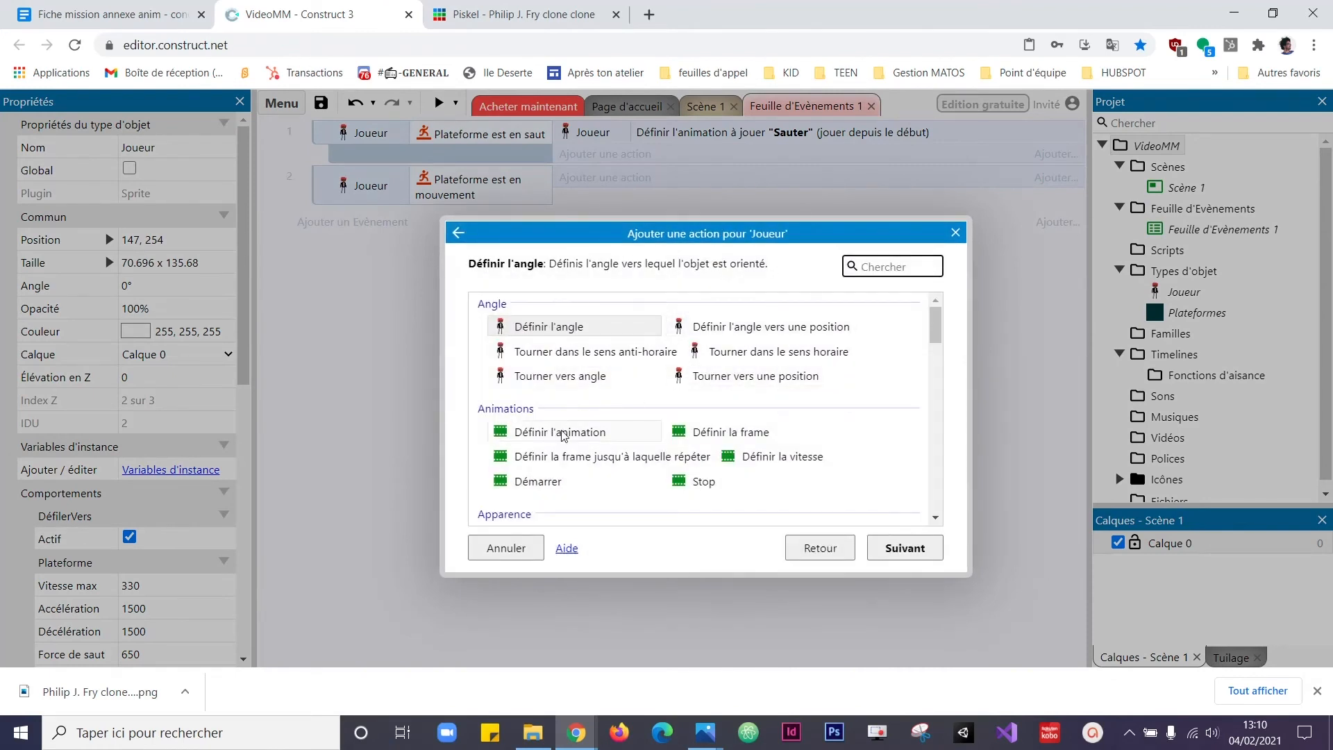
pyautogui.doubleClick(609, 435)
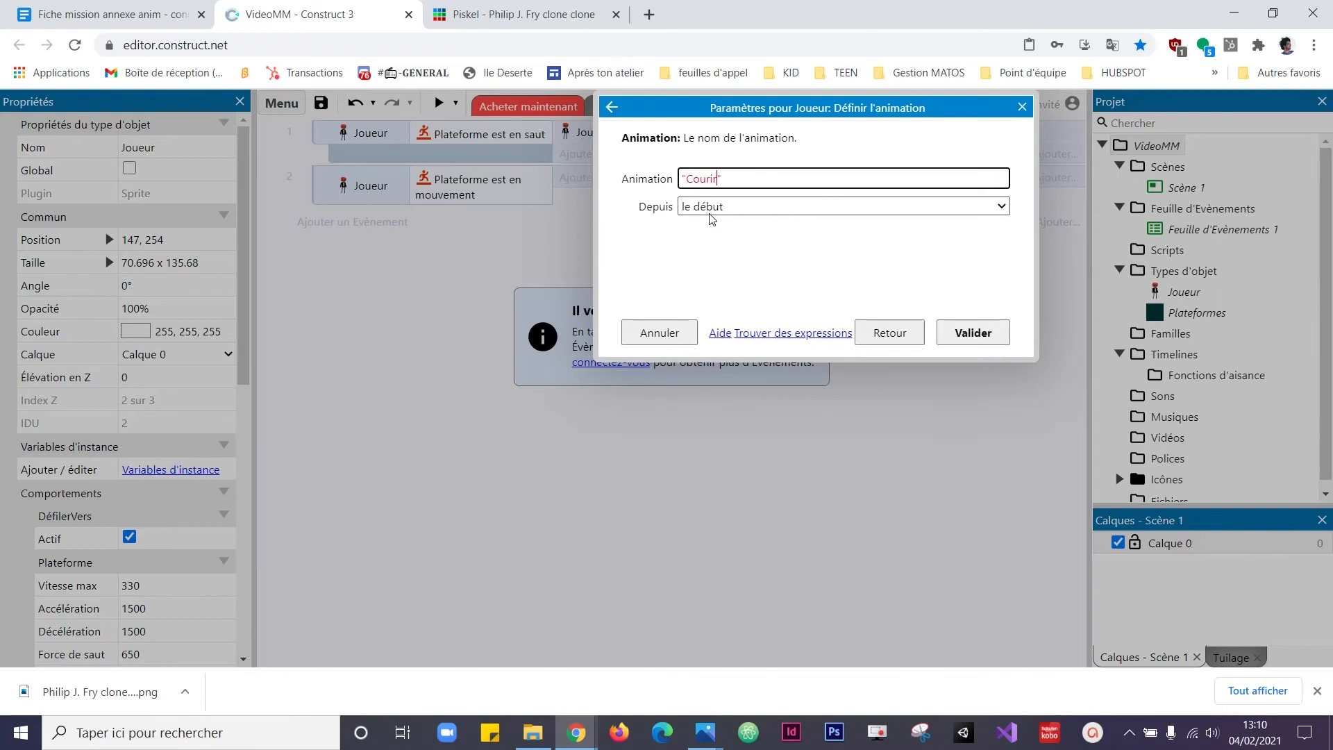
pyautogui.click(972, 333)
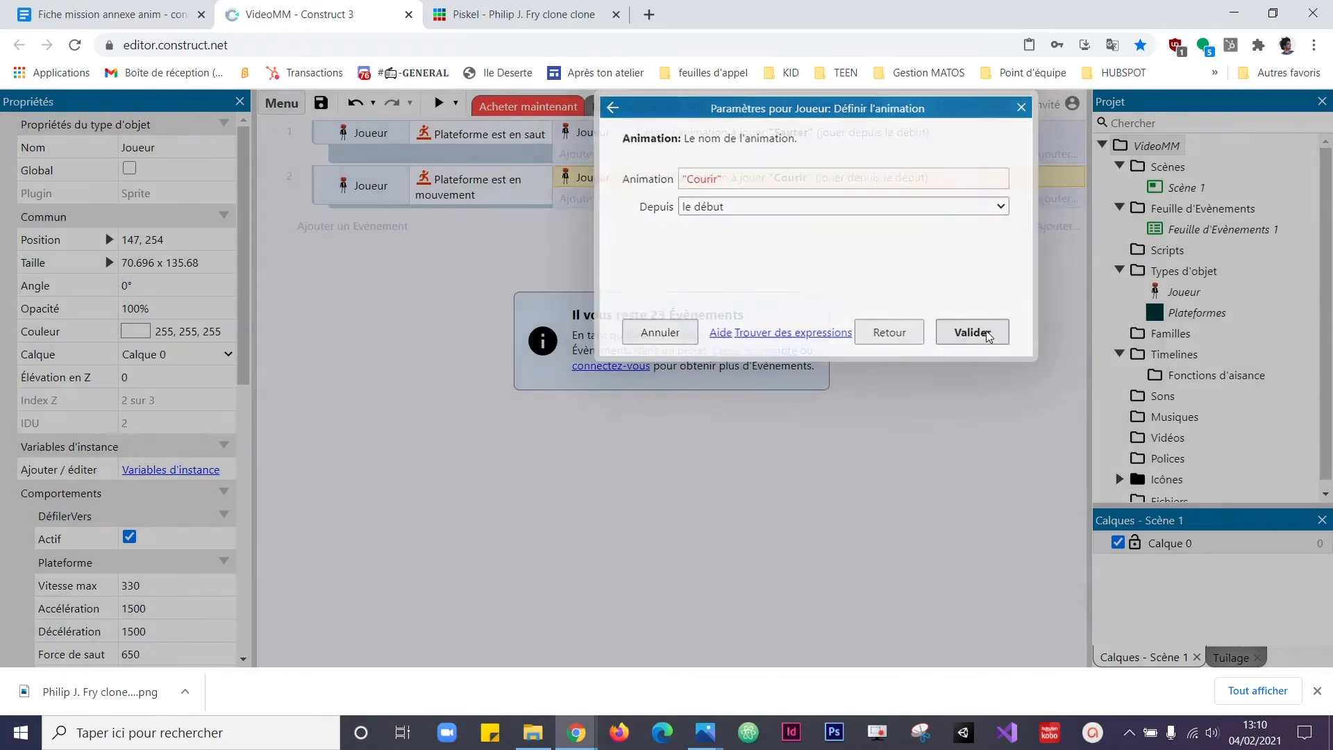
# Step: Add the Joueur Plateforme condition "Est sur le sol" to the movement event as another condition
pyautogui.click(330, 277)
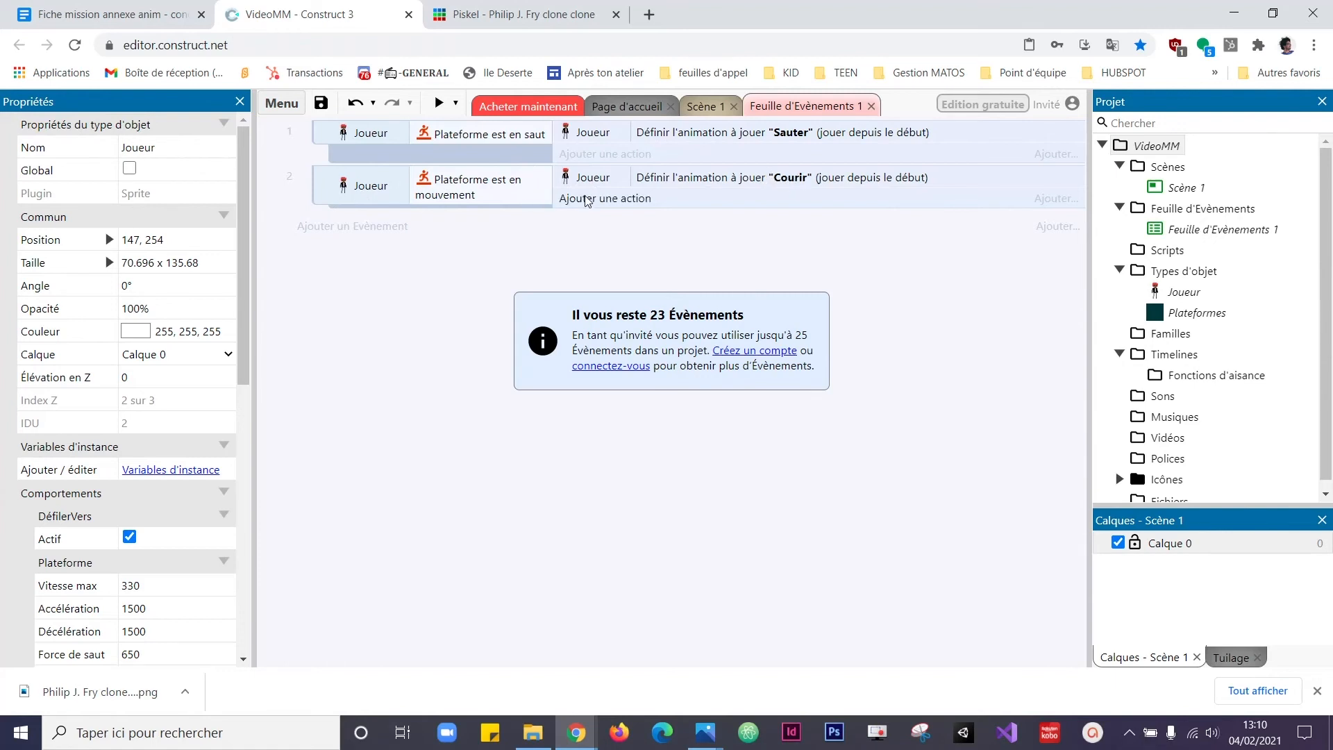
pyautogui.click(426, 203)
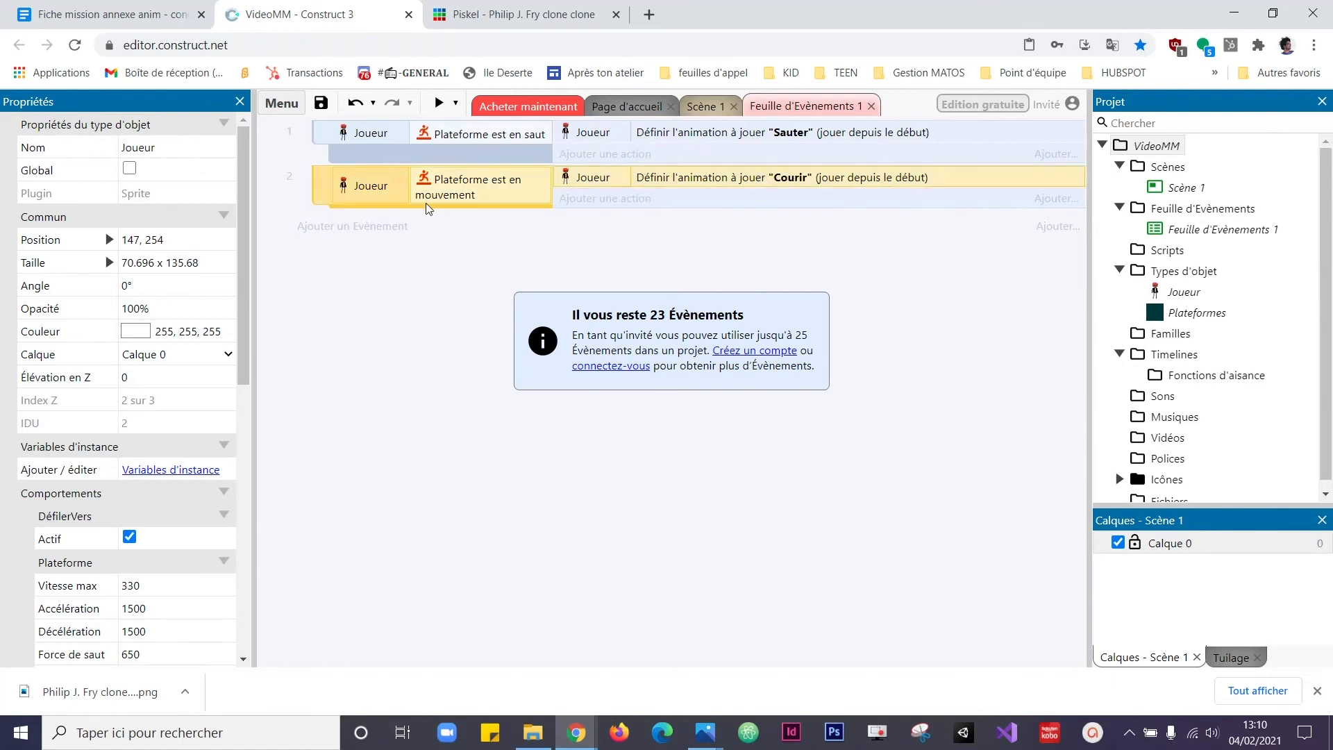
pyautogui.rightClick(324, 188)
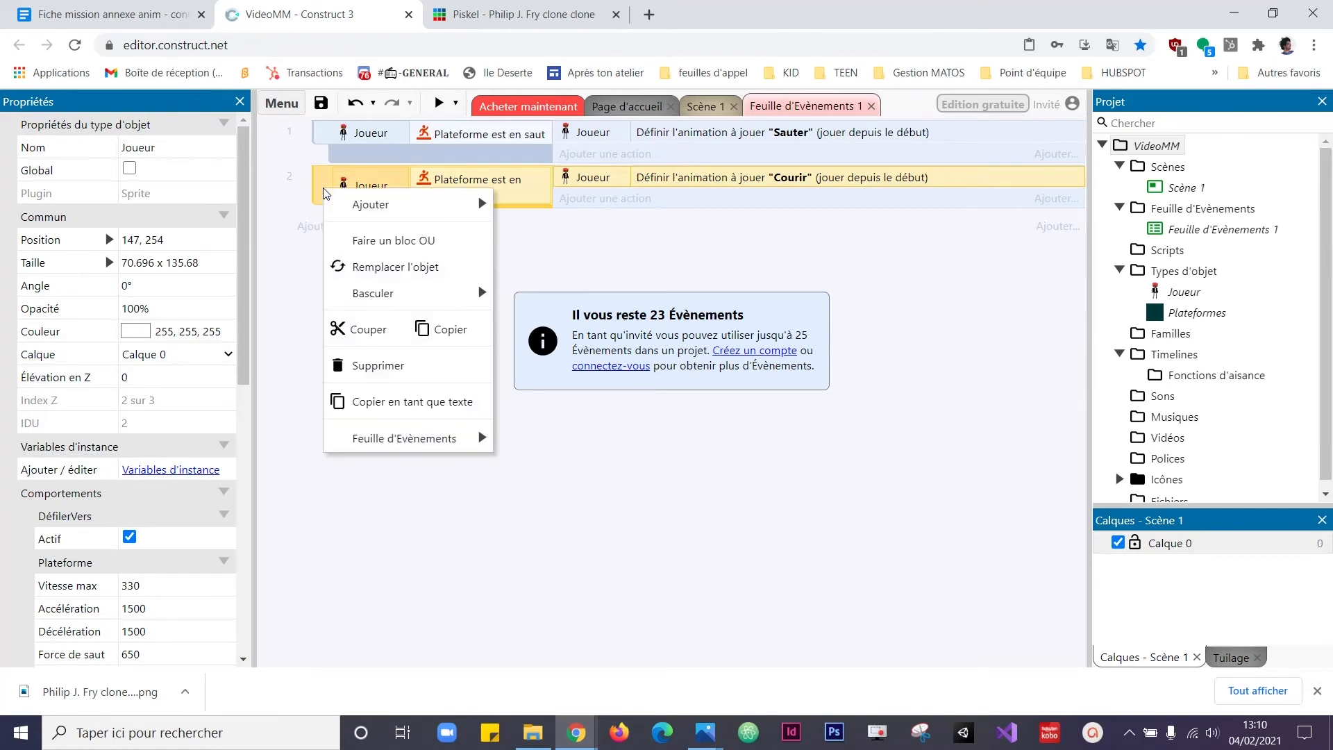
pyautogui.moveTo(334, 203)
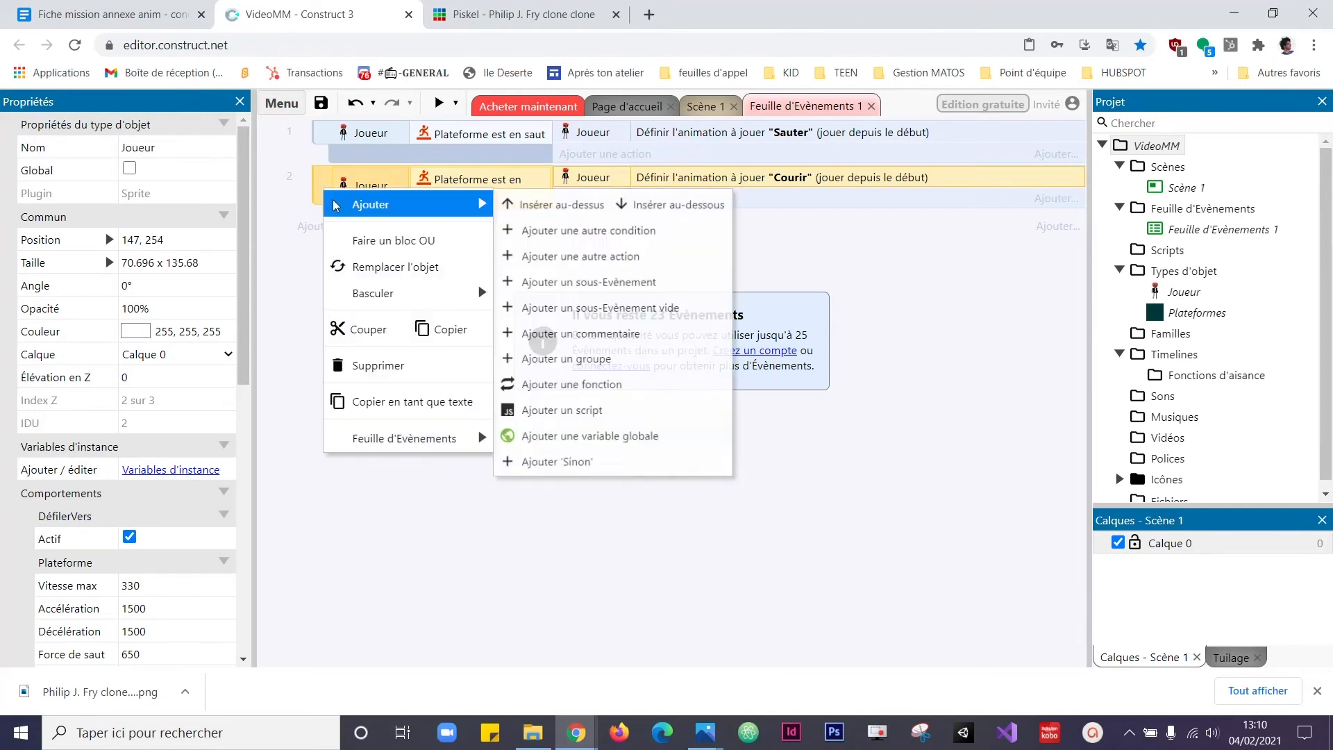
pyautogui.click(596, 233)
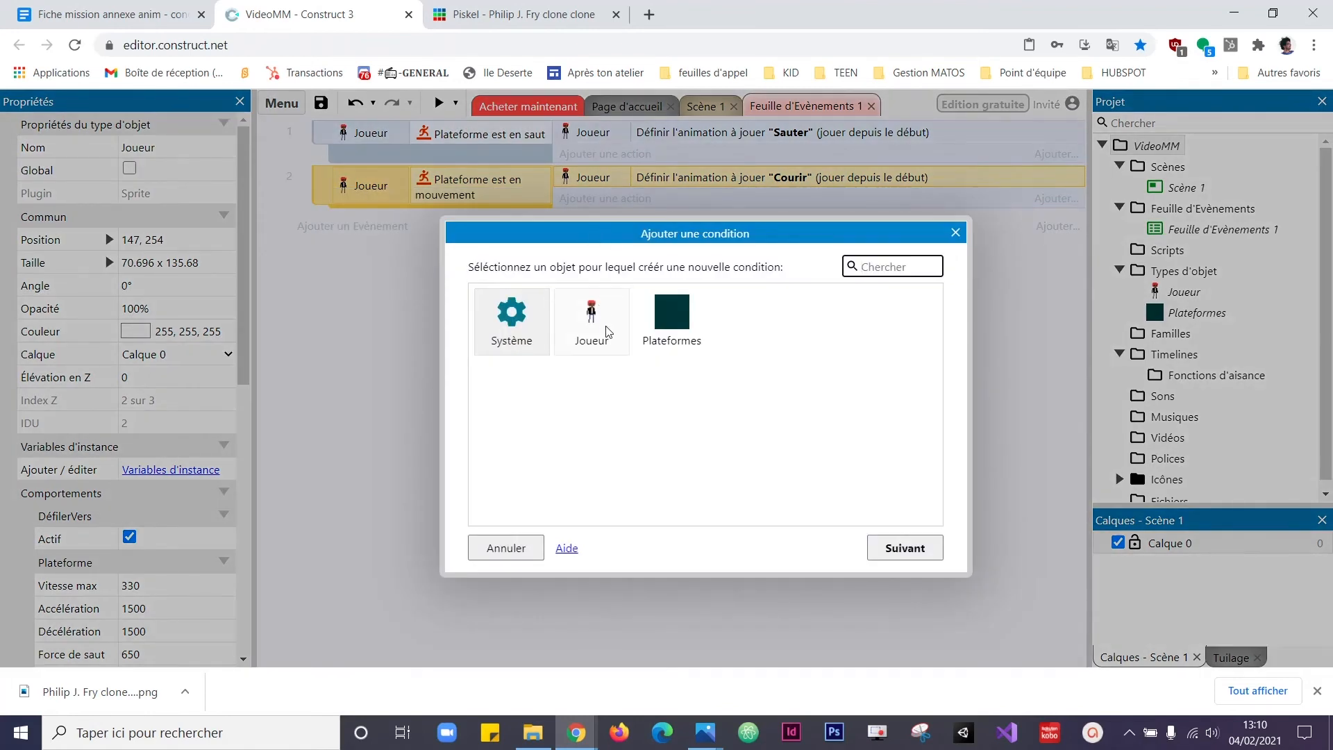
pyautogui.doubleClick(592, 316)
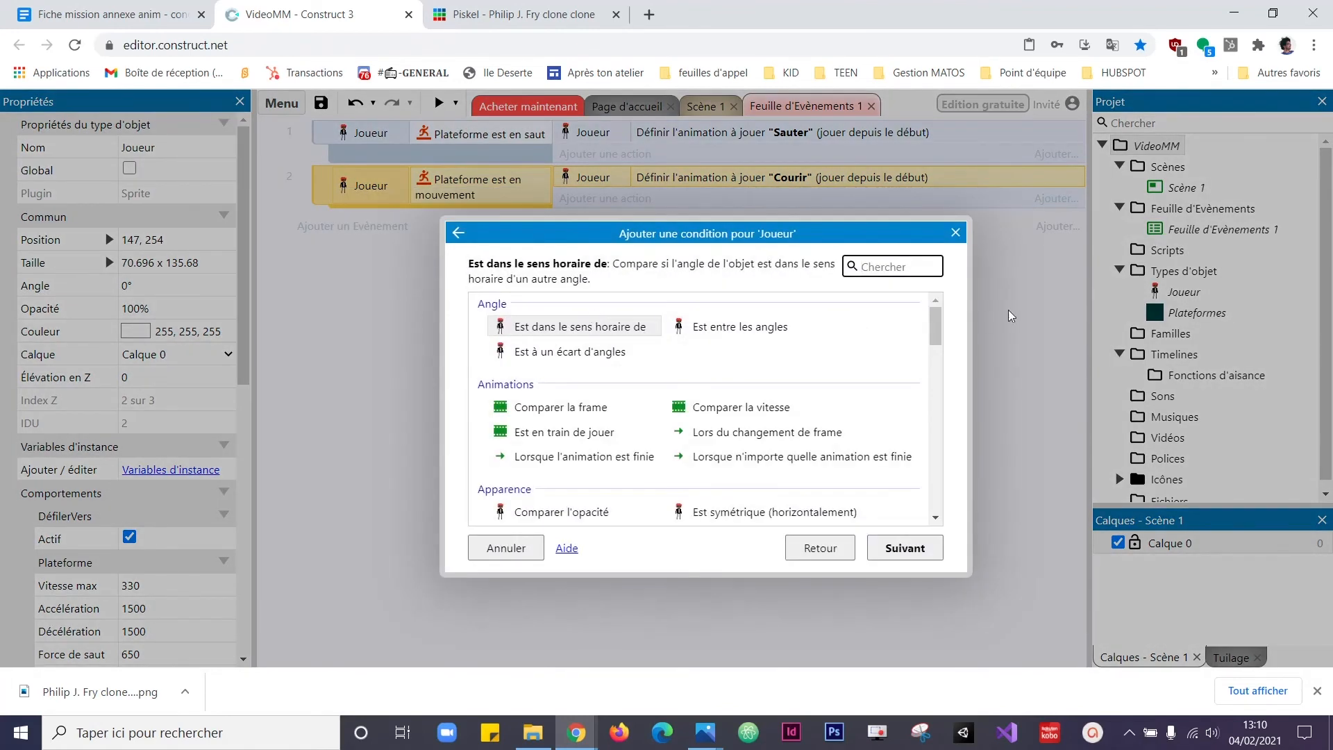
pyautogui.moveTo(934, 326); pyautogui.dragTo(934, 444)
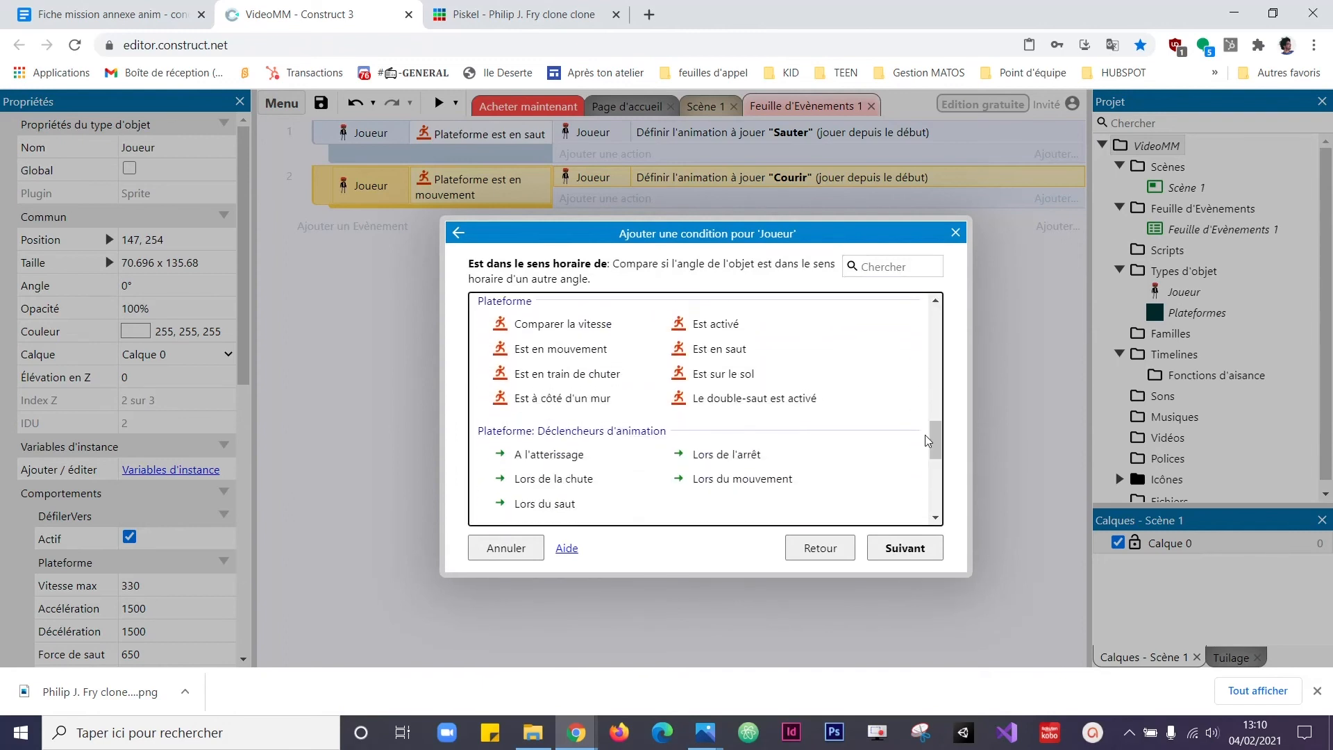
pyautogui.doubleClick(716, 375)
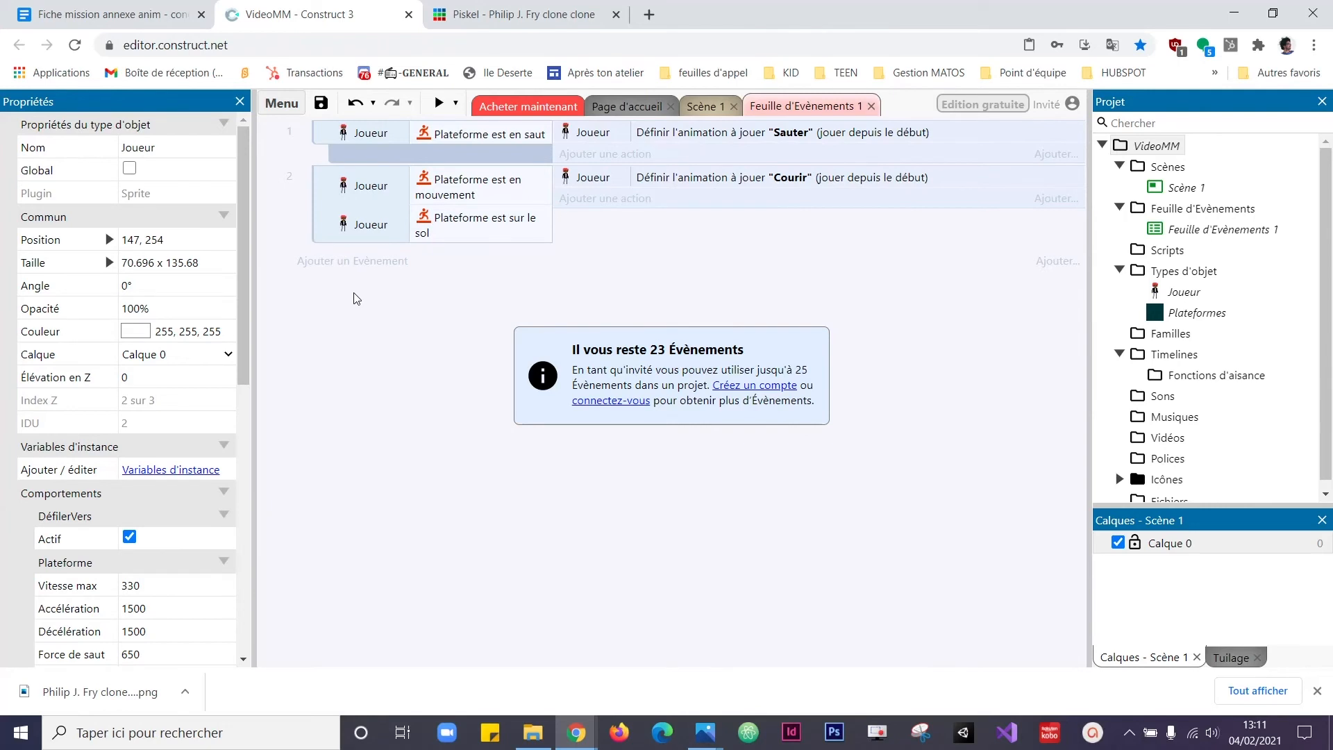
# Step: Add a third event for Joueur with the Plateforme condition "Comparer la vitesse", set to equal to 0
pyautogui.click(340, 266)
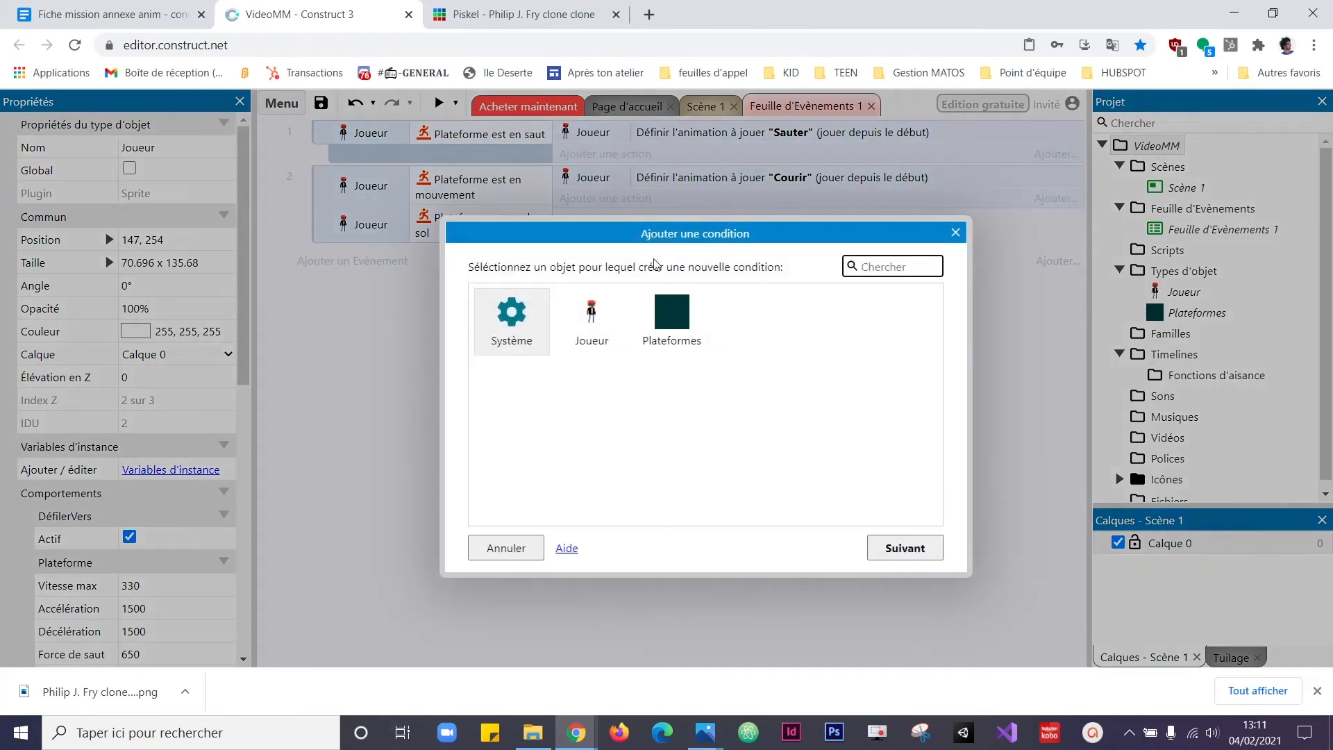
pyautogui.doubleClick(594, 321)
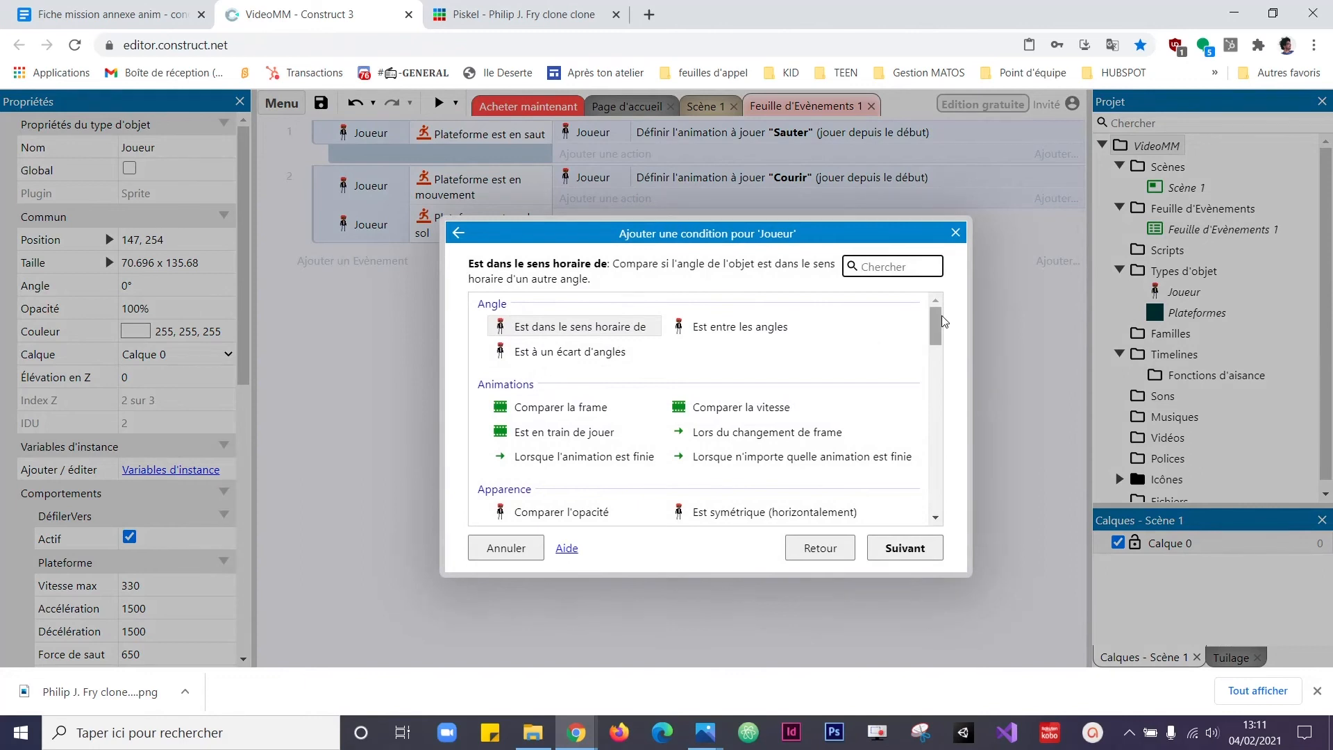
pyautogui.moveTo(942, 318); pyautogui.dragTo(928, 424)
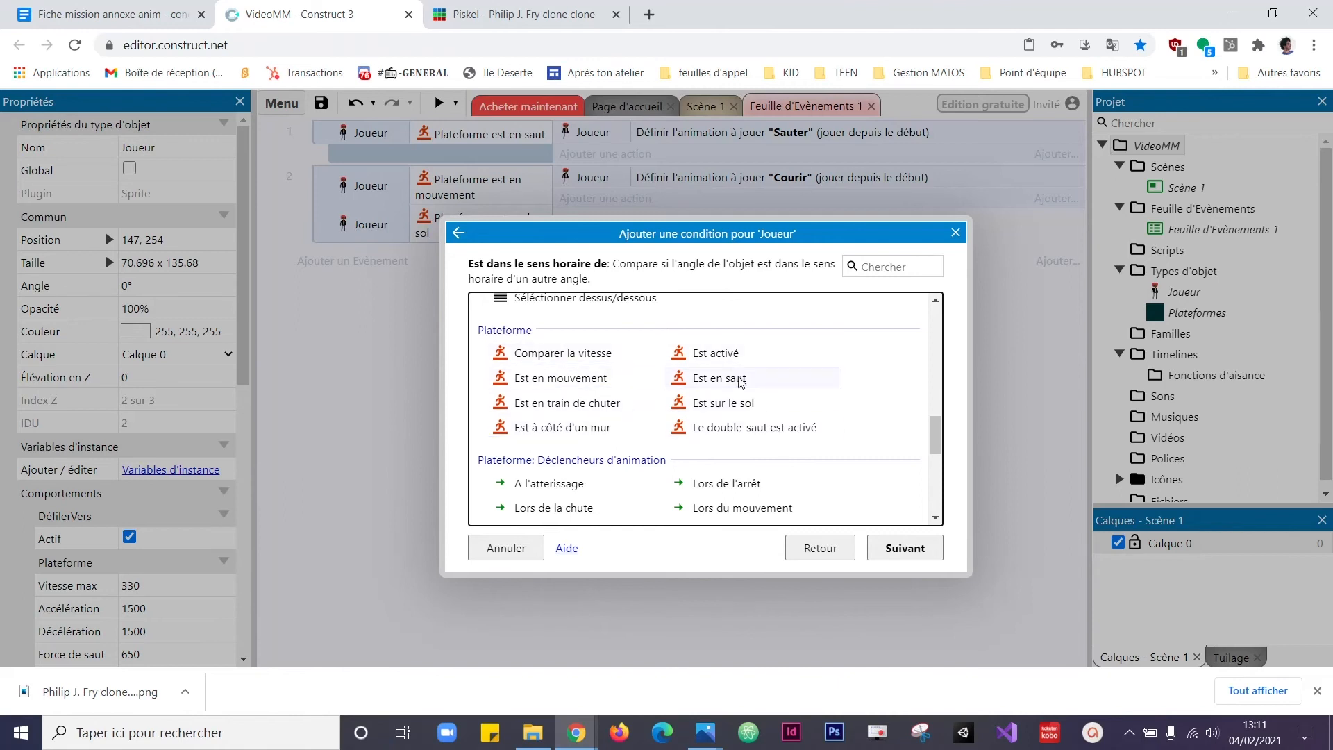
pyautogui.doubleClick(614, 358)
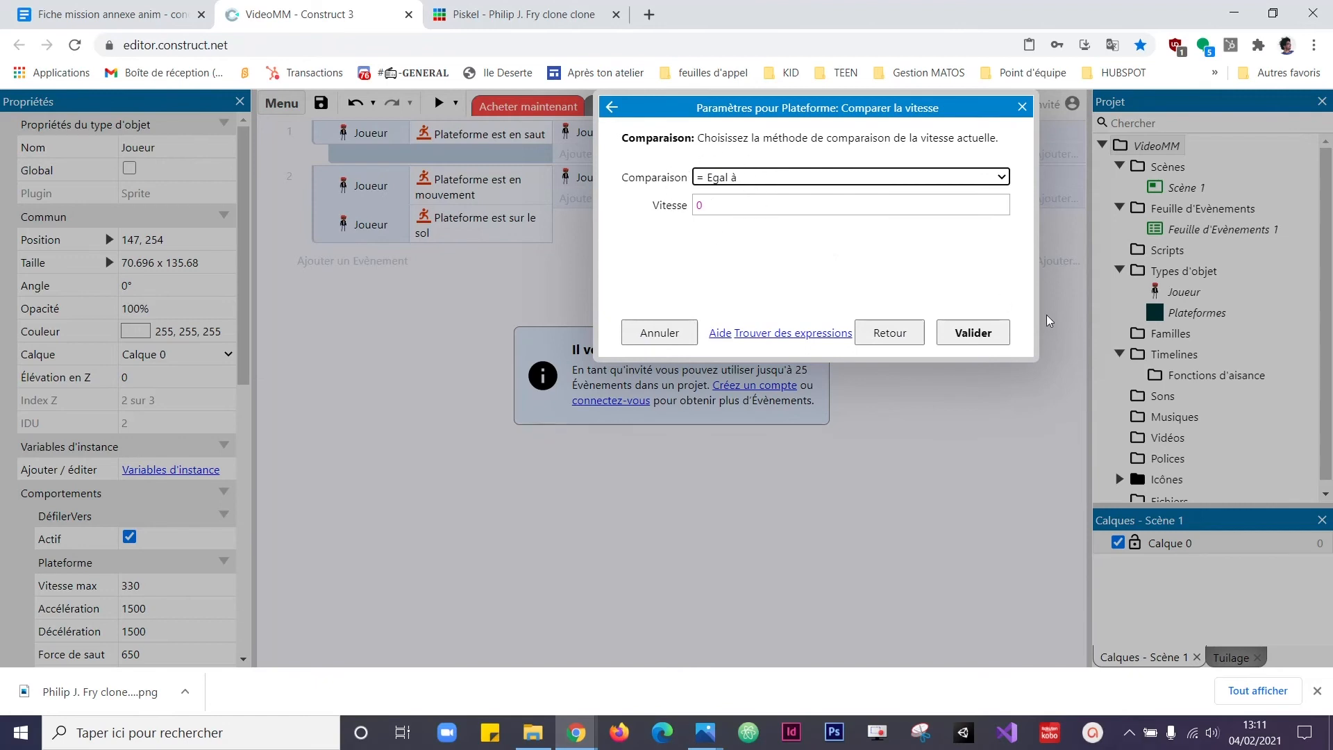
pyautogui.click(981, 337)
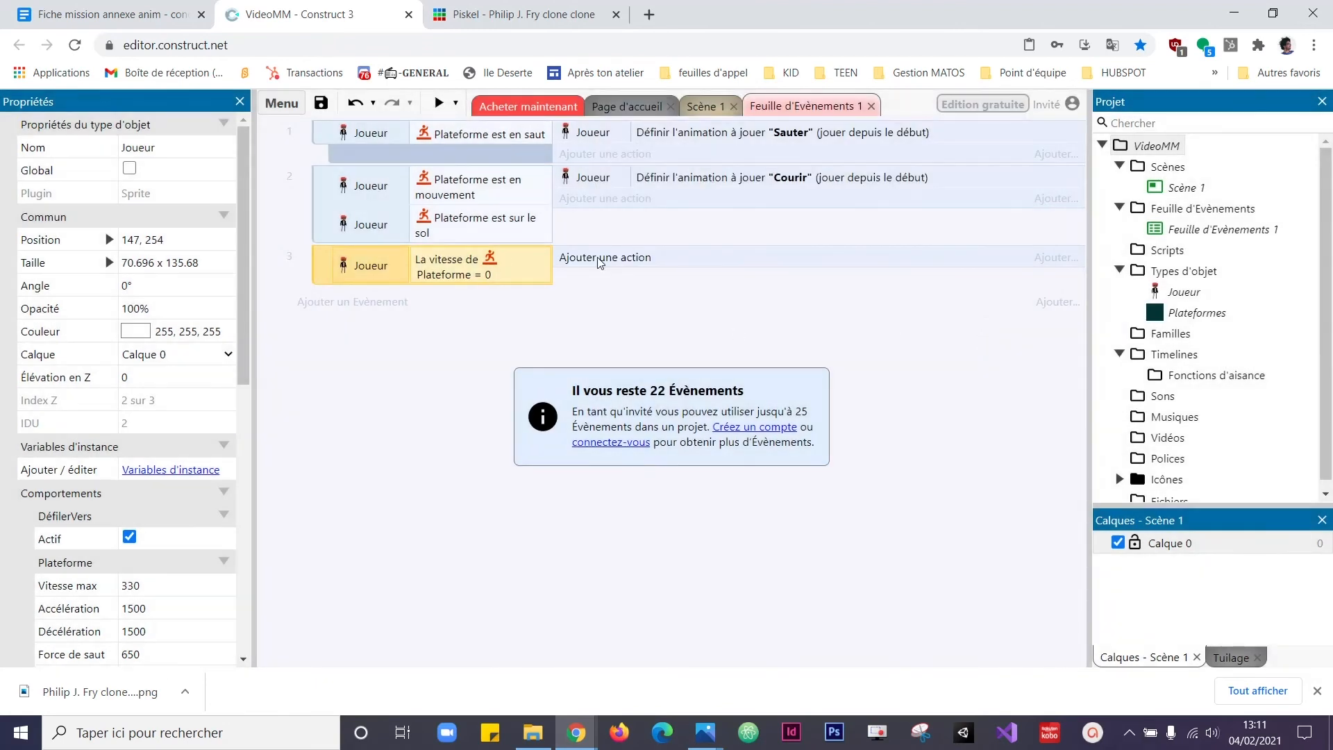
# Step: Give the zero-speed event a Joueur action that sets the animation to "Static", played from the beginning
pyautogui.click(599, 258)
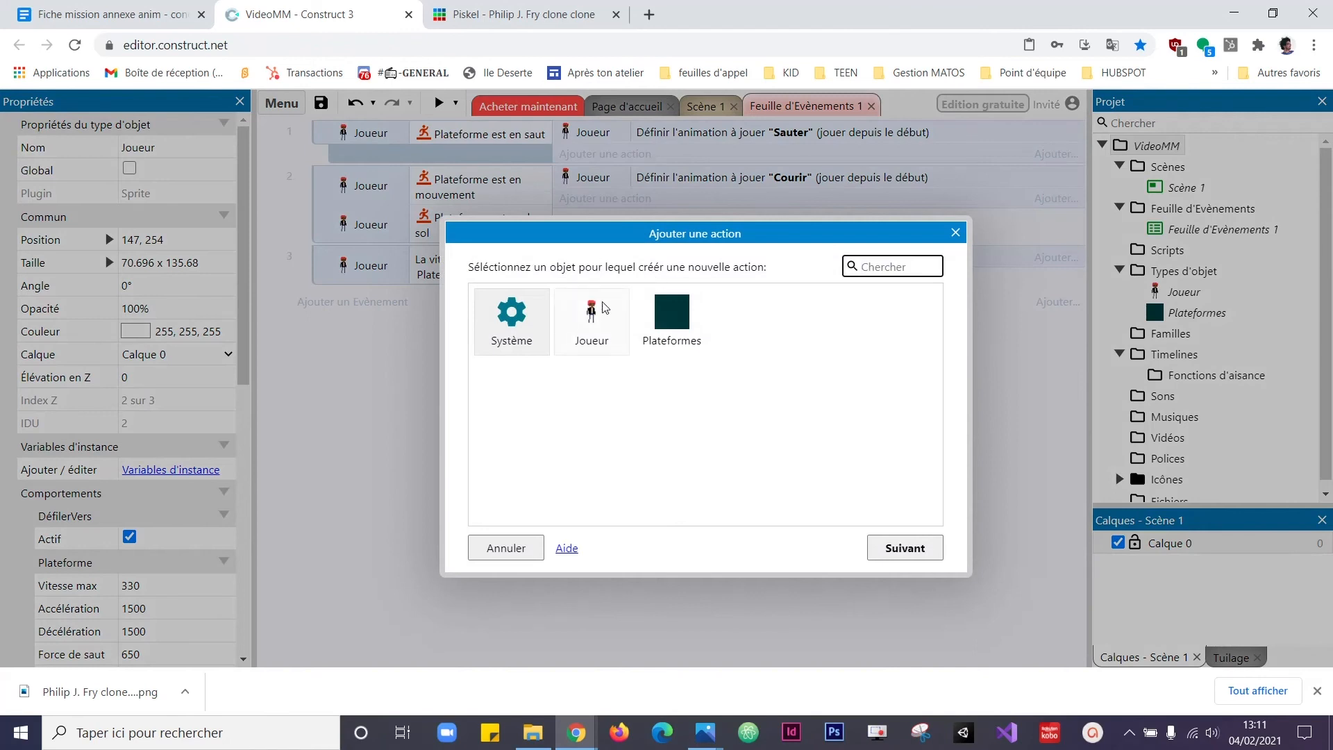
pyautogui.doubleClick(593, 314)
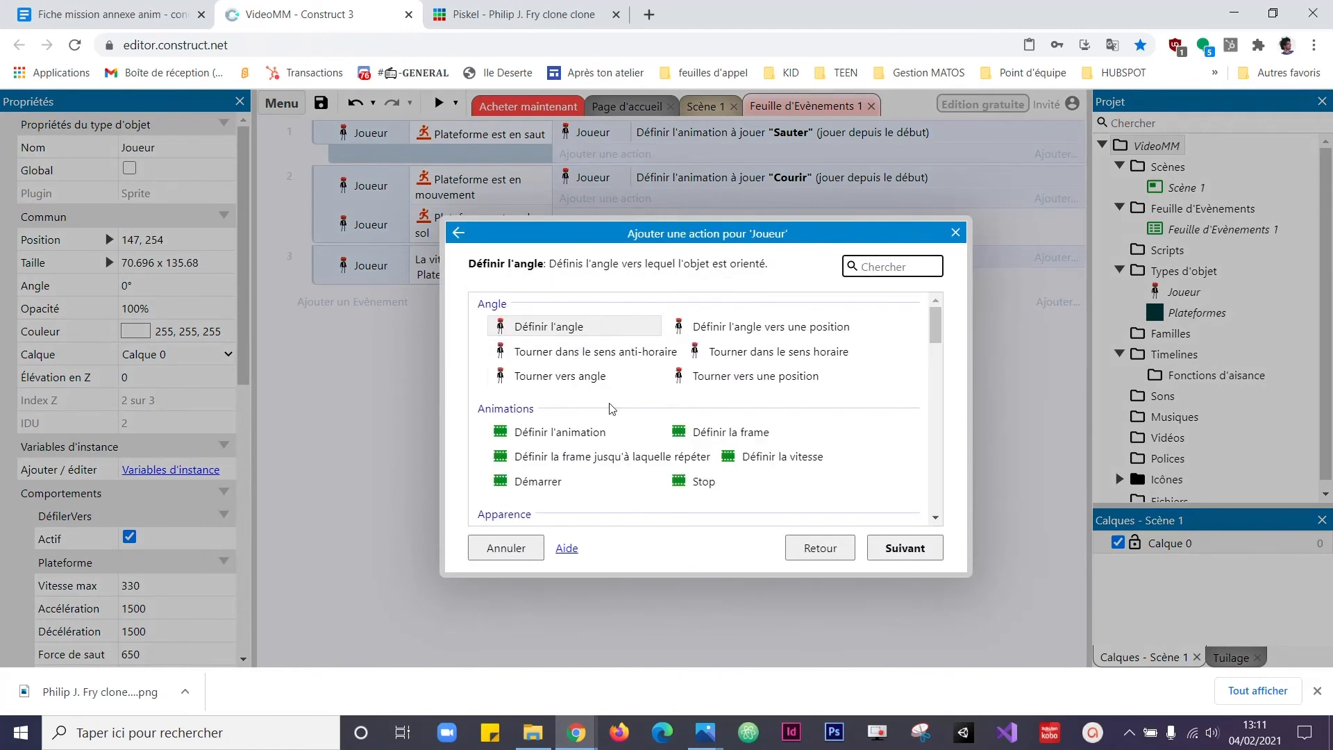
pyautogui.doubleClick(559, 432)
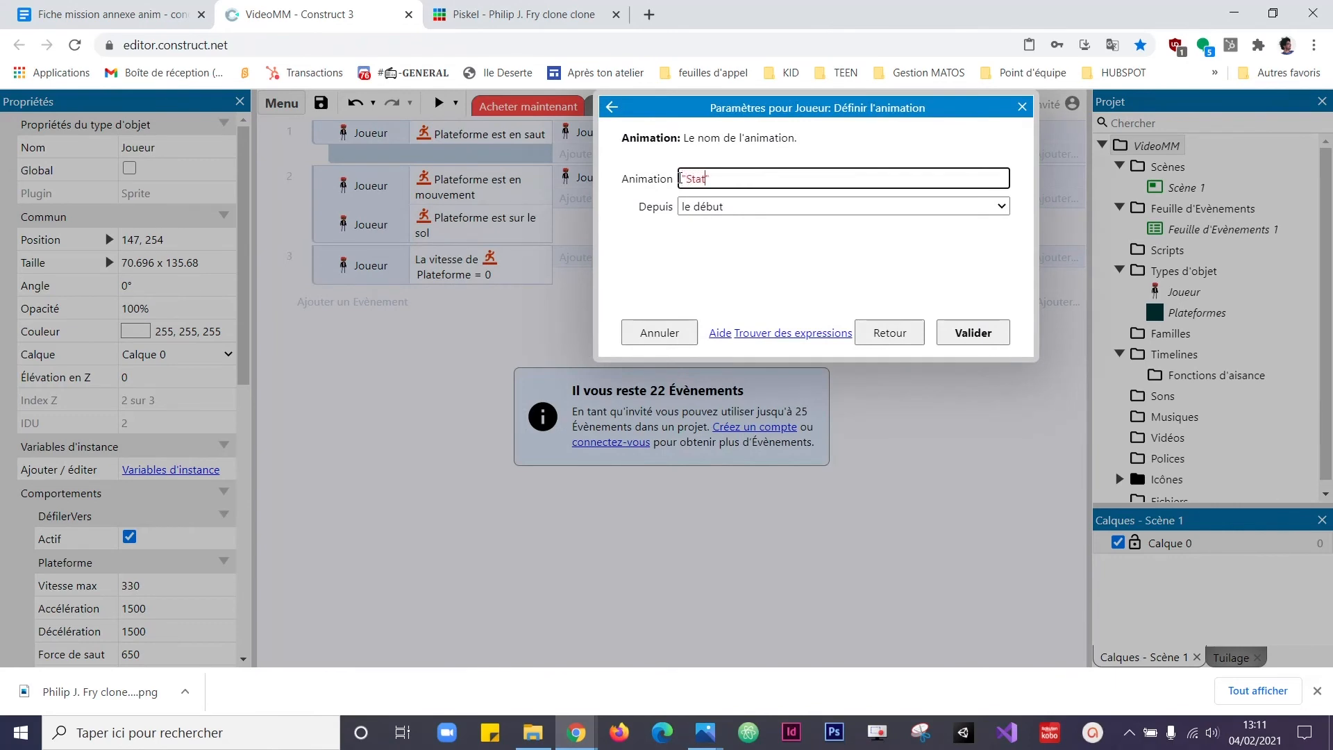
pyautogui.click(972, 332)
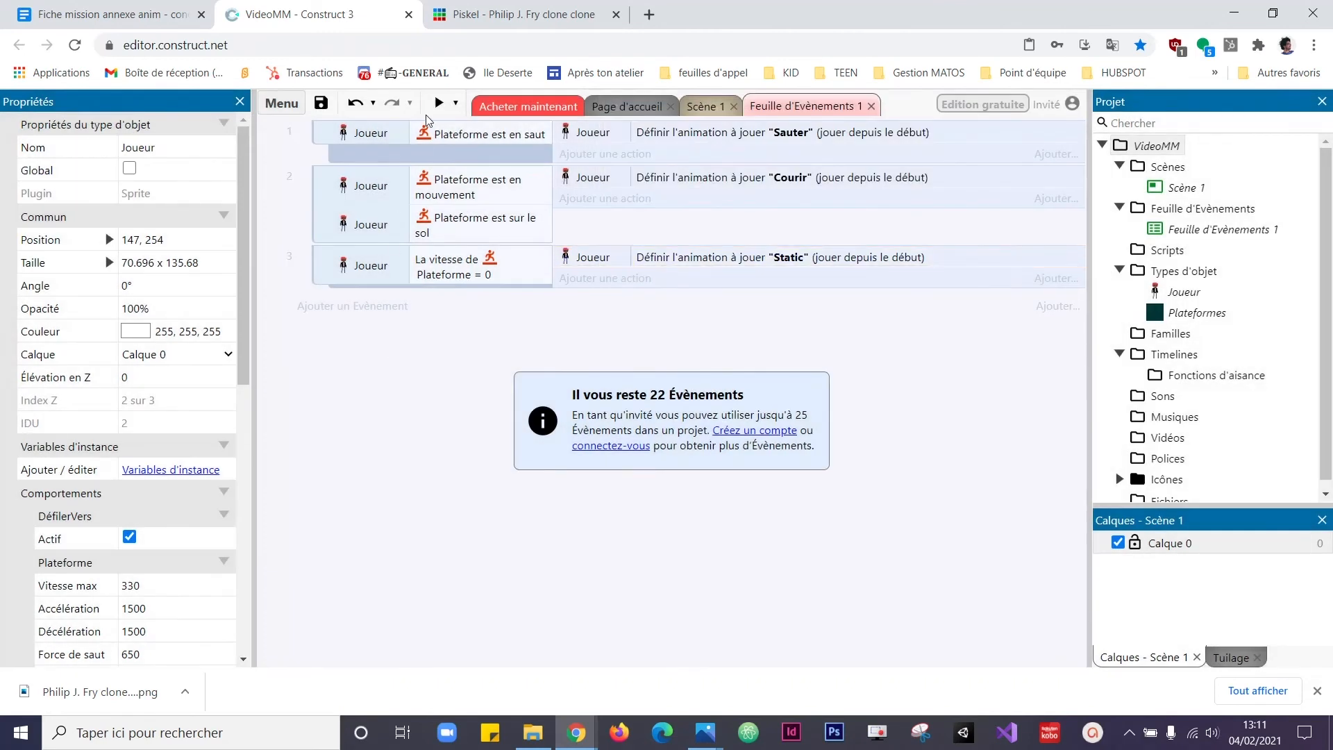
# Step: Preview the game, test the Joueur's running, jumping and standing animations on the platforms, and close the preview
pyautogui.click(440, 106)
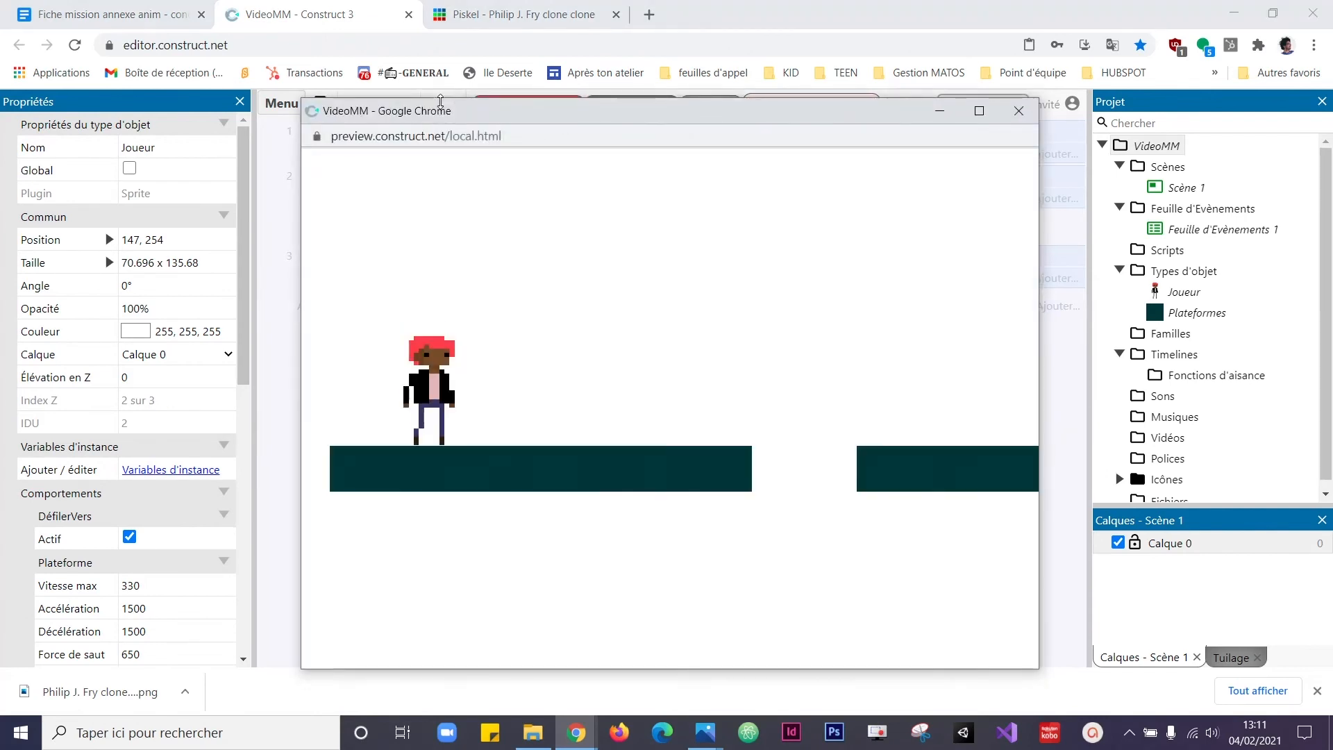
pyautogui.press('Right')
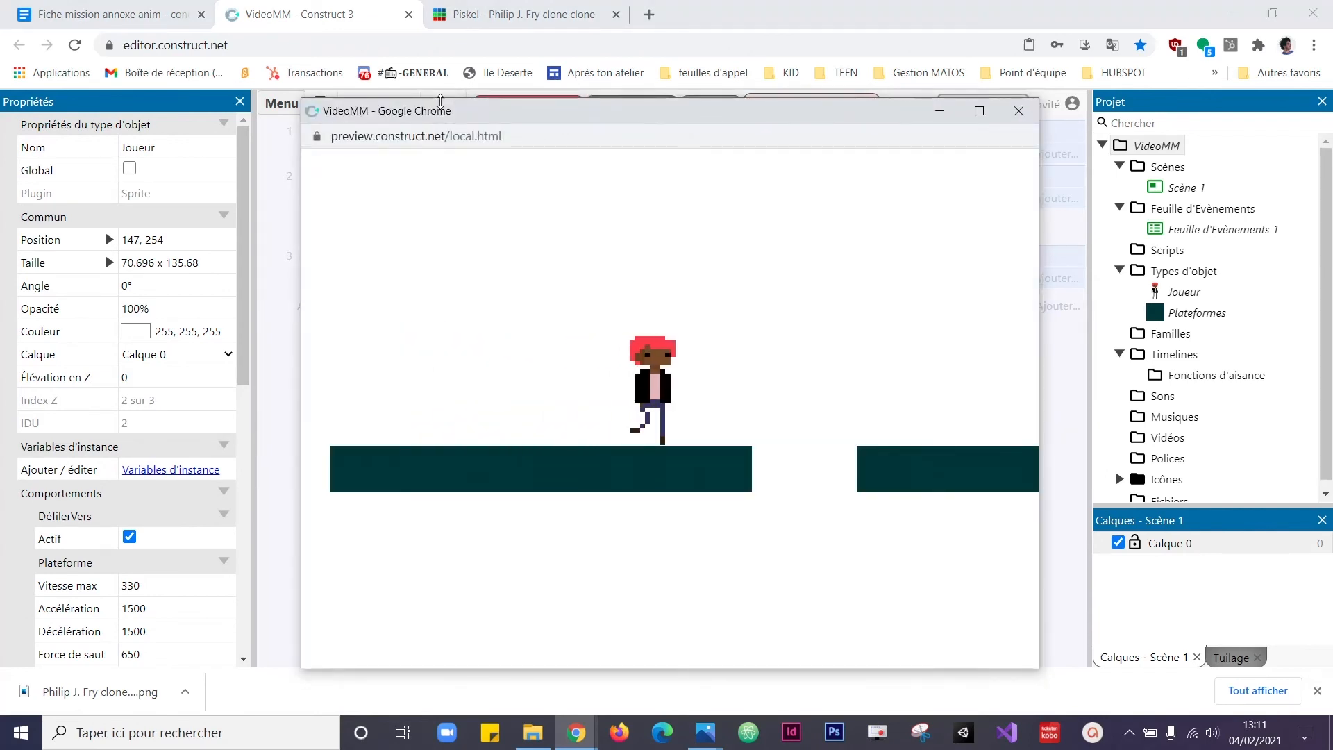
pyautogui.press('Up')
pyautogui.press('Right')
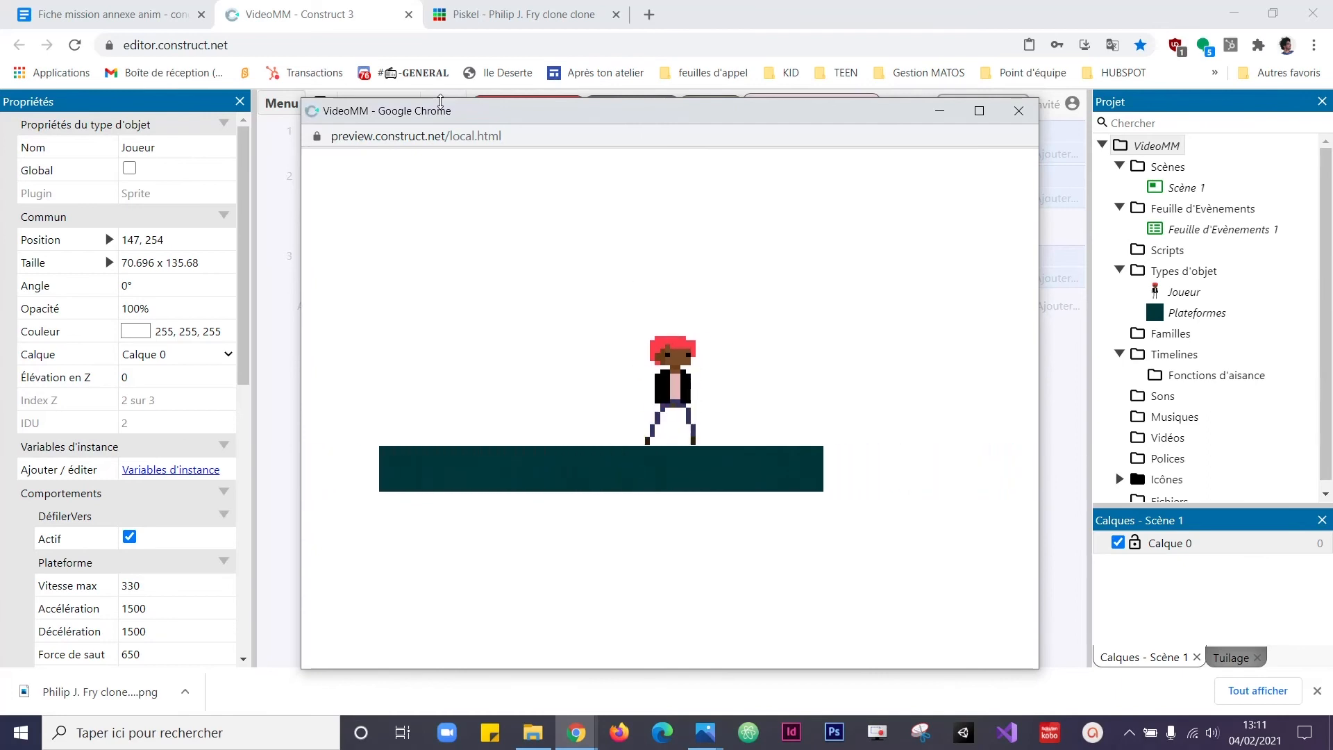
pyautogui.press('Right')
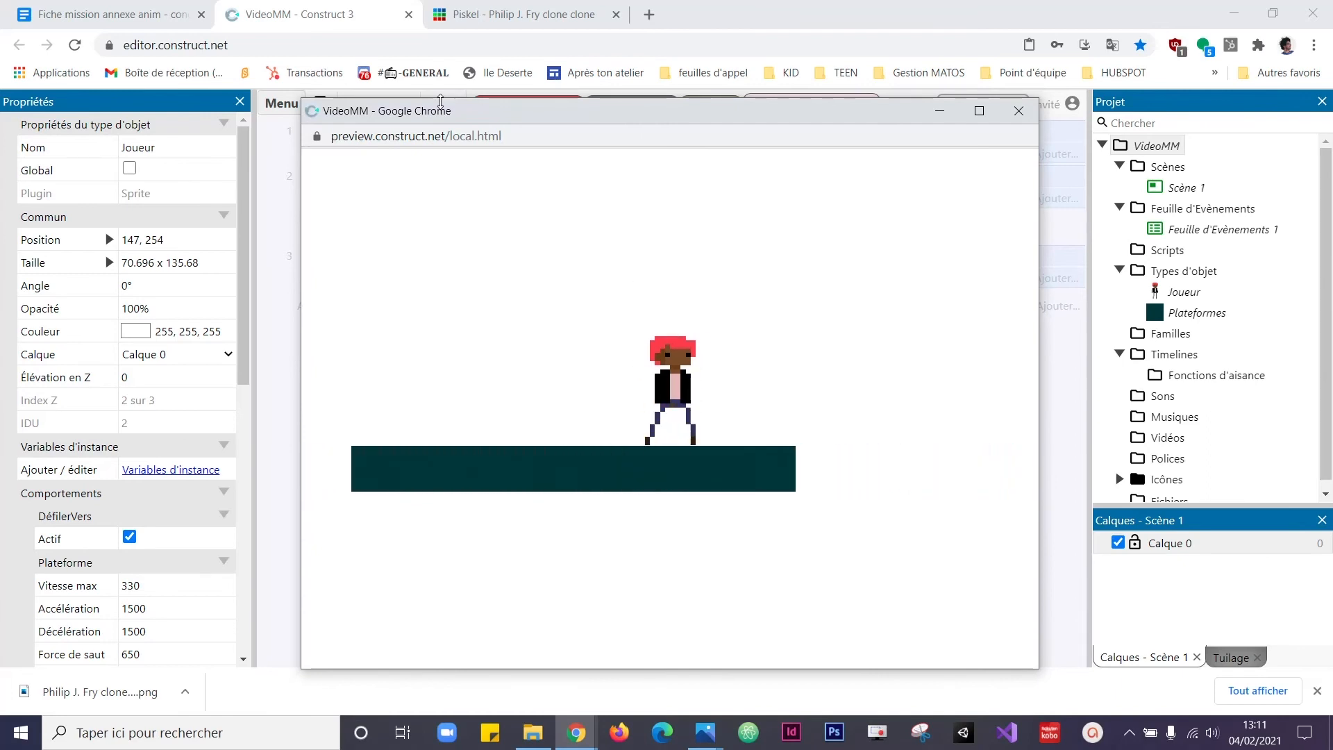
pyautogui.press('Up')
pyautogui.press('Left')
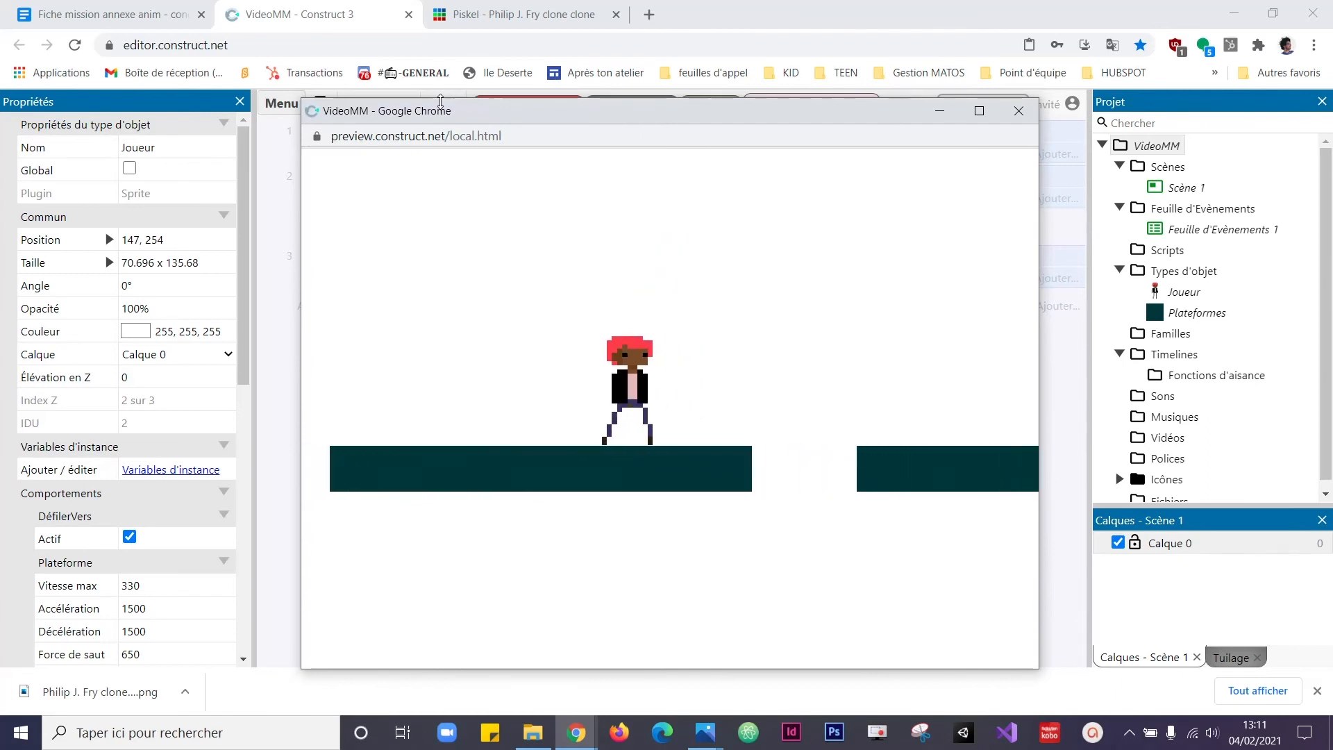
pyautogui.press('Right')
pyautogui.press('Up')
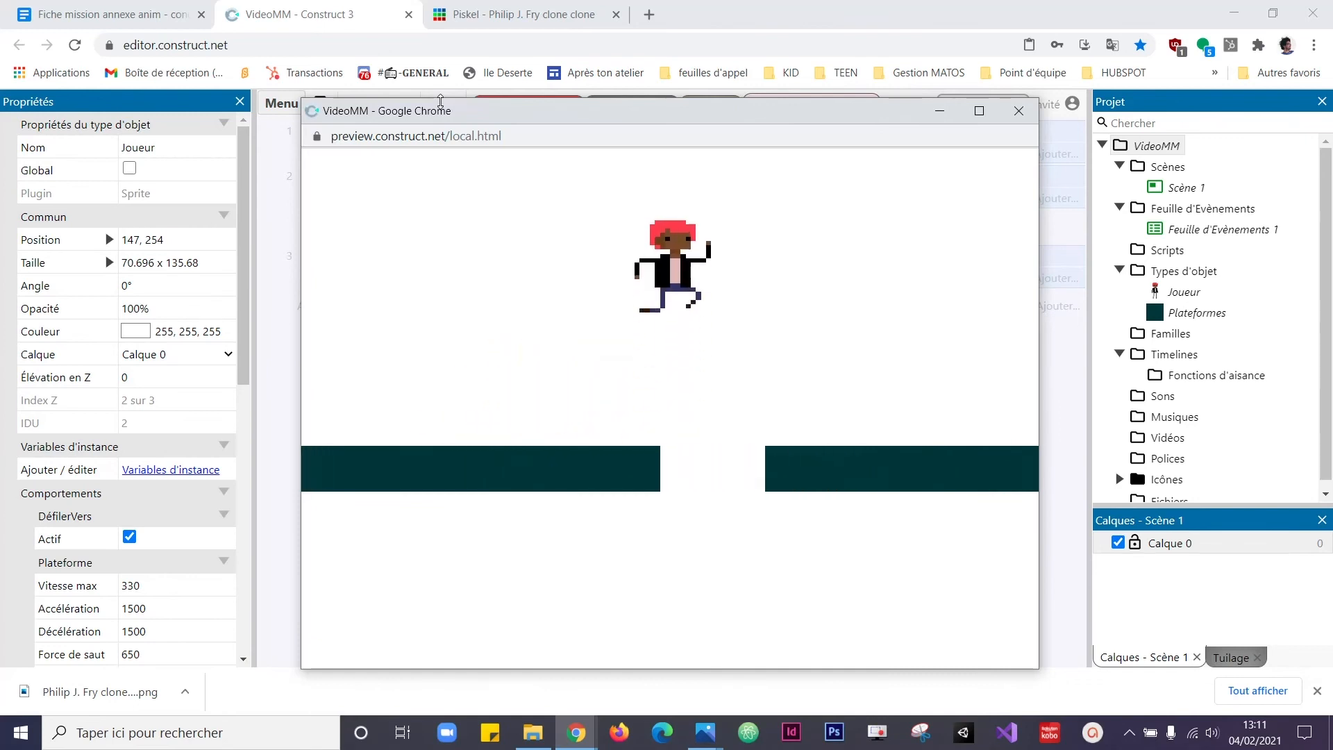
pyautogui.press('Up')
pyautogui.press('Left')
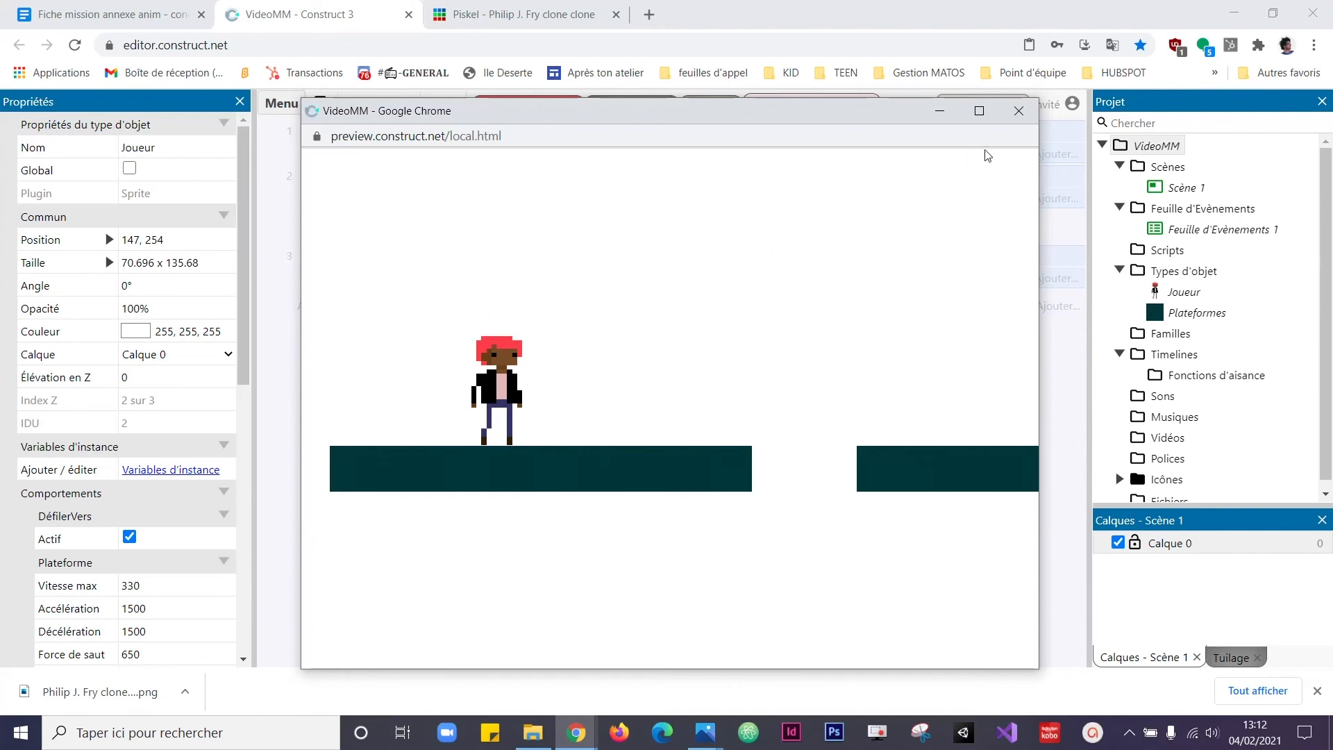
pyautogui.click(1019, 110)
# Step: Insert a Clavier input object into the project from Scène 1
pyautogui.click(703, 106)
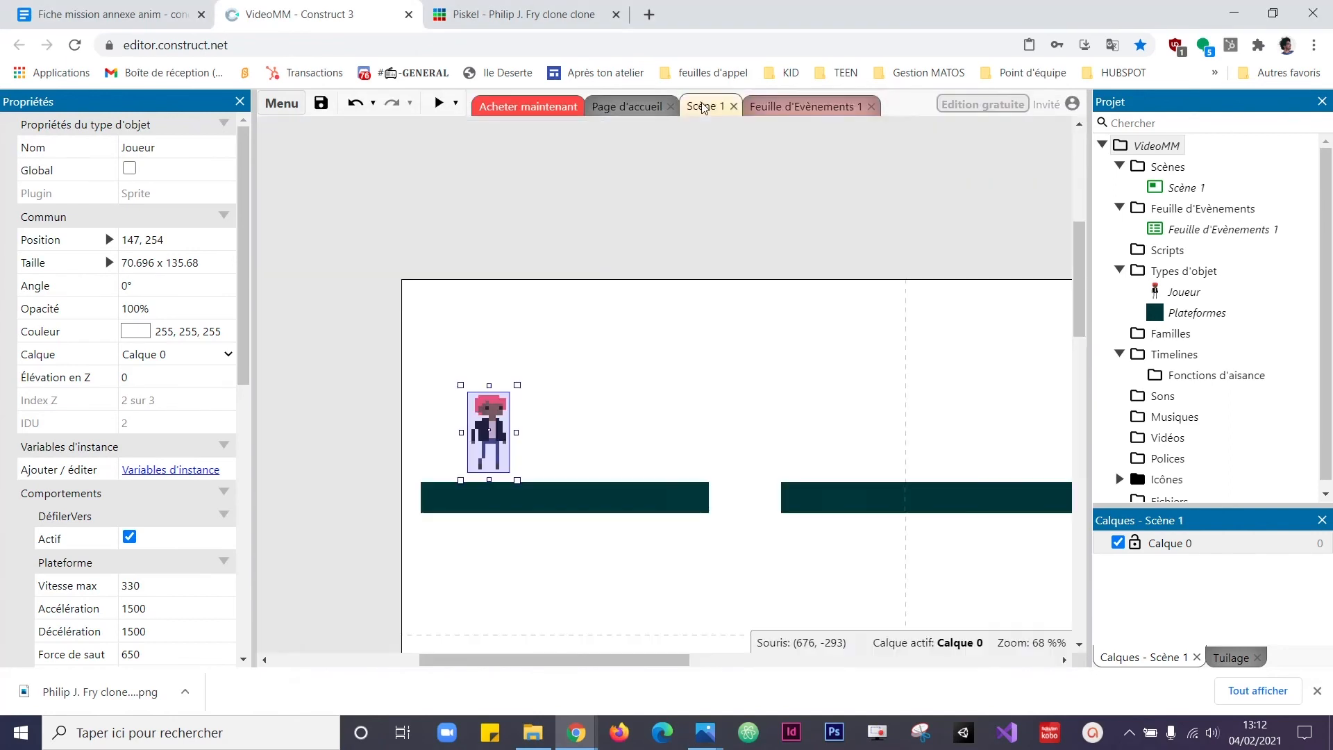
pyautogui.rightClick(653, 341)
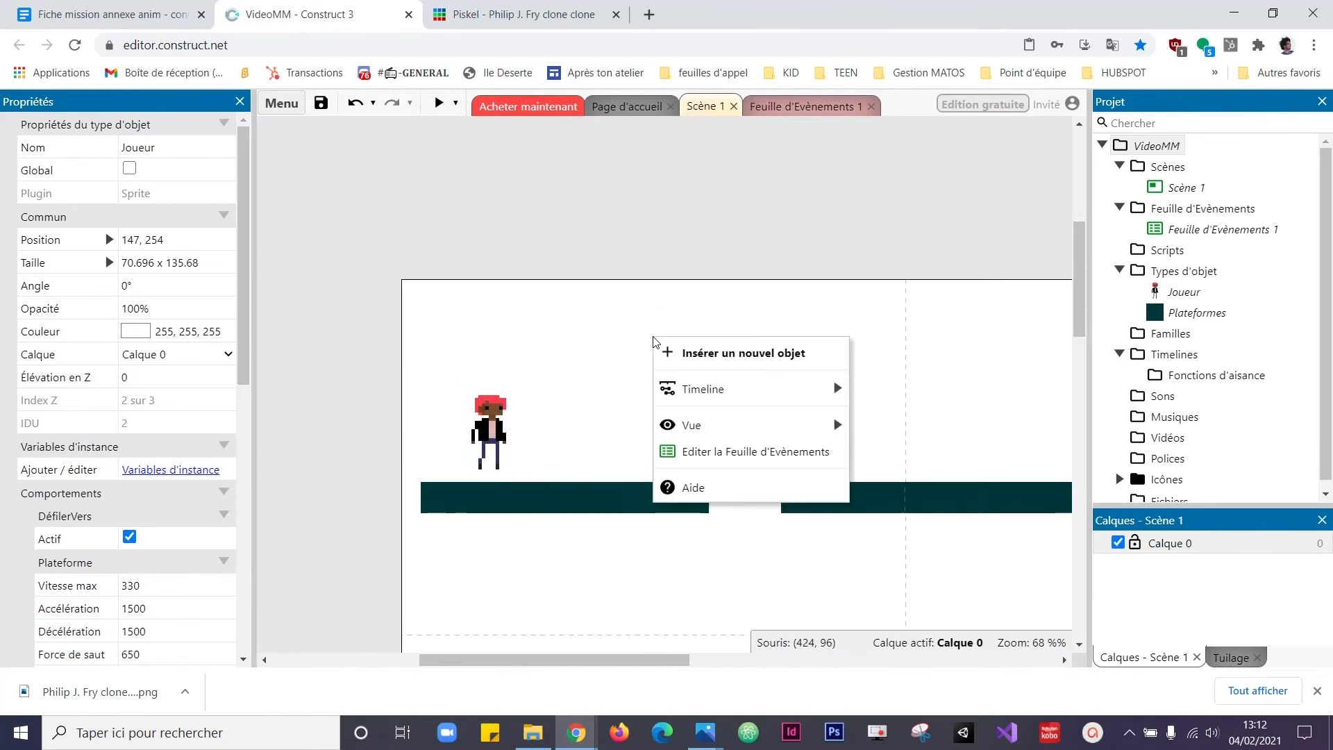
pyautogui.click(684, 351)
pyautogui.moveTo(872, 200); pyautogui.dragTo(862, 350)
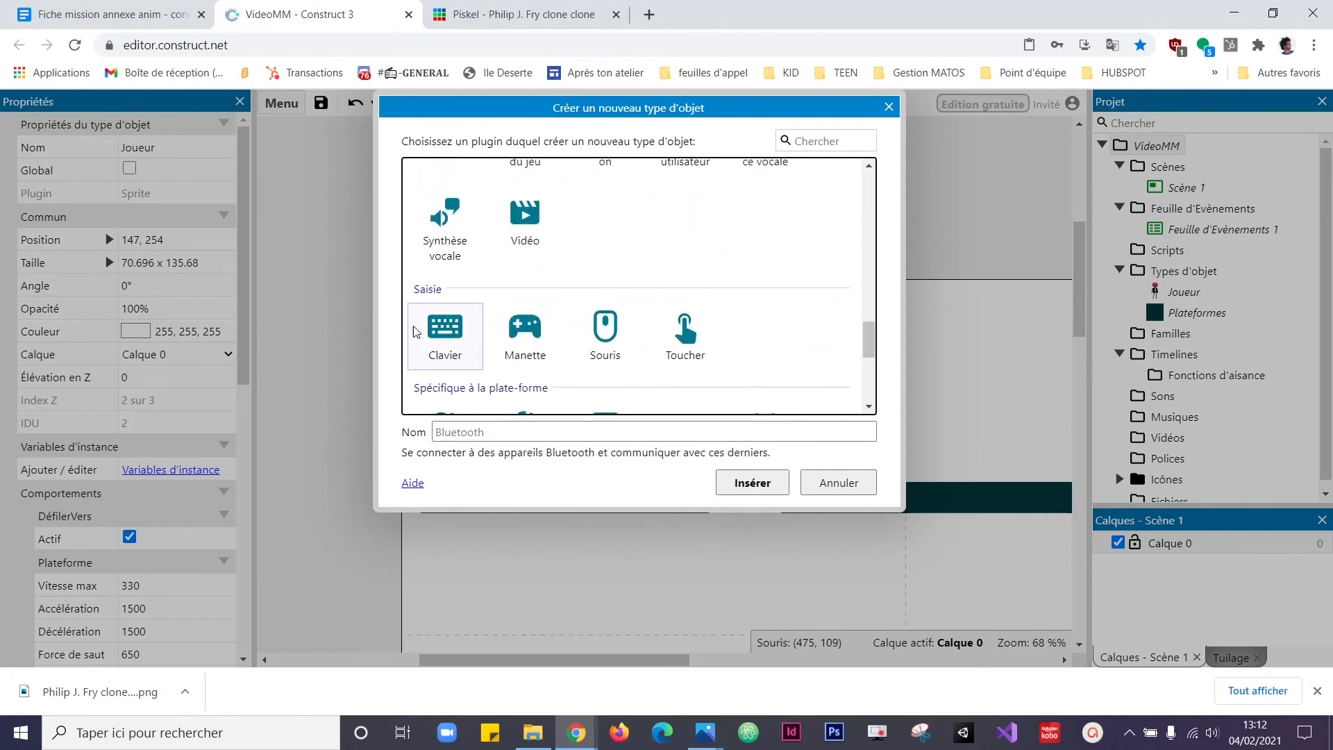
pyautogui.doubleClick(446, 340)
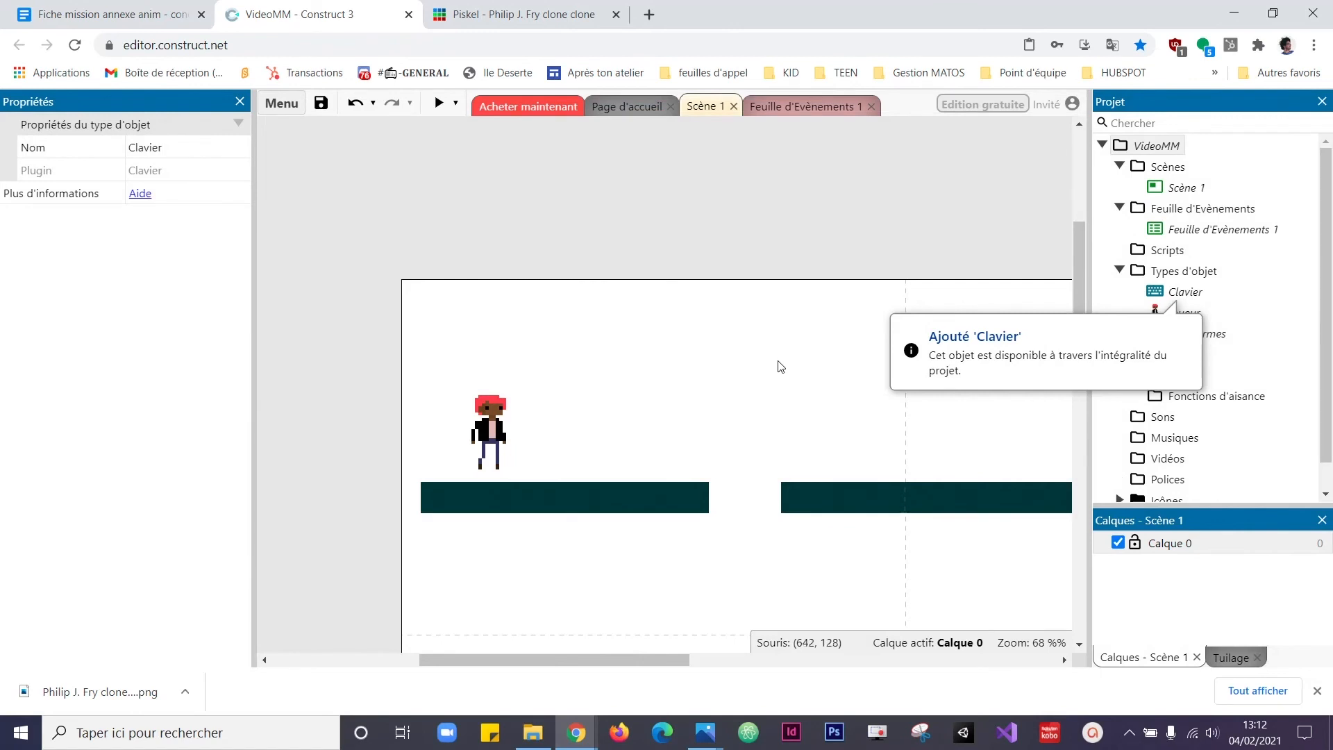
# Step: Add a fourth event to Feuille d'Evènements 1 with the Clavier condition "Lors de la pression d'une touche" for Flèche gauche
pyautogui.click(778, 104)
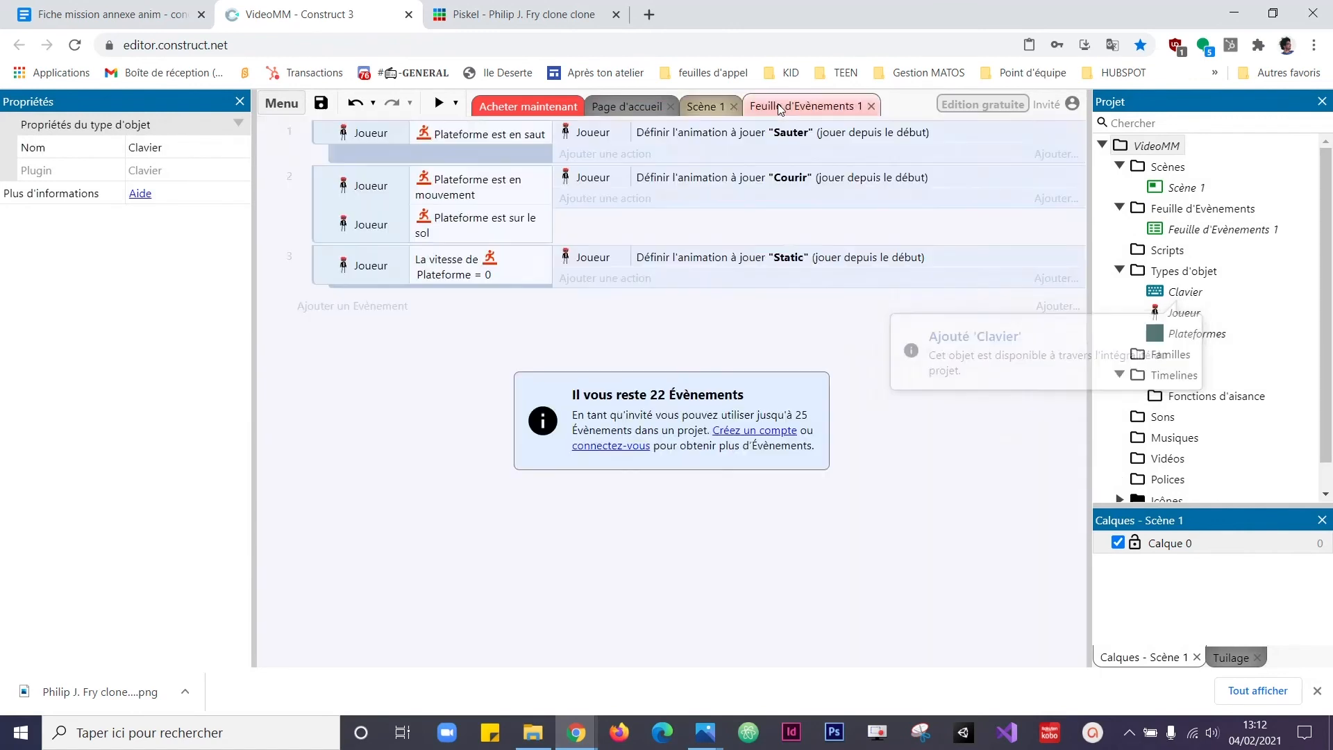
pyautogui.click(353, 309)
pyautogui.doubleClick(596, 314)
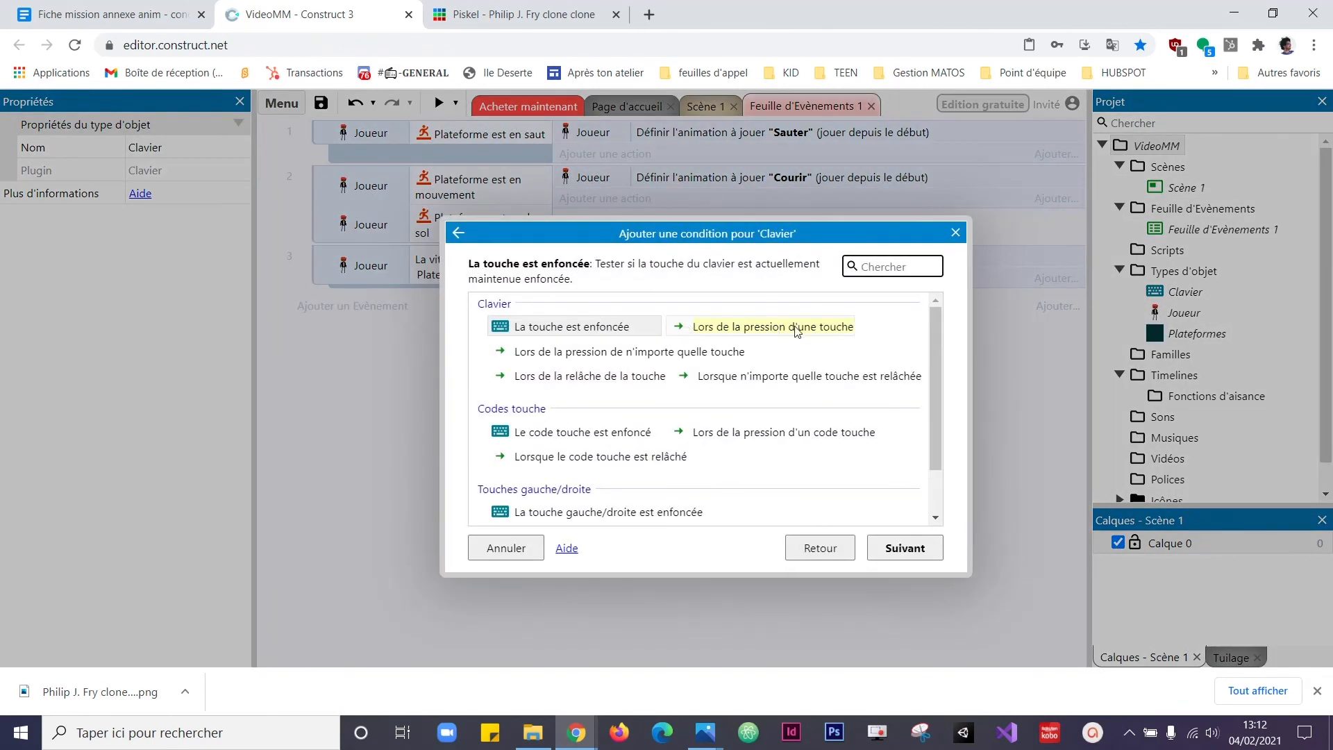
pyautogui.doubleClick(792, 328)
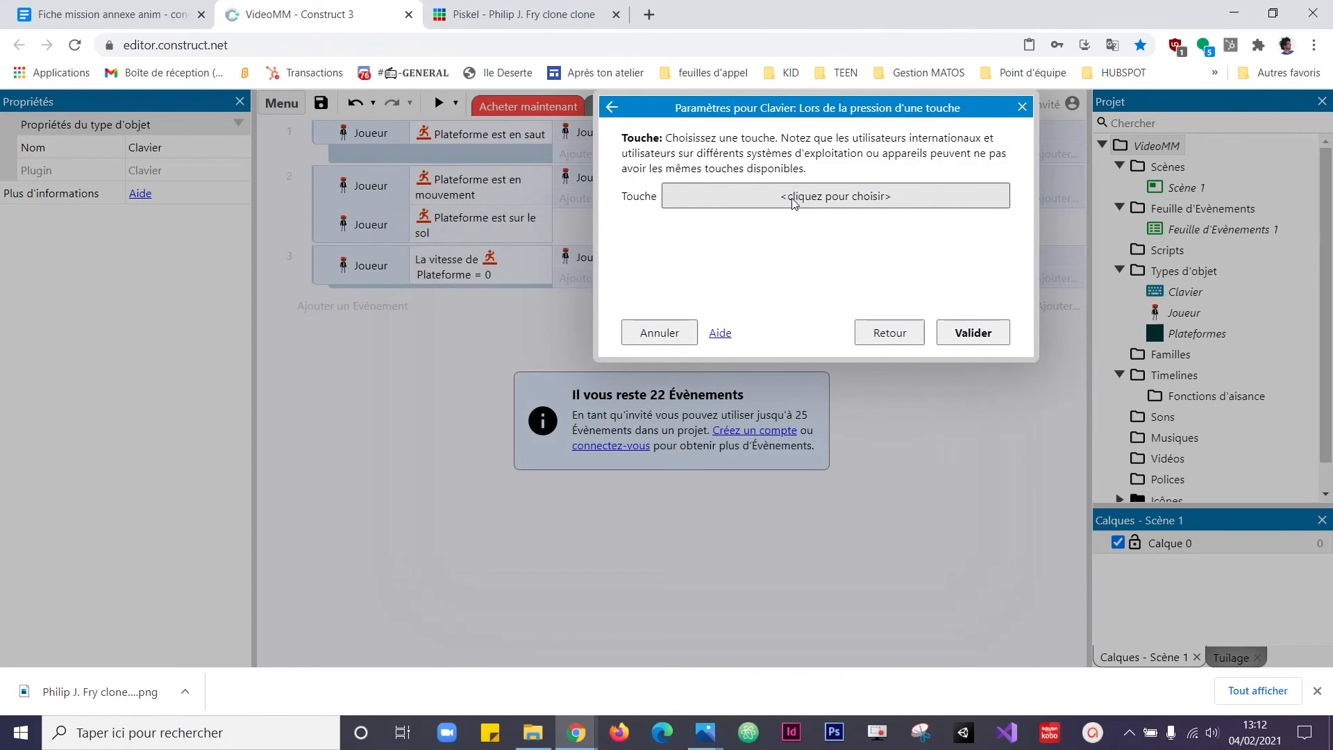
pyautogui.click(793, 201)
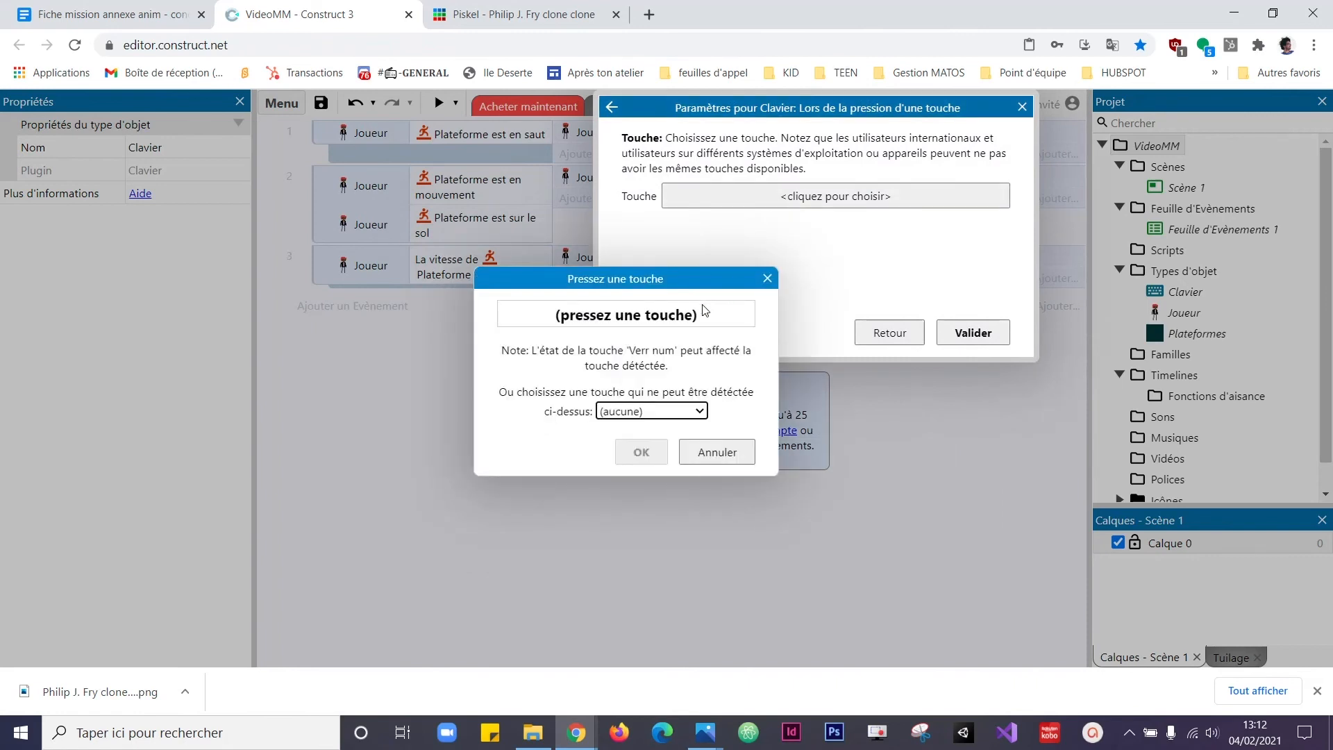
pyautogui.press('Left')
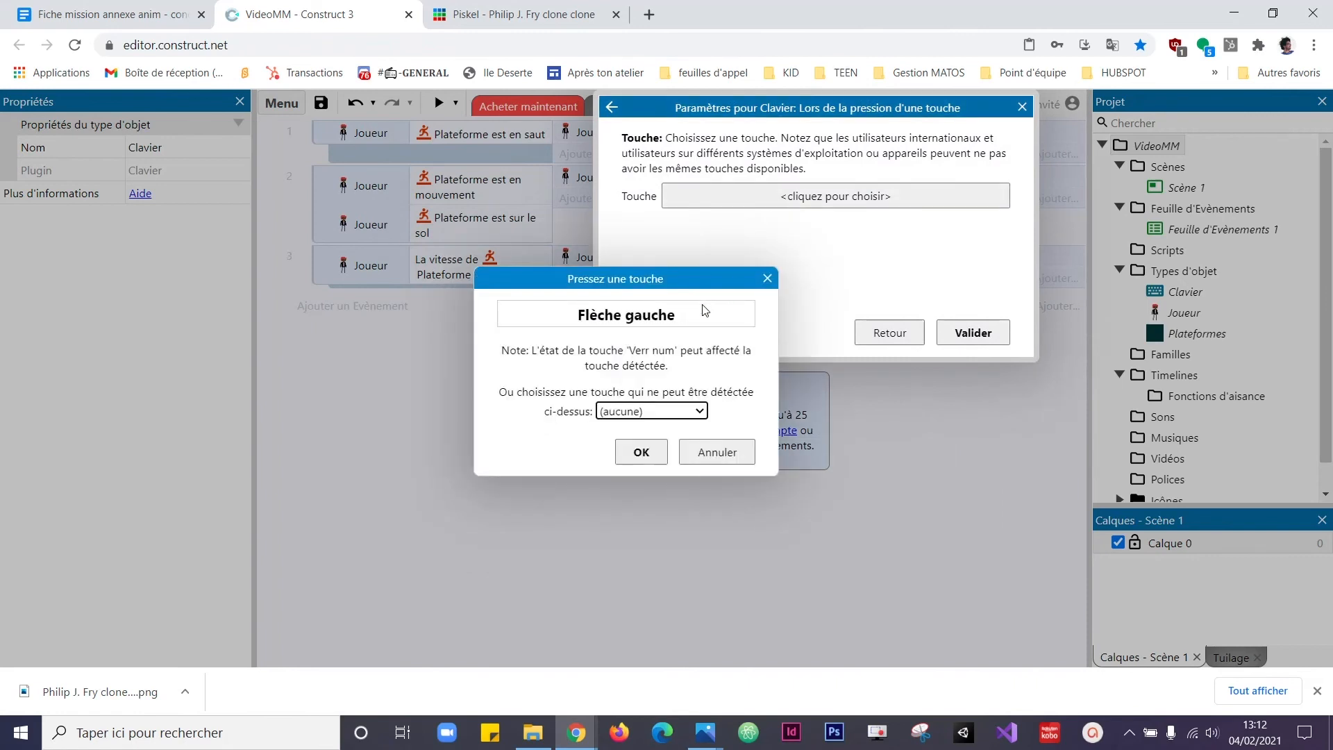
pyautogui.click(629, 455)
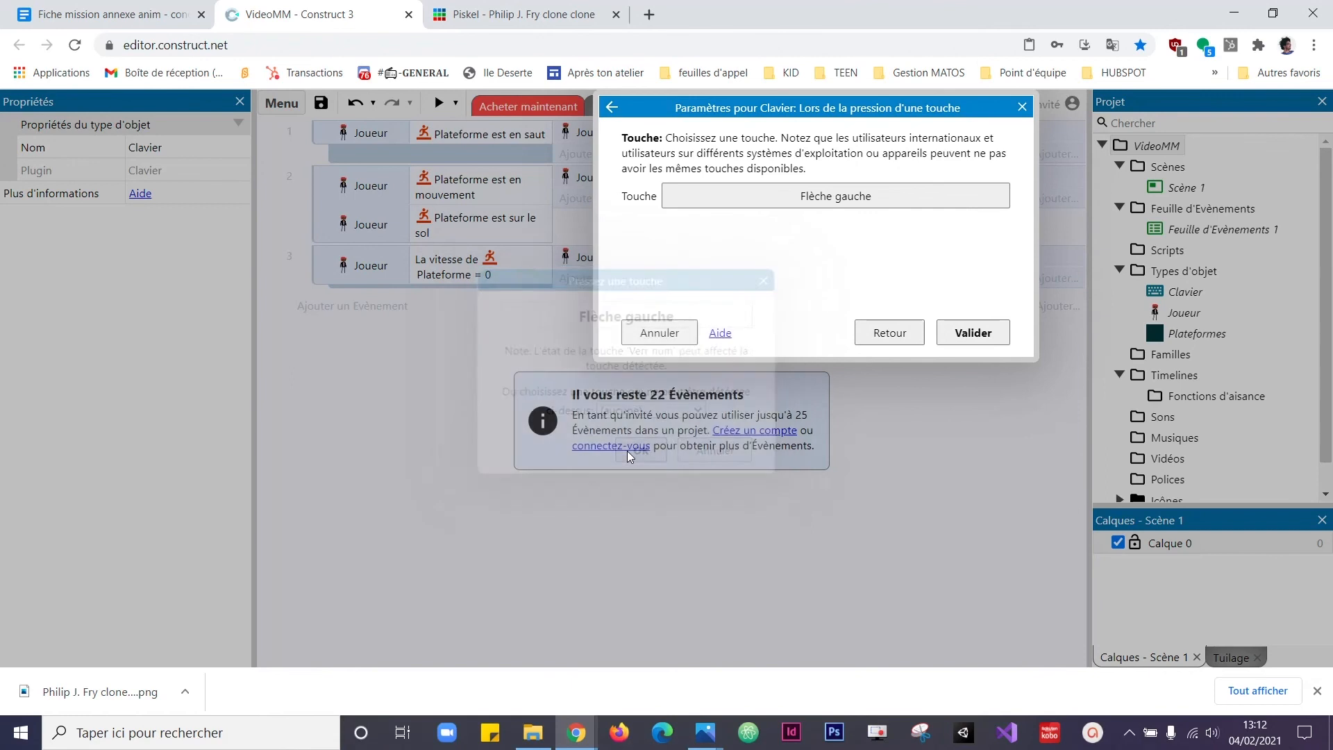
pyautogui.click(982, 337)
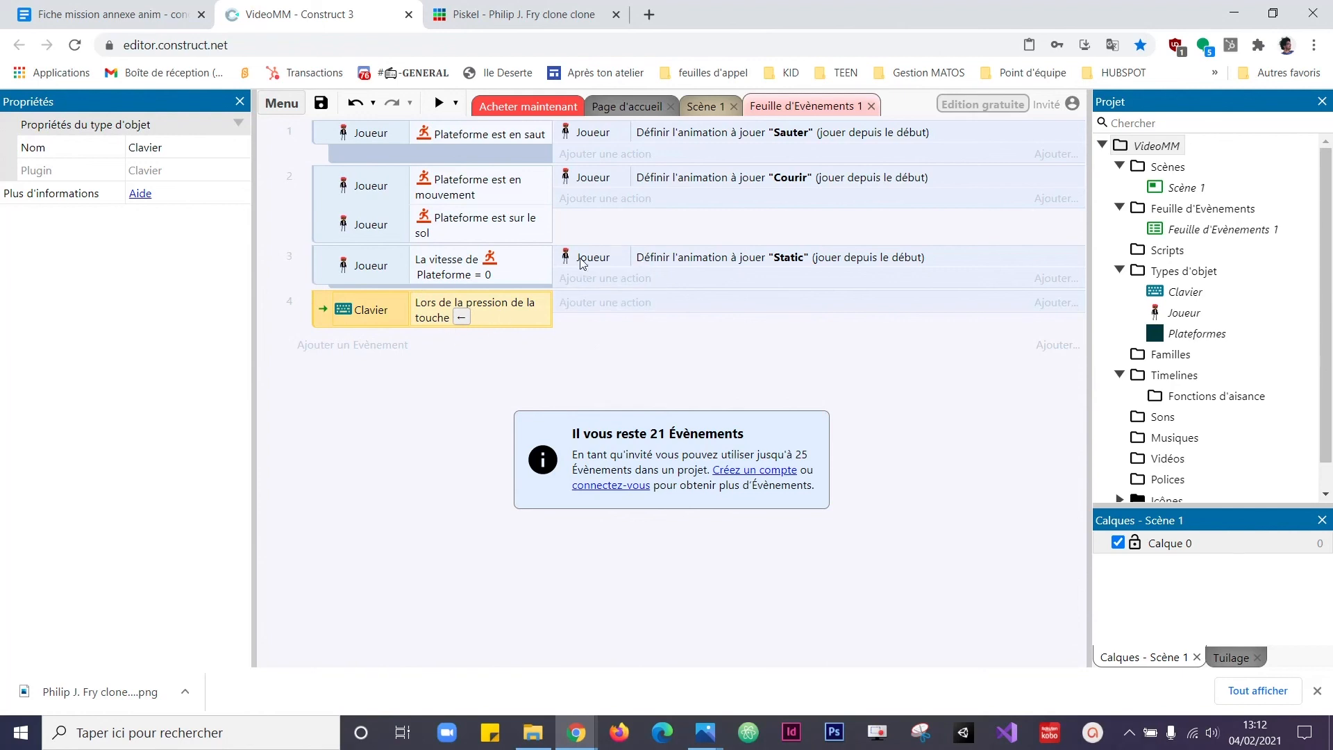
# Step: Give the left-arrow event a Joueur action "Définir la symétrie horizontale" with the state "symétrique horizontalement"
pyautogui.click(605, 303)
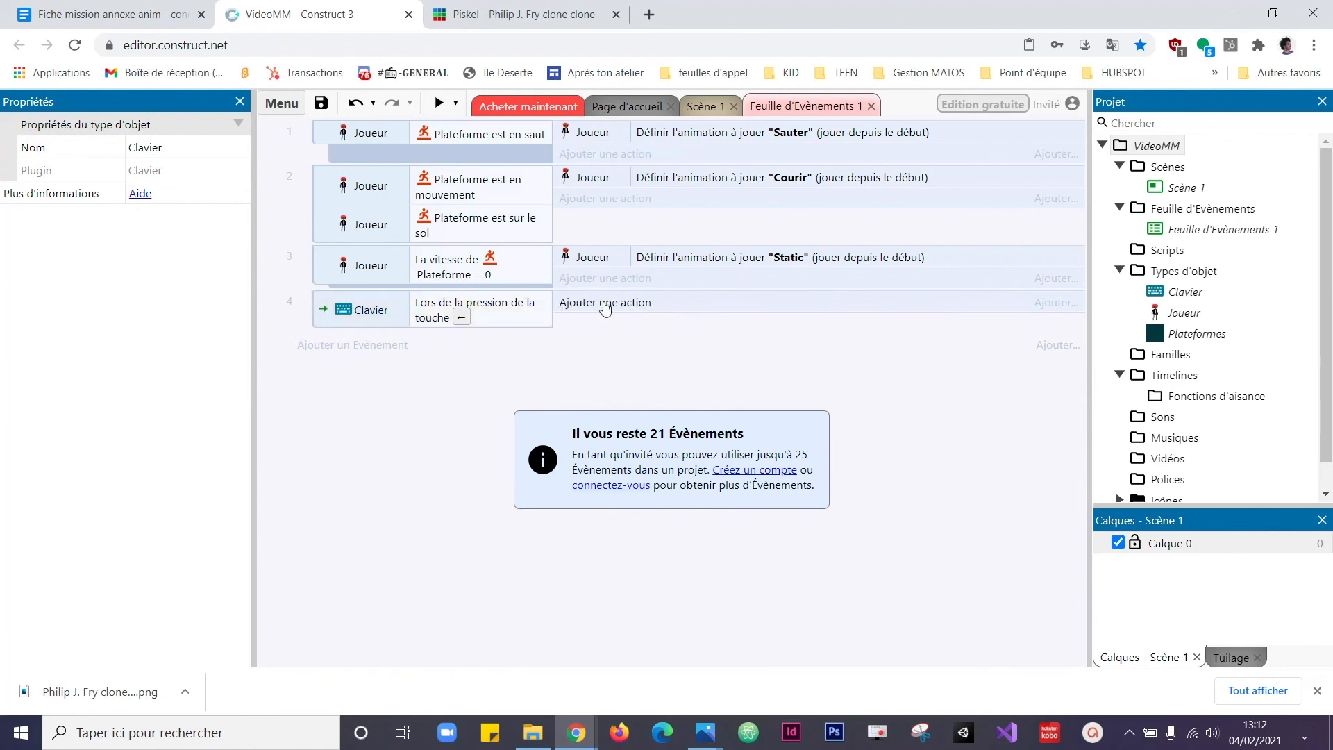
pyautogui.click(594, 316)
pyautogui.doubleClick(594, 316)
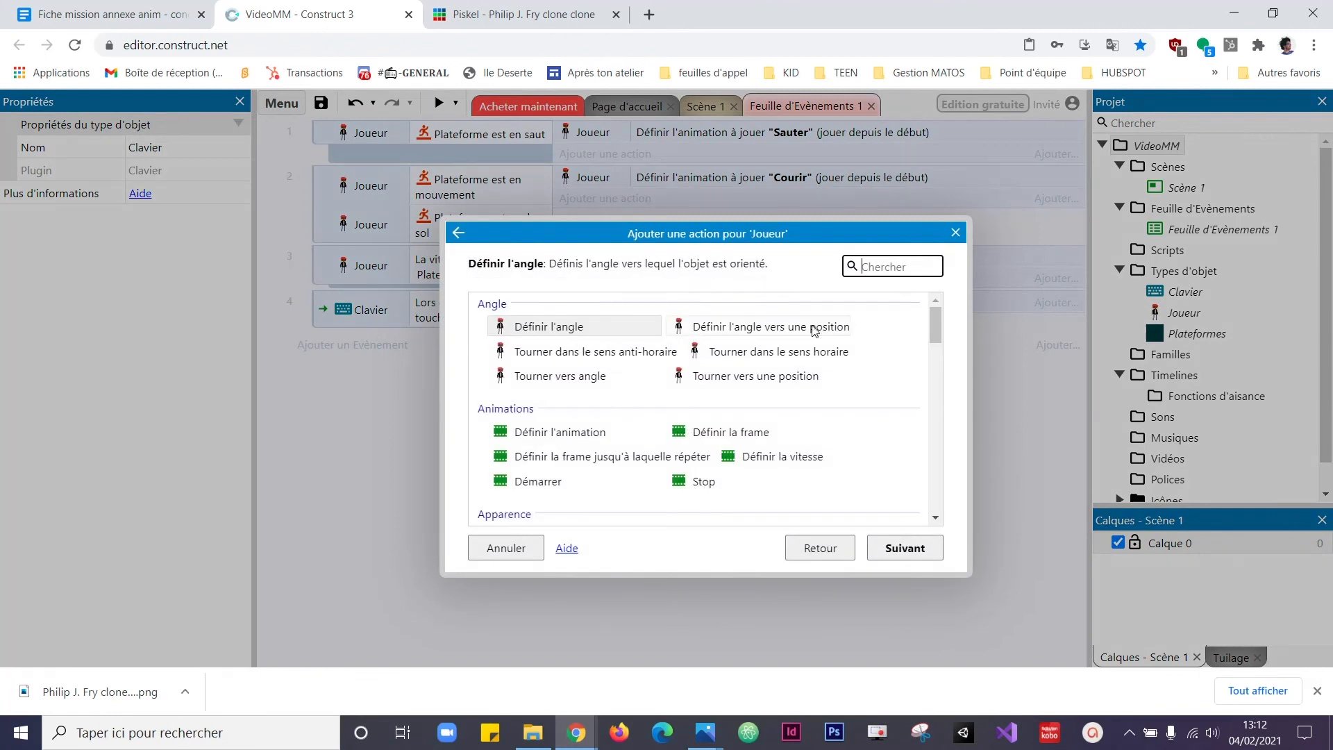
pyautogui.moveTo(936, 314); pyautogui.dragTo(905, 366)
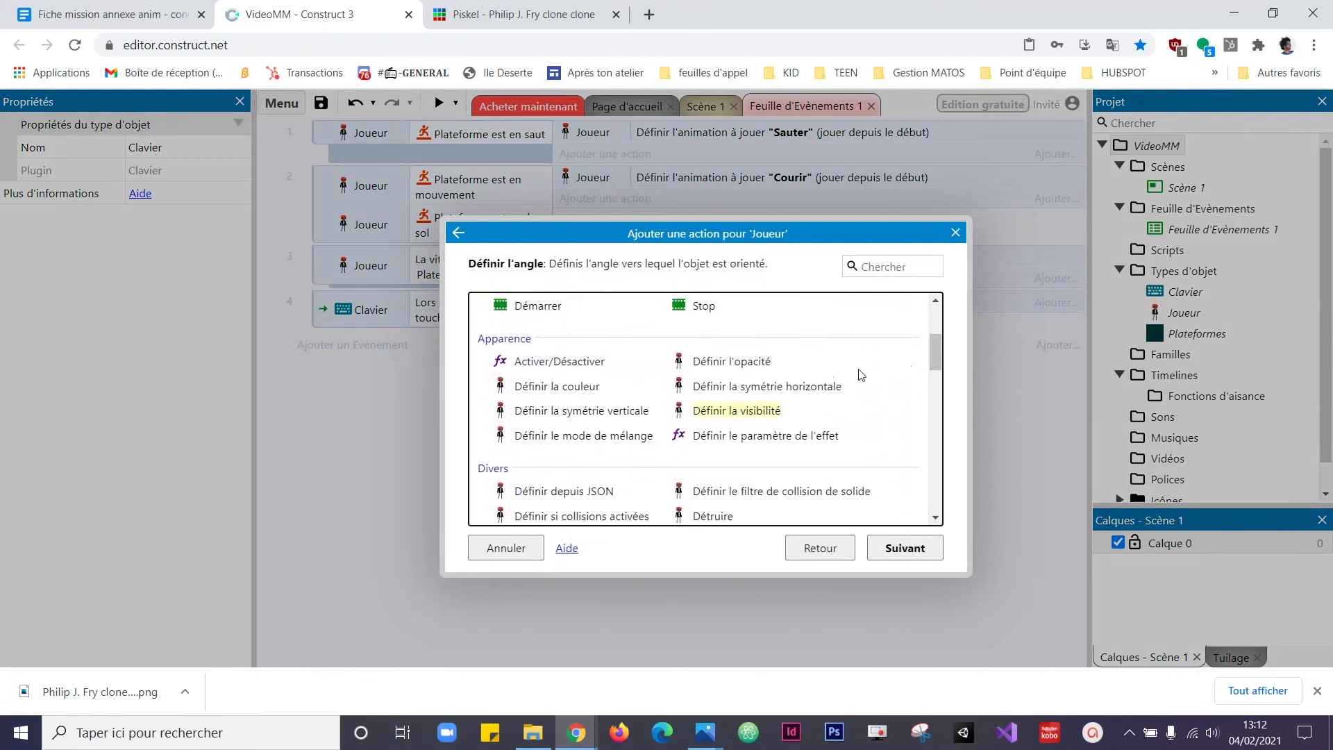
pyautogui.click(779, 390)
pyautogui.doubleClick(779, 391)
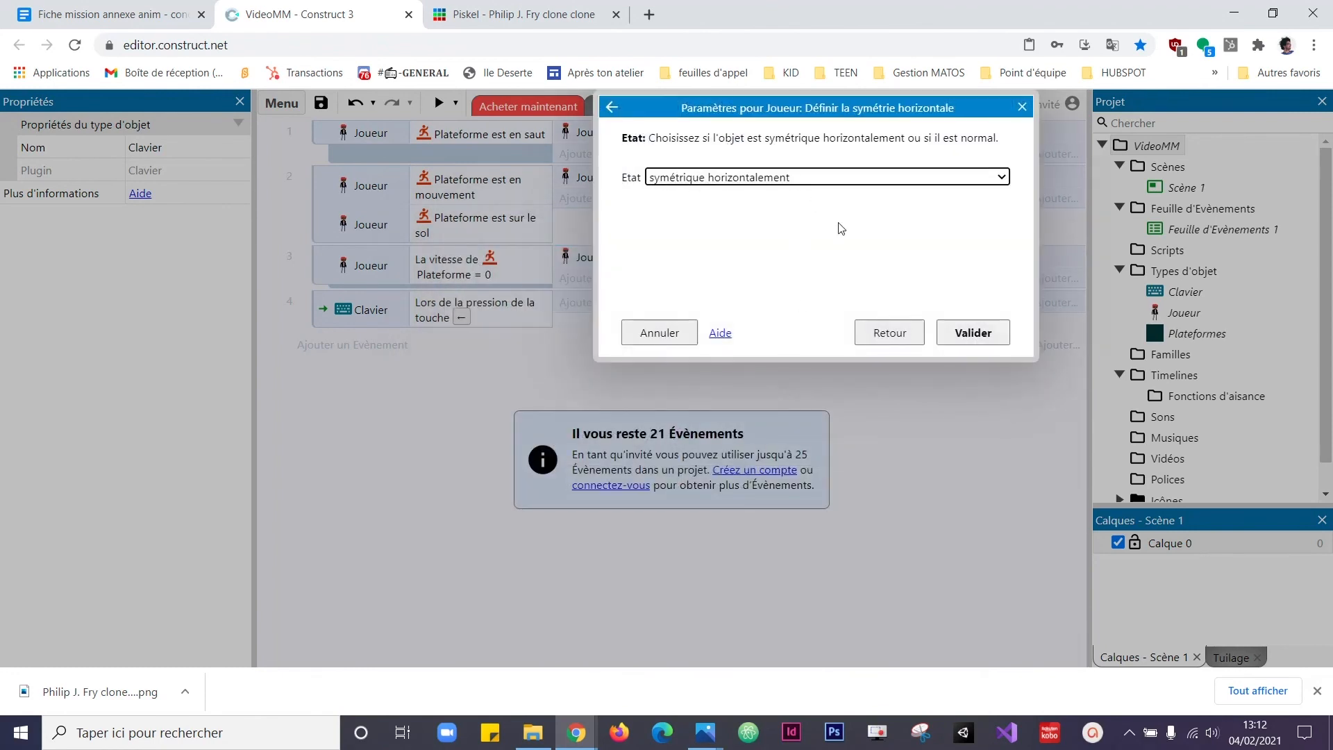
pyautogui.click(972, 333)
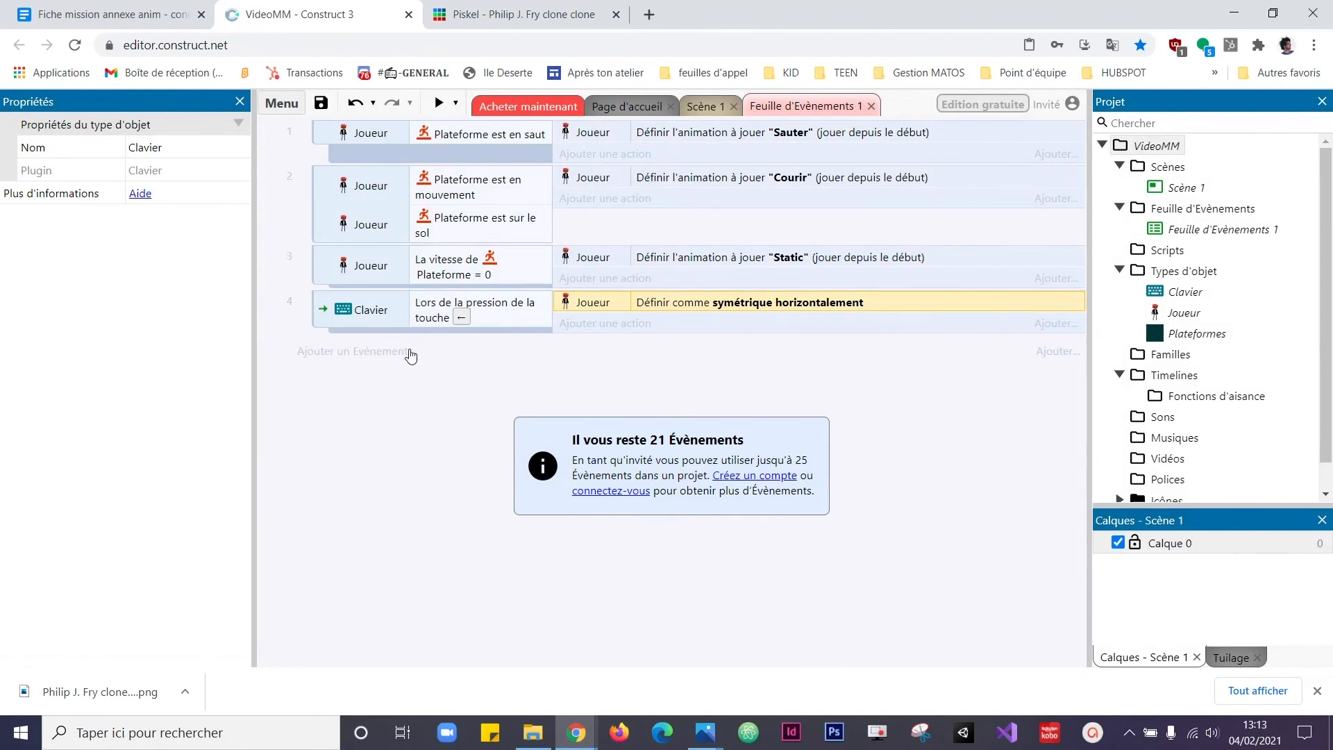
# Step: Add a fifth event with the Clavier condition "Lors de la pression d'une touche" for Flèche droite
pyautogui.click(386, 356)
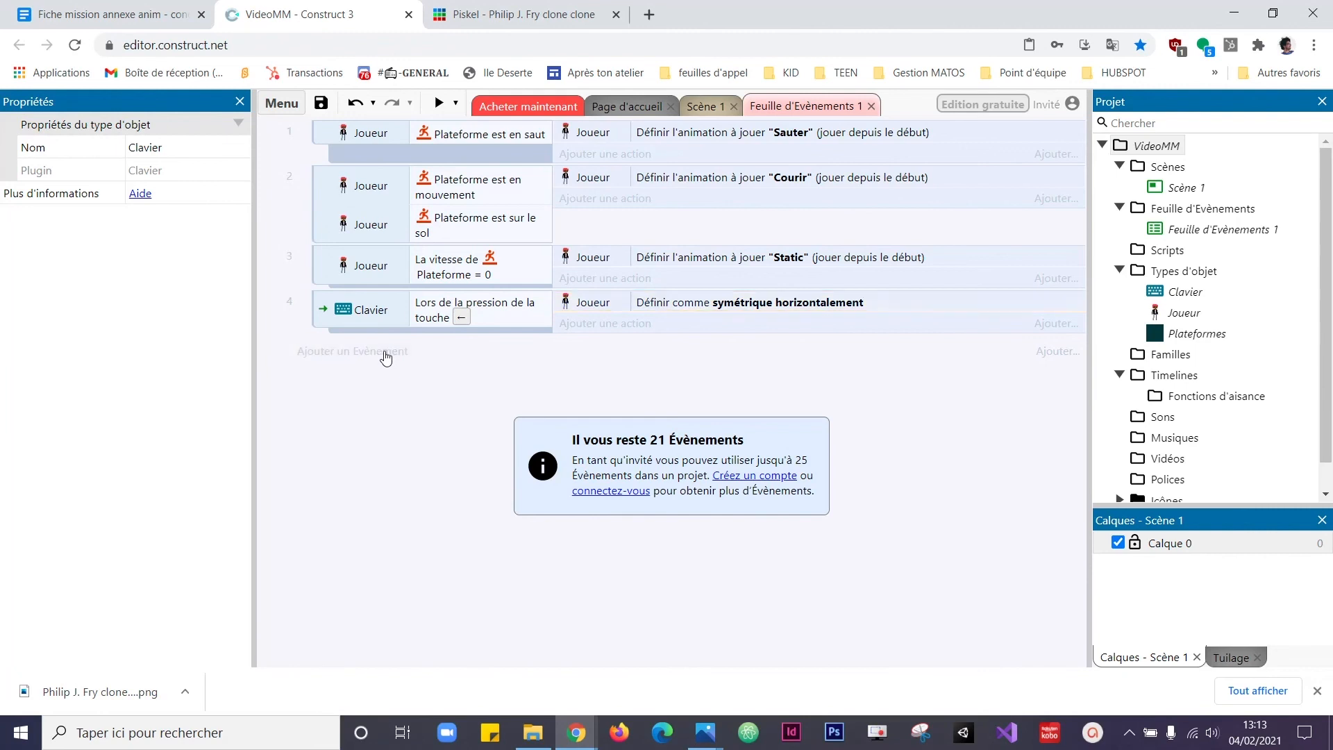
pyautogui.doubleClick(585, 316)
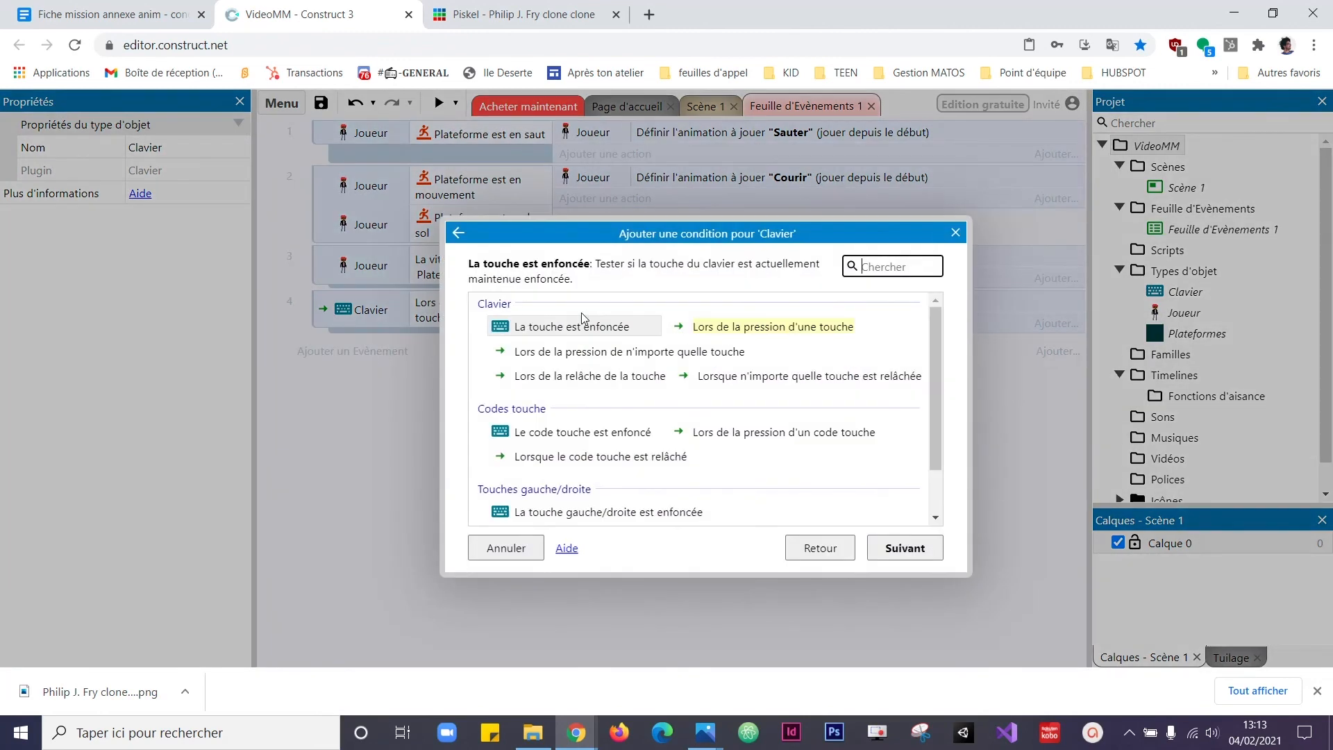
pyautogui.doubleClick(725, 325)
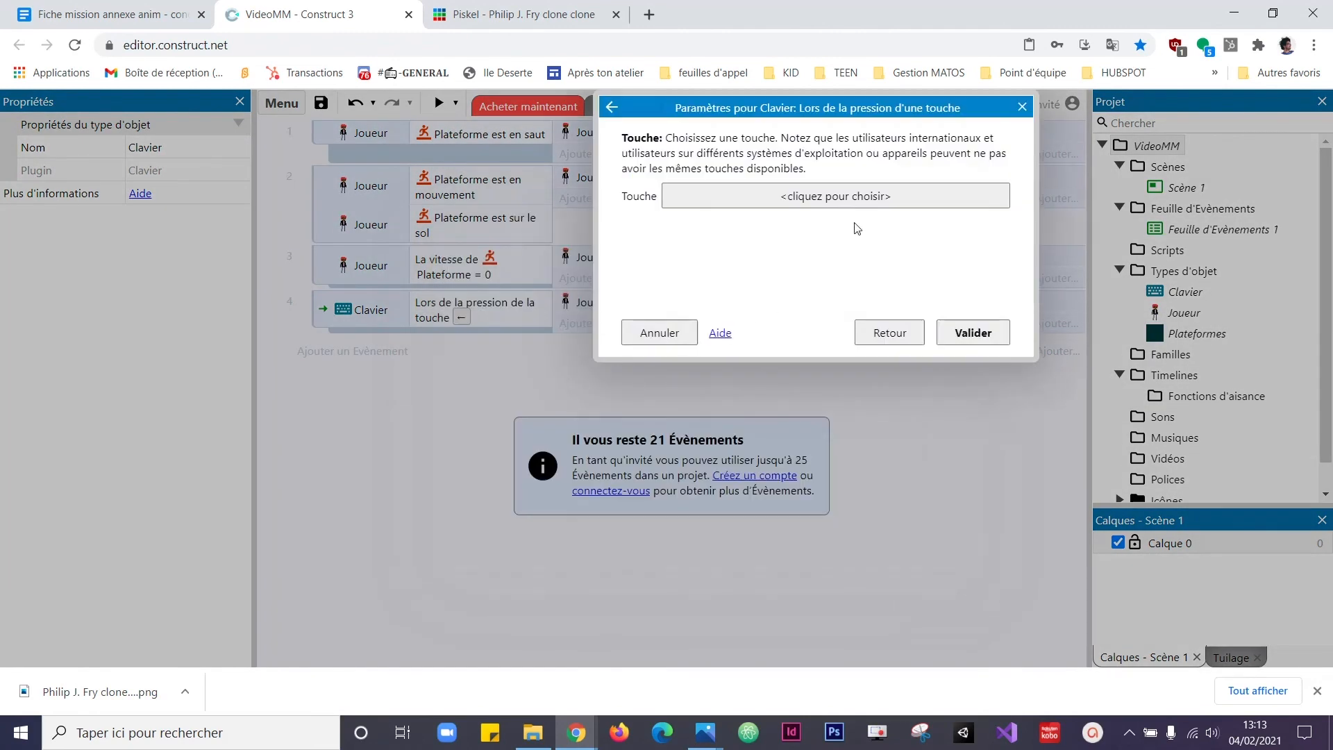
pyautogui.click(866, 198)
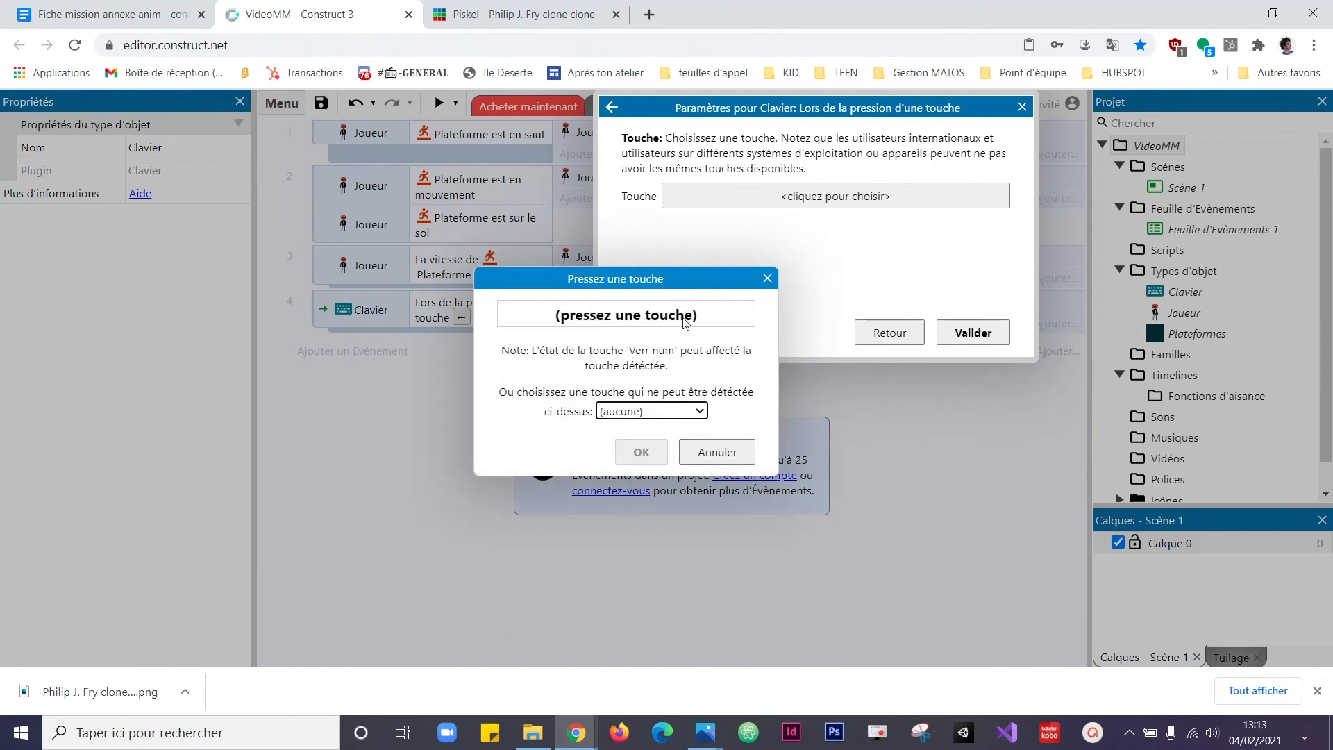
pyautogui.press('Right')
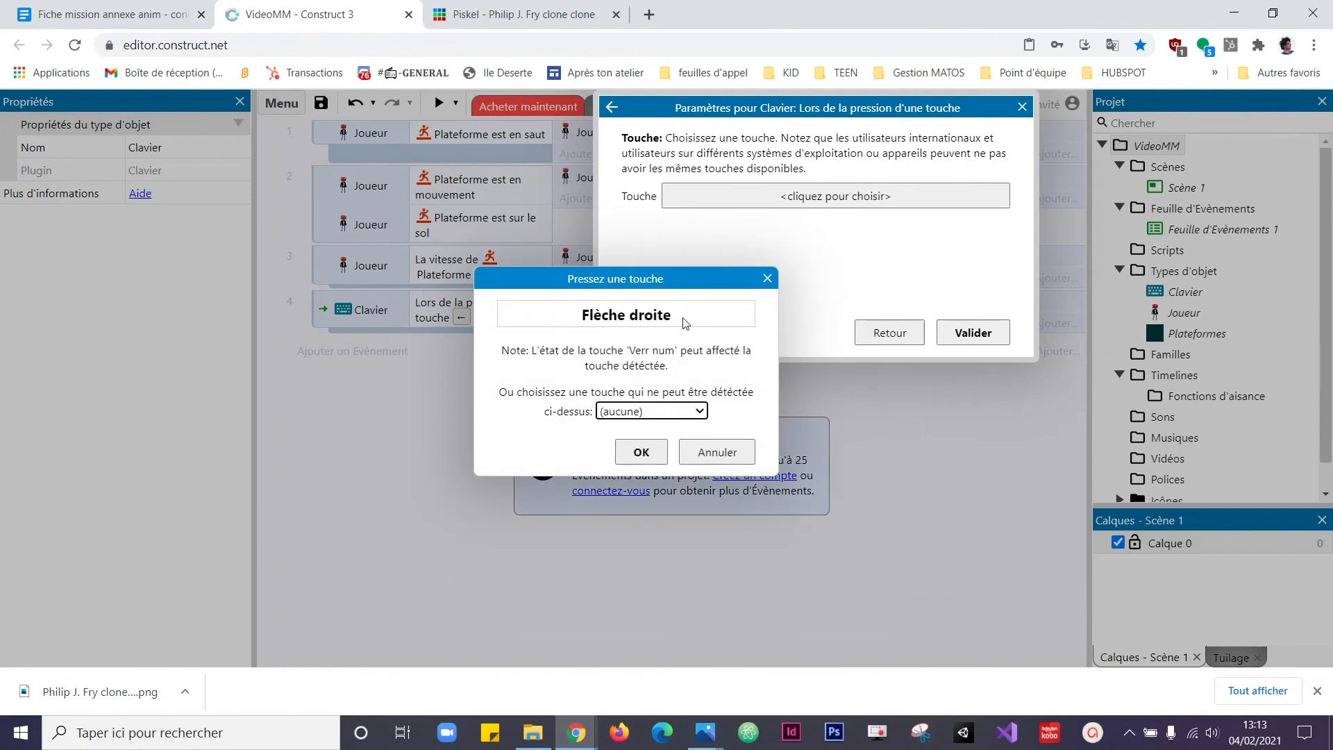
pyautogui.click(641, 452)
pyautogui.click(994, 339)
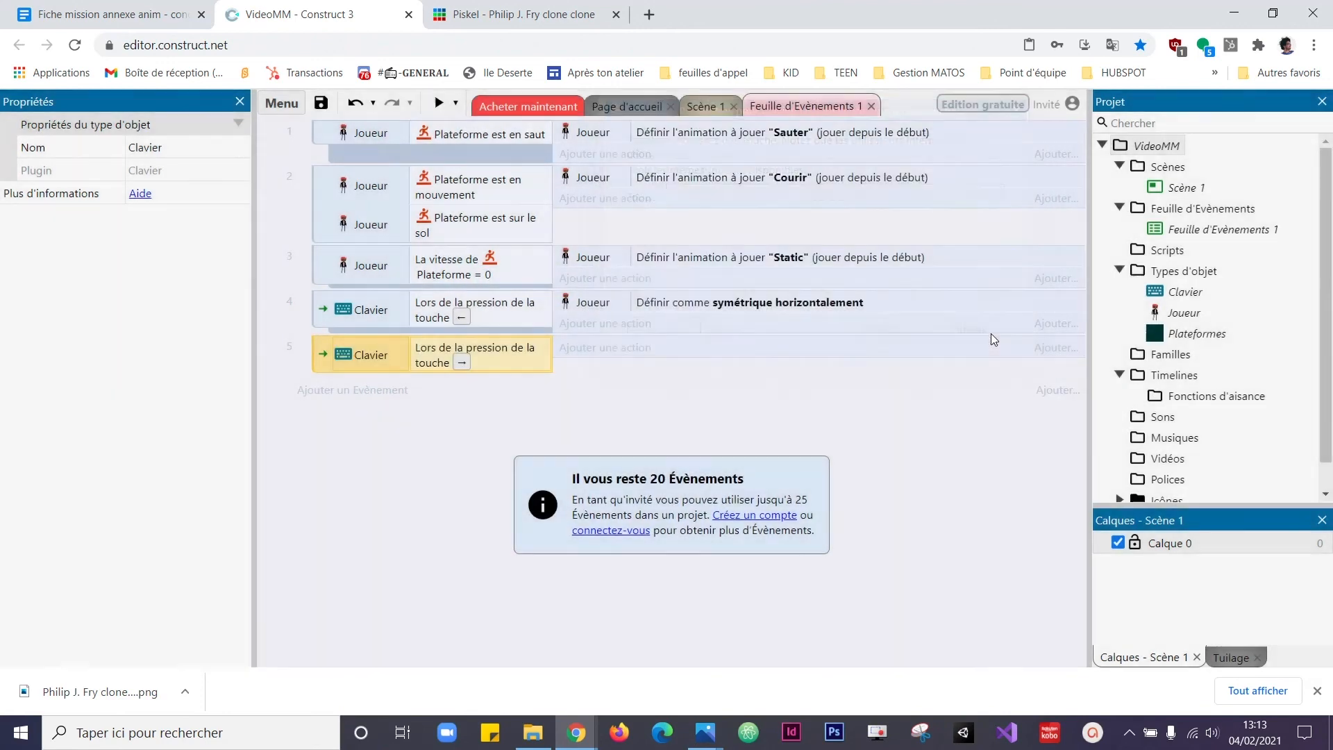
# Step: Give the right-arrow event a Joueur action "Définir la symétrie horizontale" with the state "pas symétrique horizontalement"
pyautogui.click(582, 351)
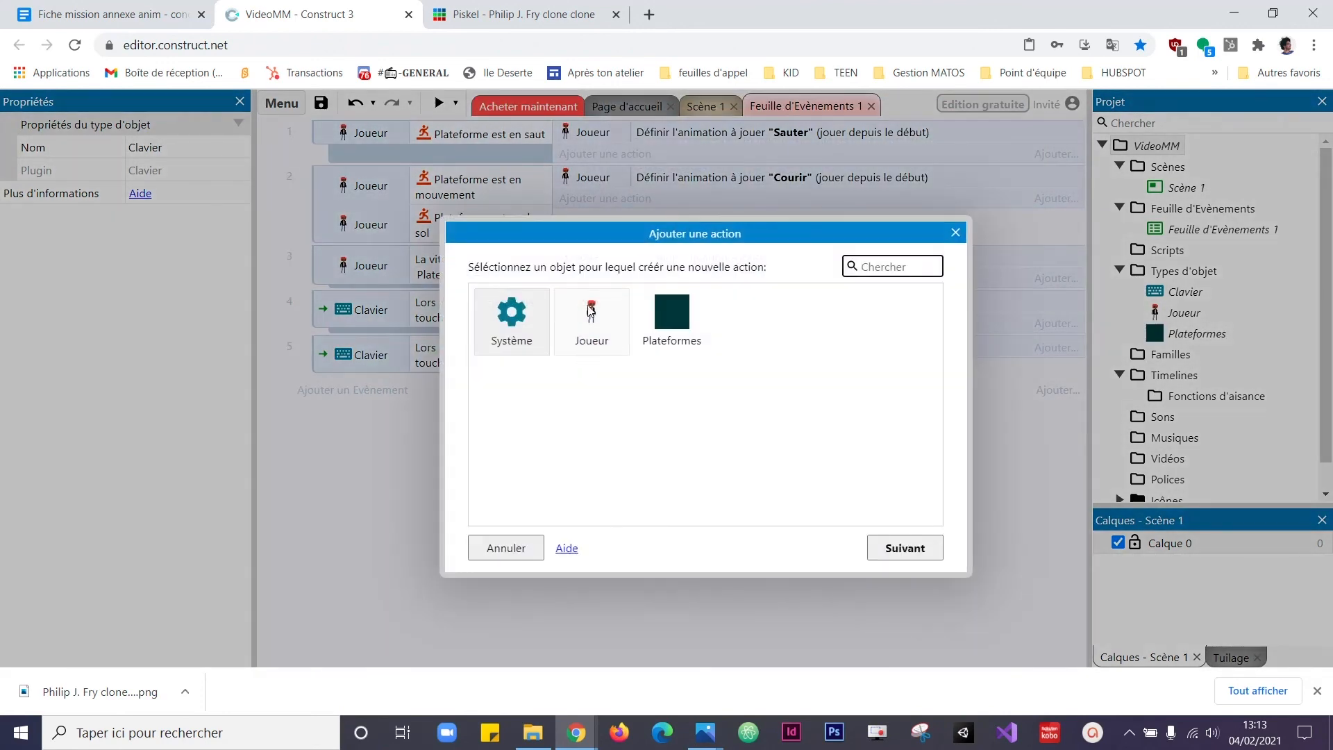
pyautogui.moveTo(609, 240); pyautogui.dragTo(760, 251)
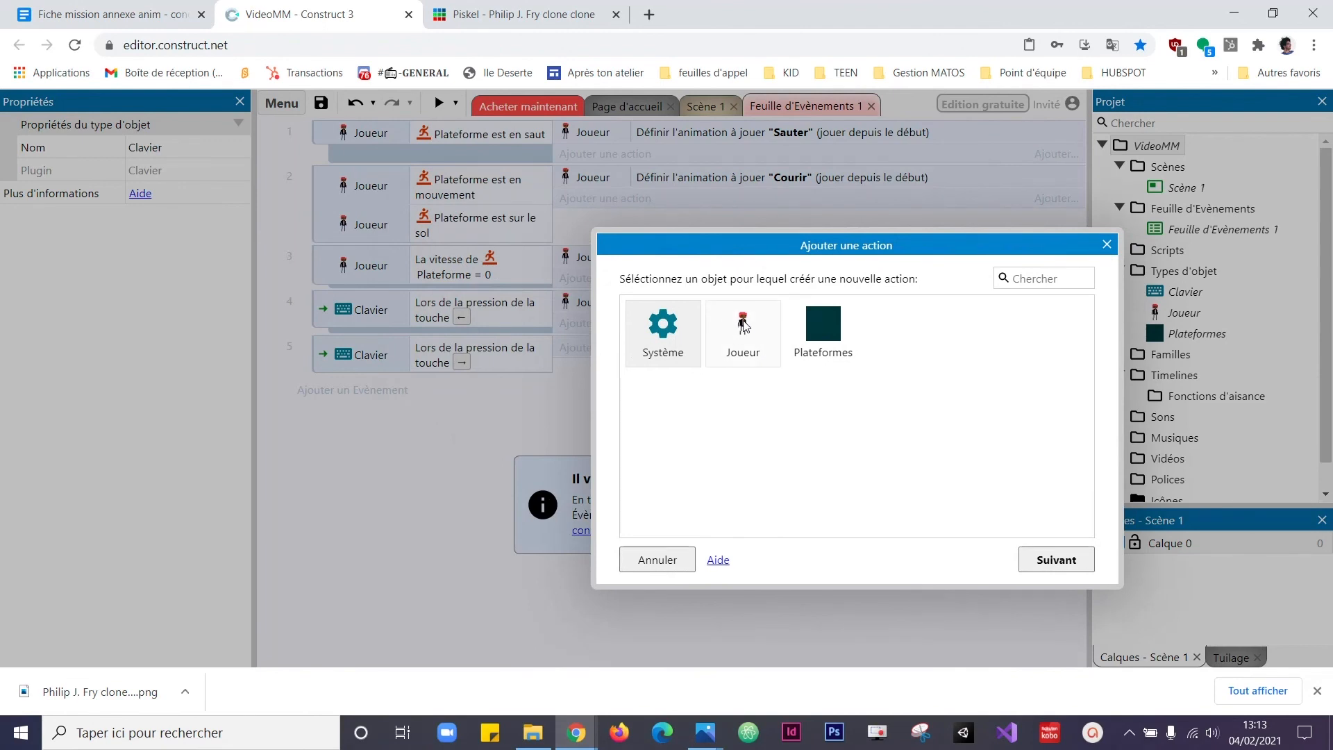
pyautogui.doubleClick(744, 325)
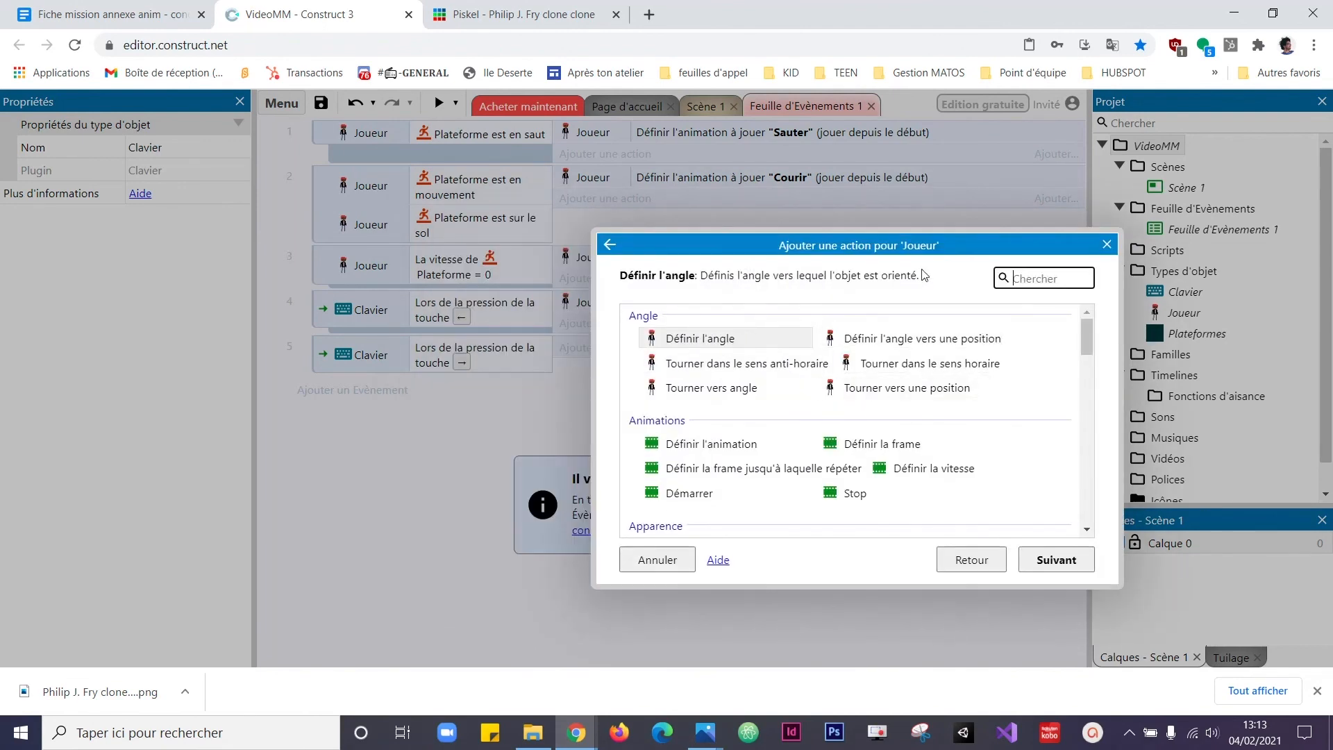
pyautogui.scroll(-3, 1086, 351)
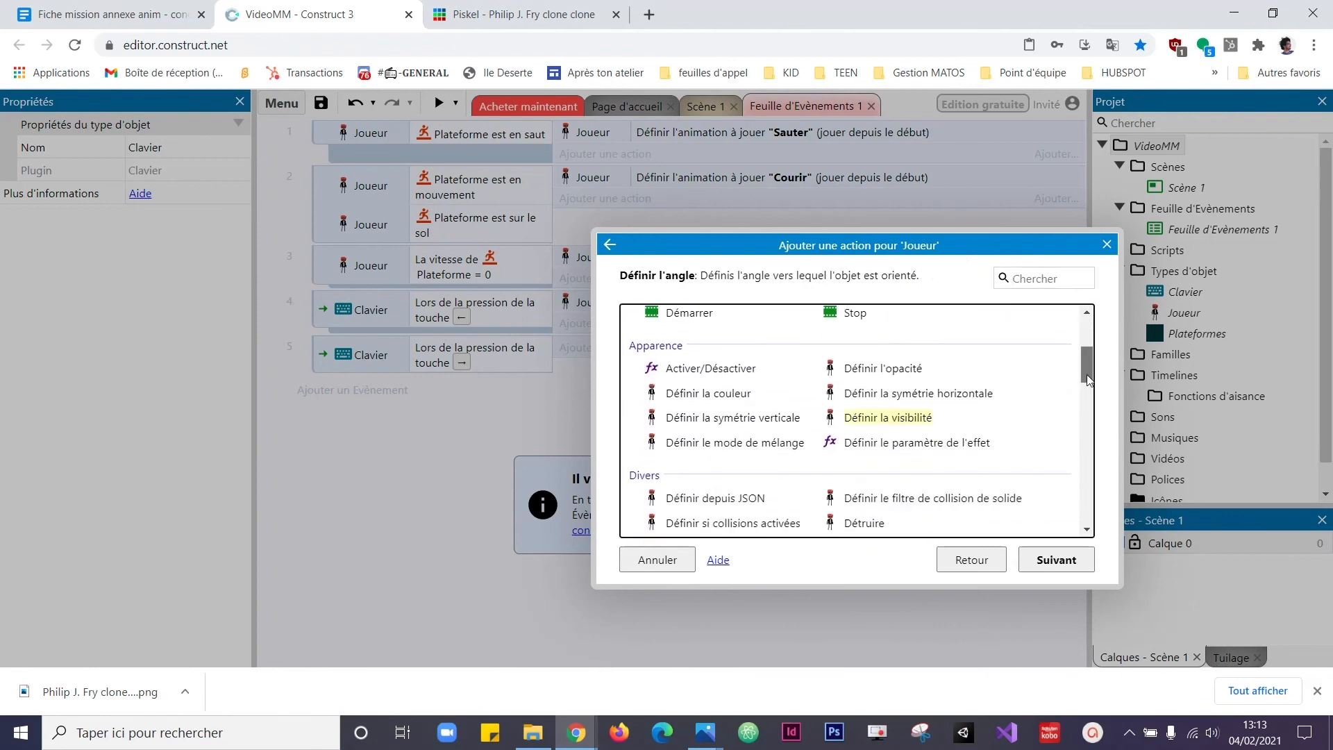
pyautogui.doubleClick(879, 377)
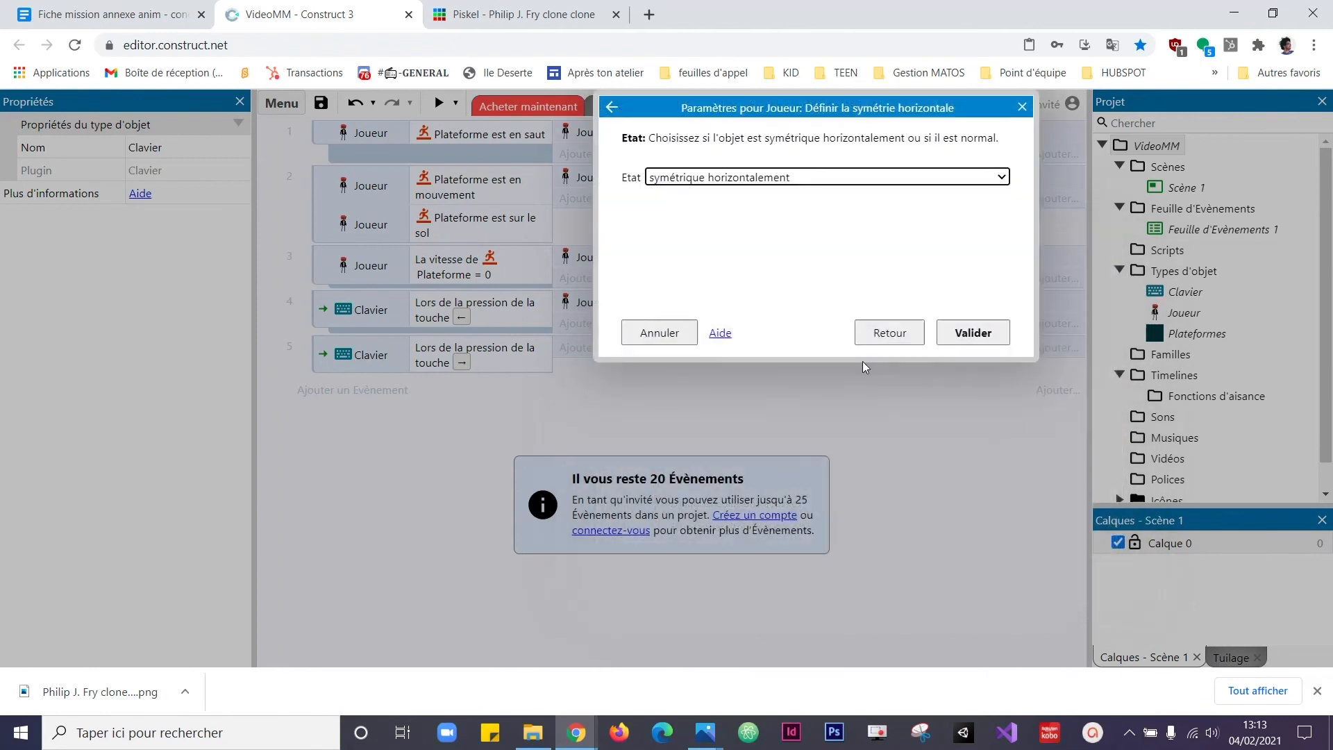
pyautogui.click(803, 178)
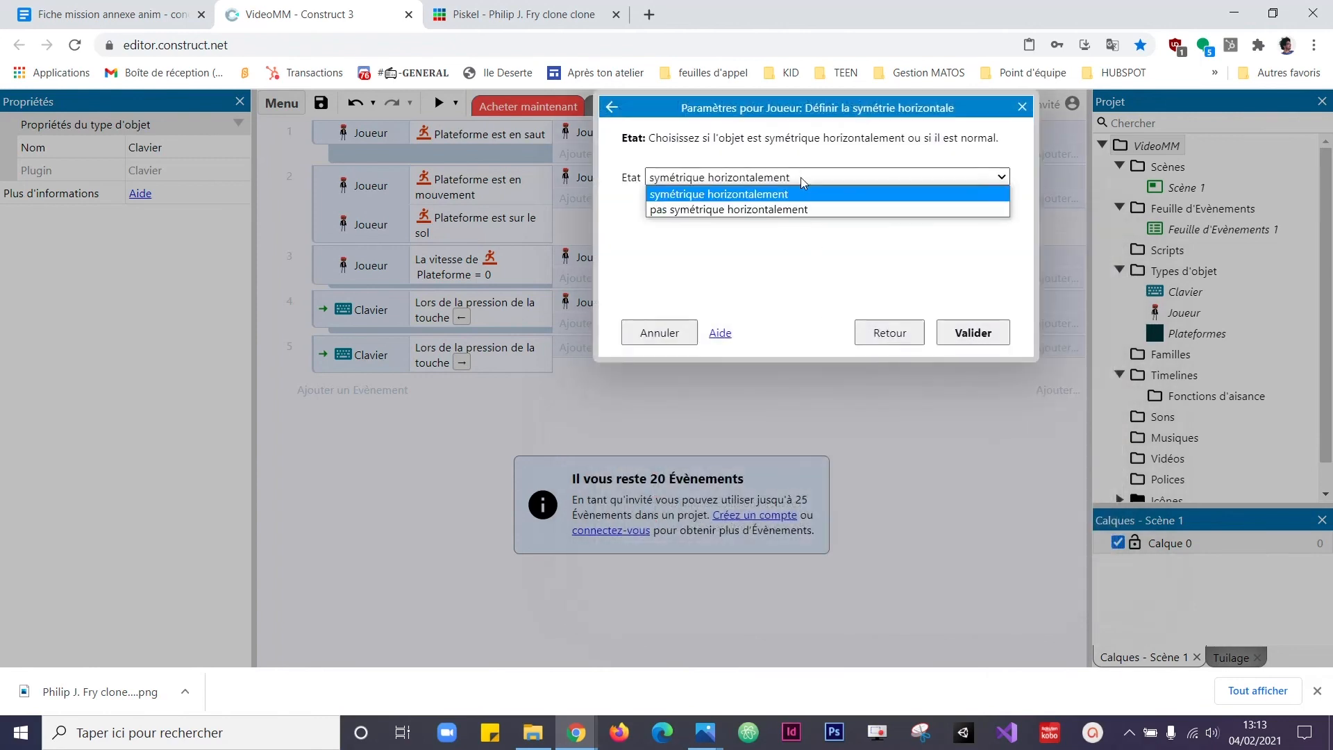
pyautogui.click(706, 210)
pyautogui.click(970, 332)
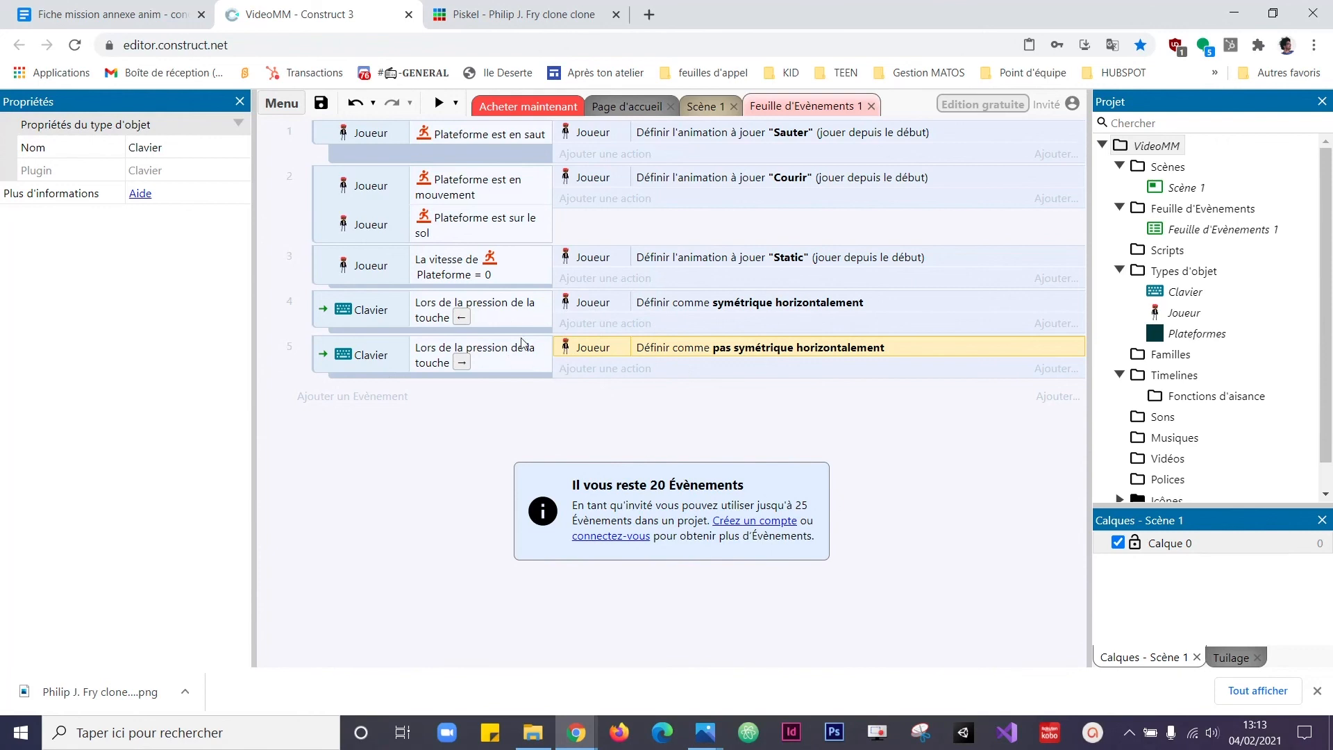
pyautogui.click(325, 318)
pyautogui.click(321, 354)
pyautogui.click(316, 314)
pyautogui.click(336, 459)
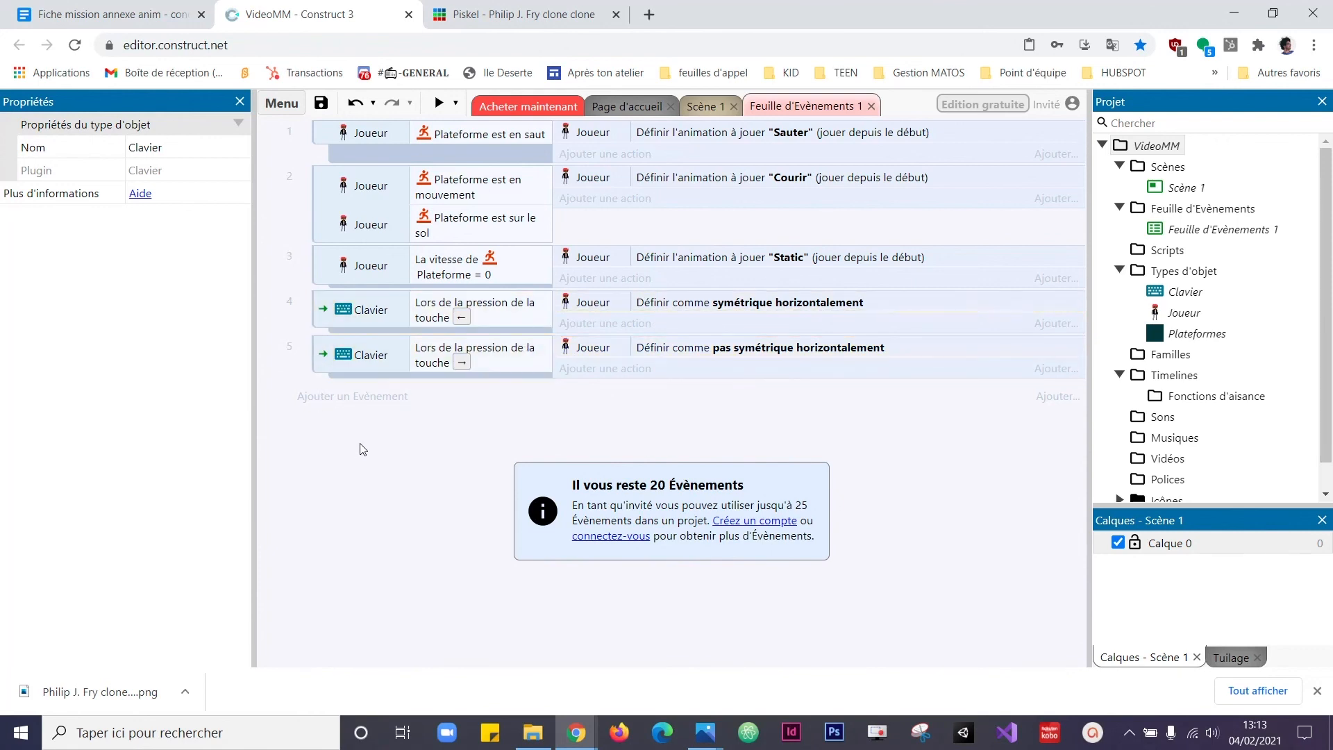
# Step: Preview the game and test the sprite flipping by running and jumping with Joueur in both directions
pyautogui.click(438, 104)
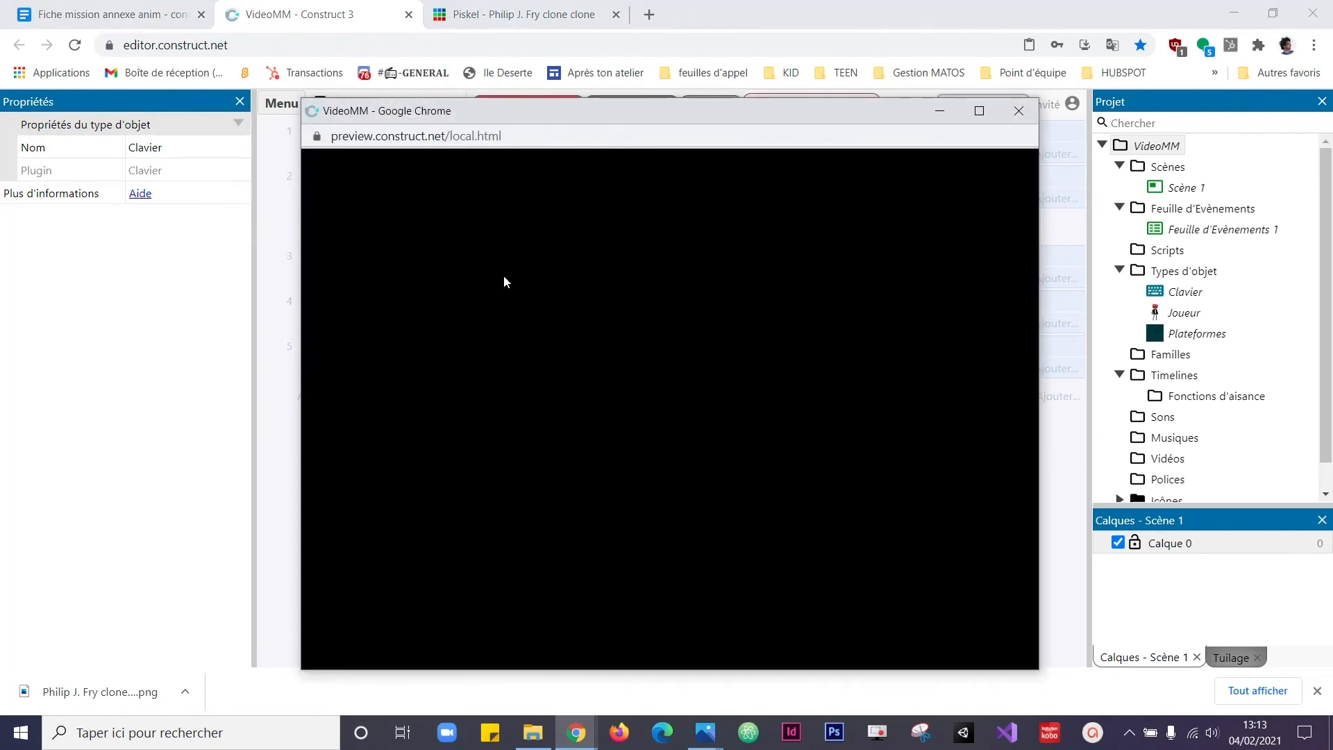
pyautogui.press('Right')
pyautogui.press('Up')
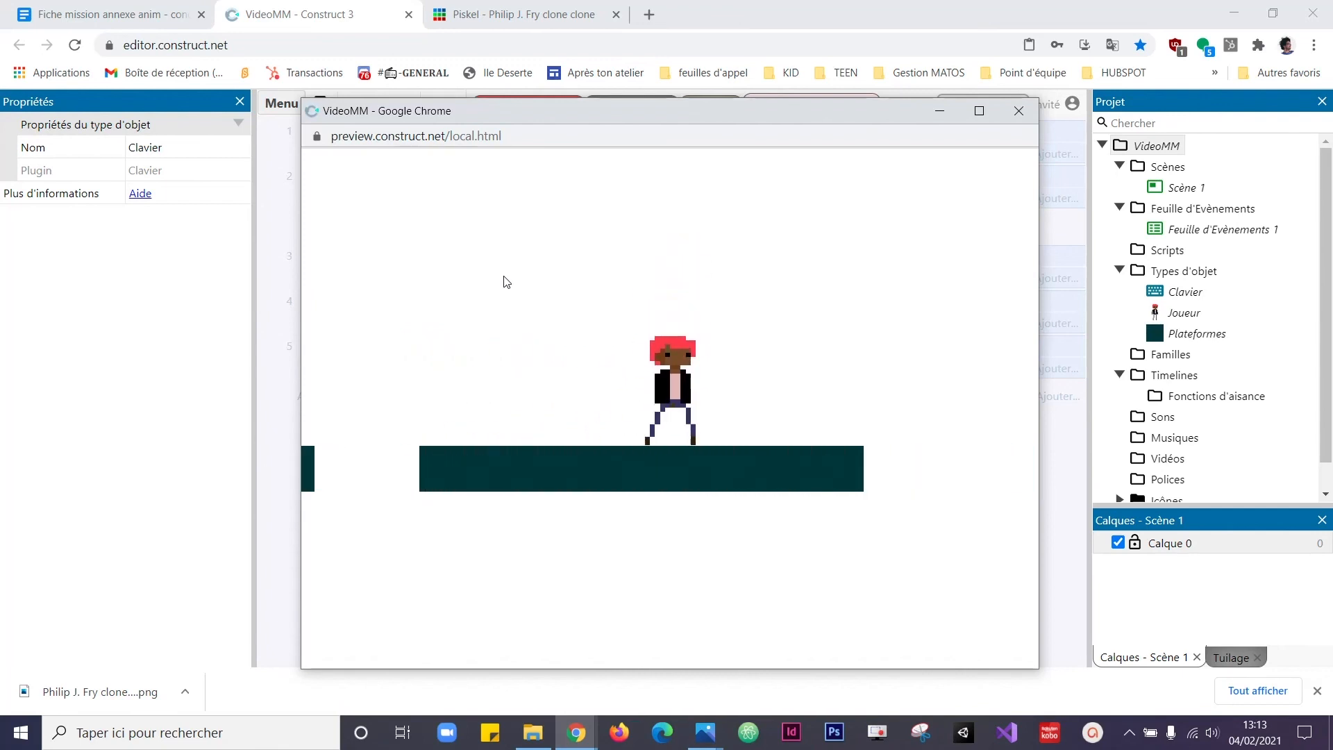
pyautogui.press('Left')
pyautogui.press('Up')
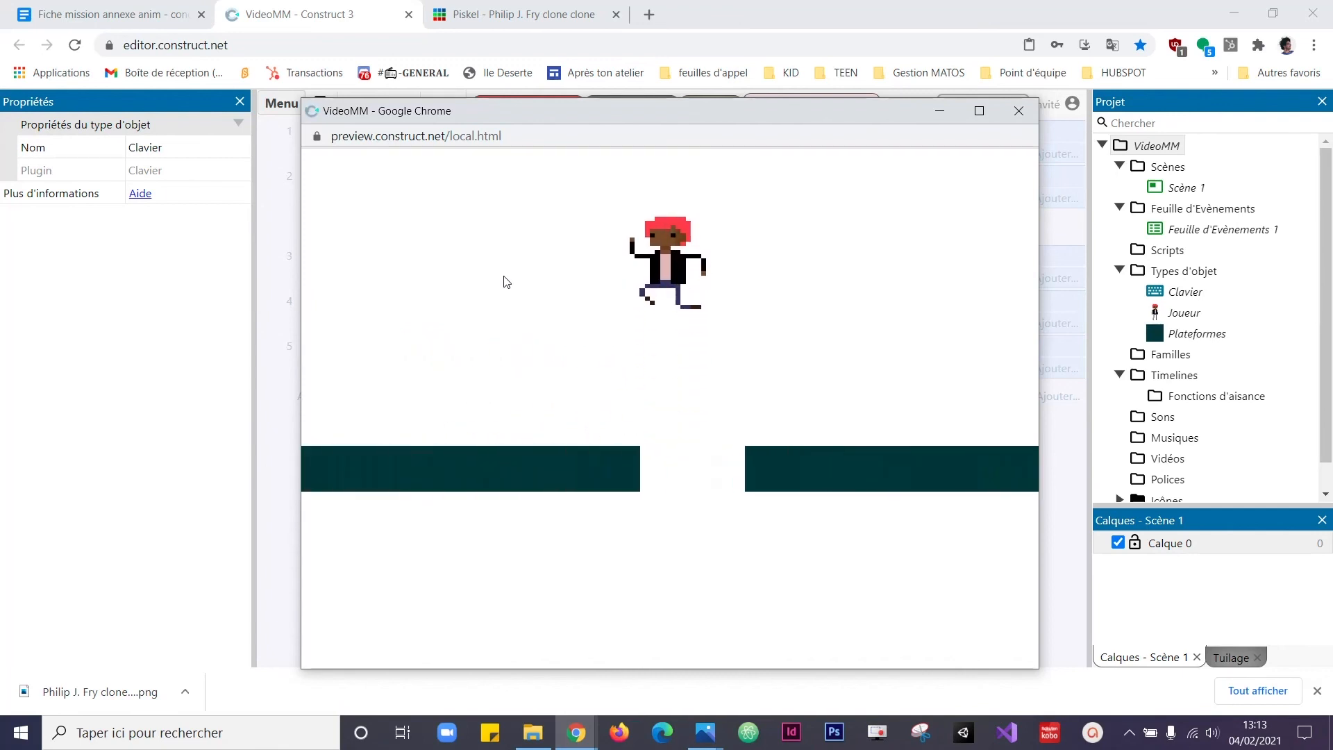
pyautogui.press('Left')
pyautogui.press('Right')
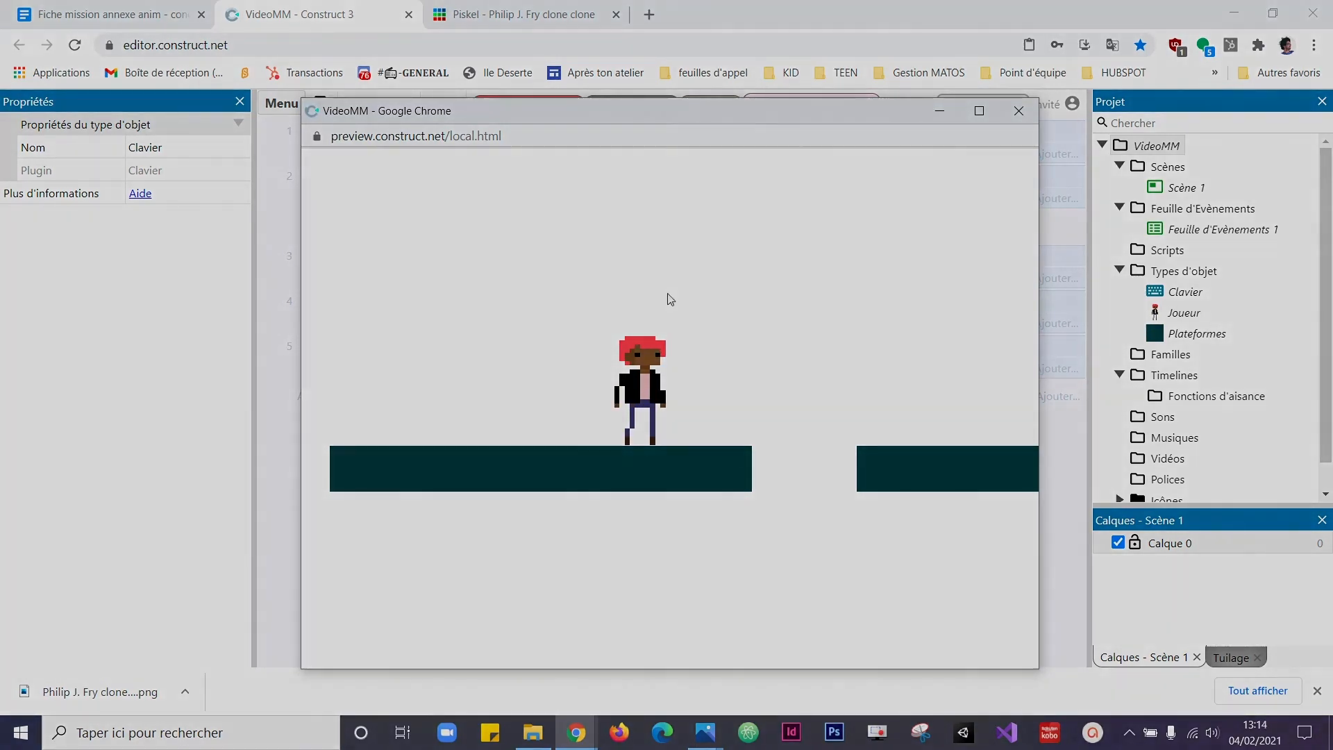